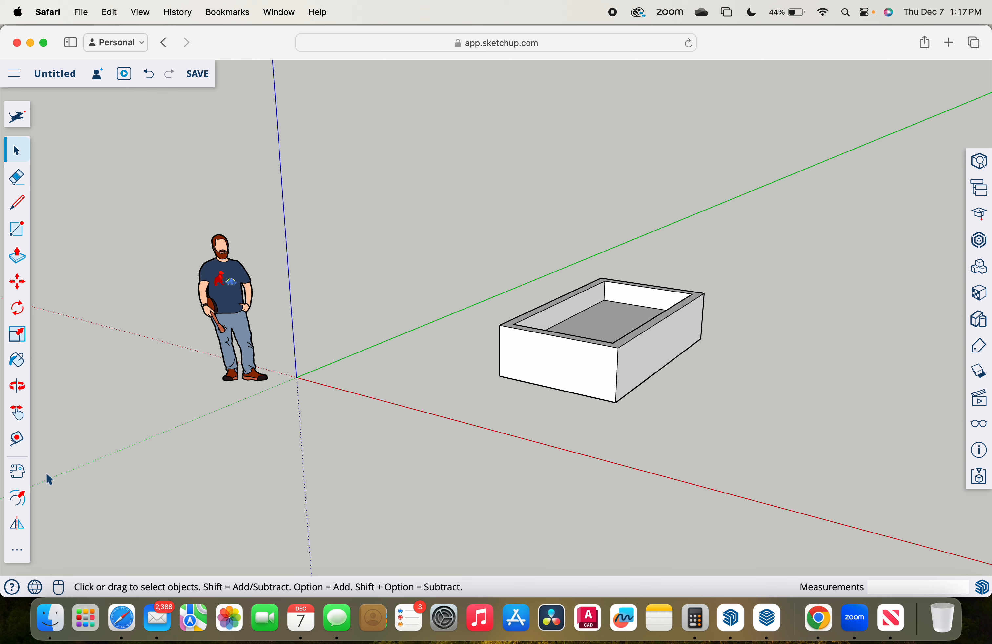
Generate Diffusion images of the current model from the prompt "grenade with the pin half pulled" with No Style.
click(17, 471)
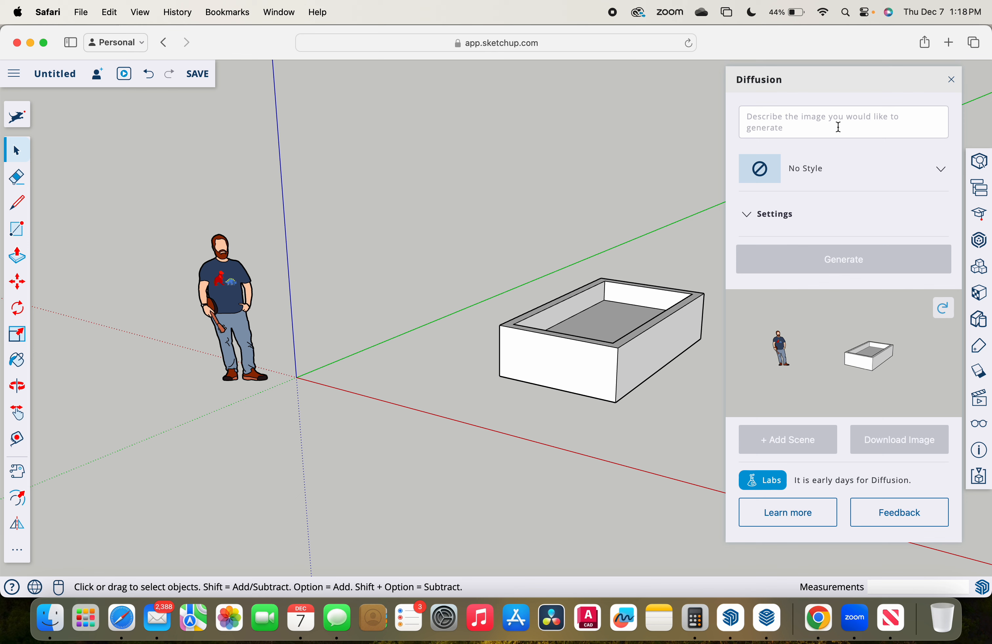
key(r)
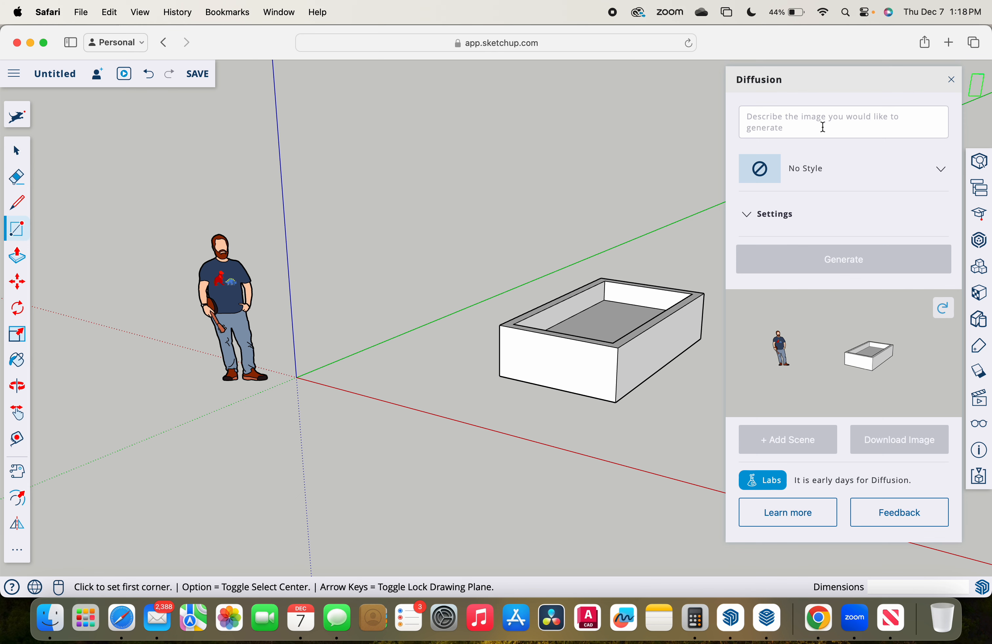
click(786, 113)
text(gernade)
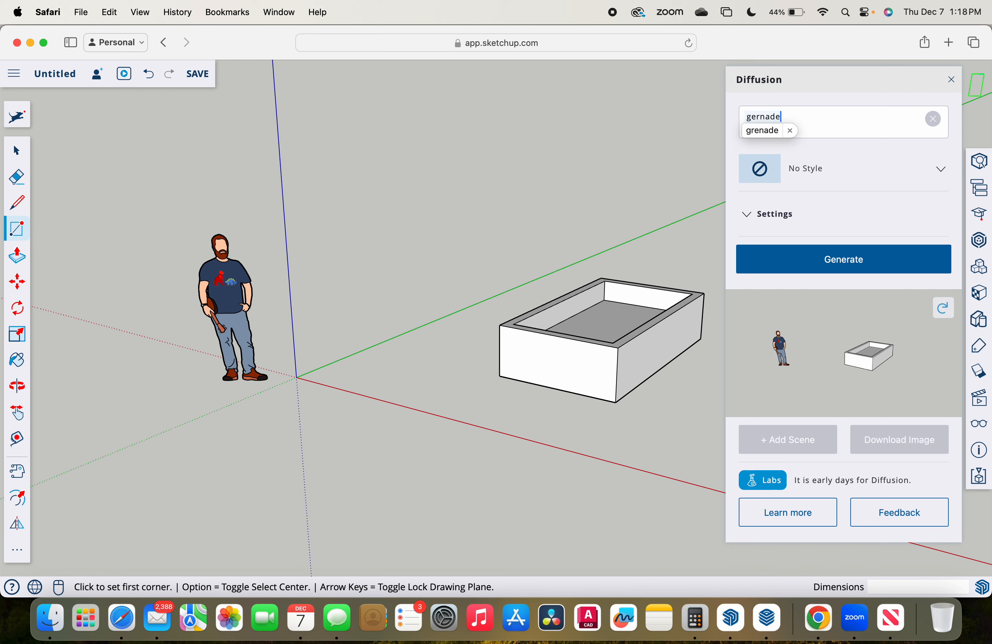
key(BackSpace)
key(BackSpace)
key(BackSpace)
key(BackSpace)
key(BackSpace)
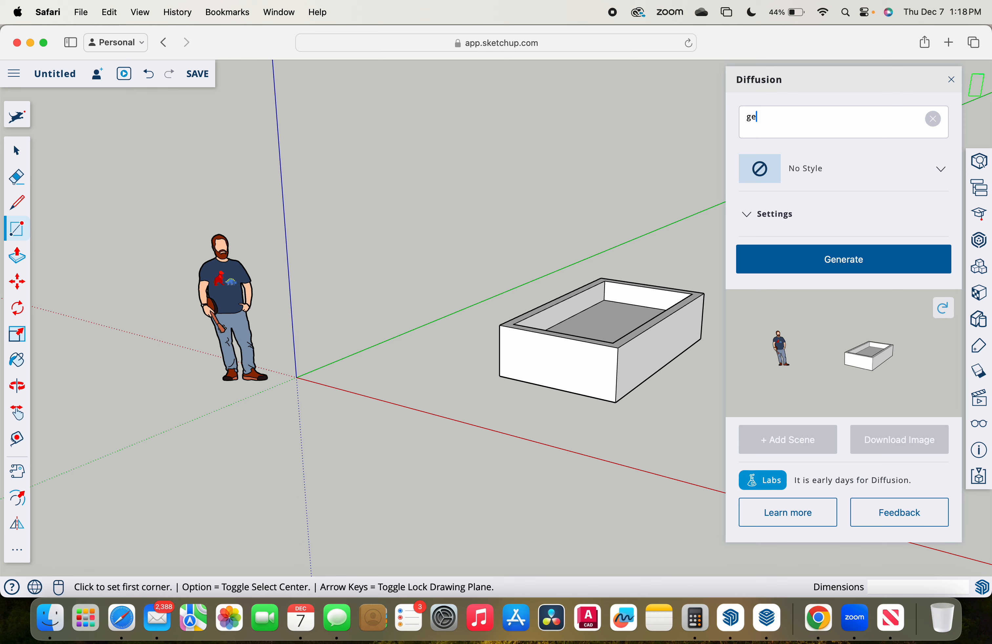
key(BackSpace)
text(renade with the pin half pulled)
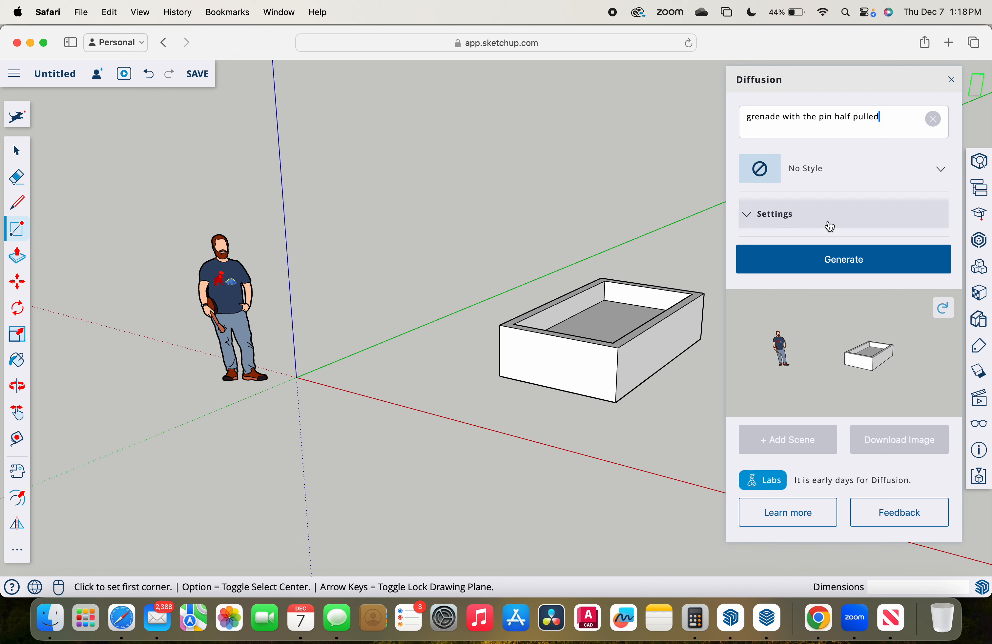
click(822, 267)
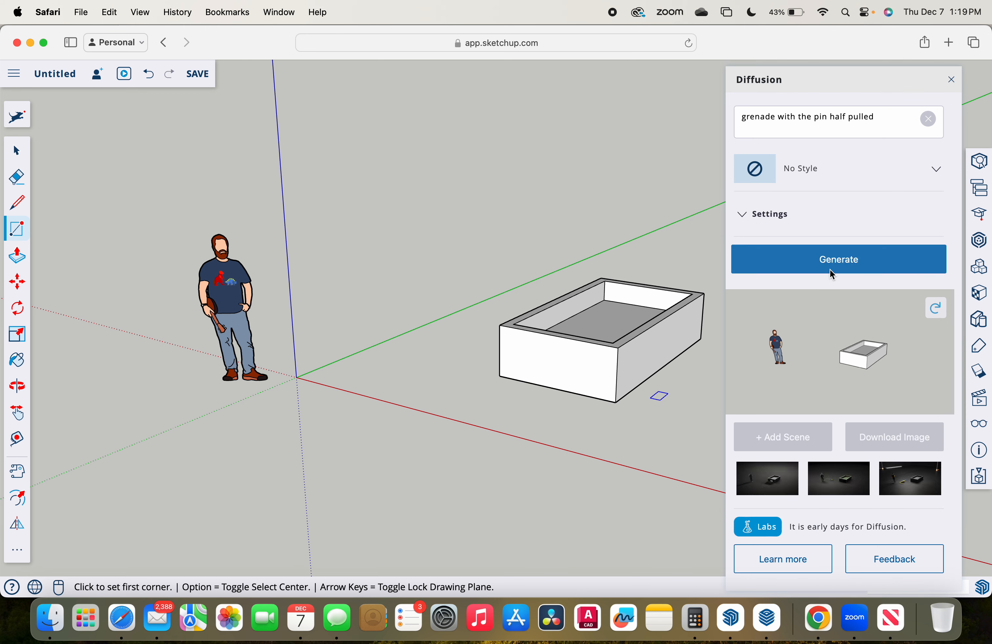
click(830, 269)
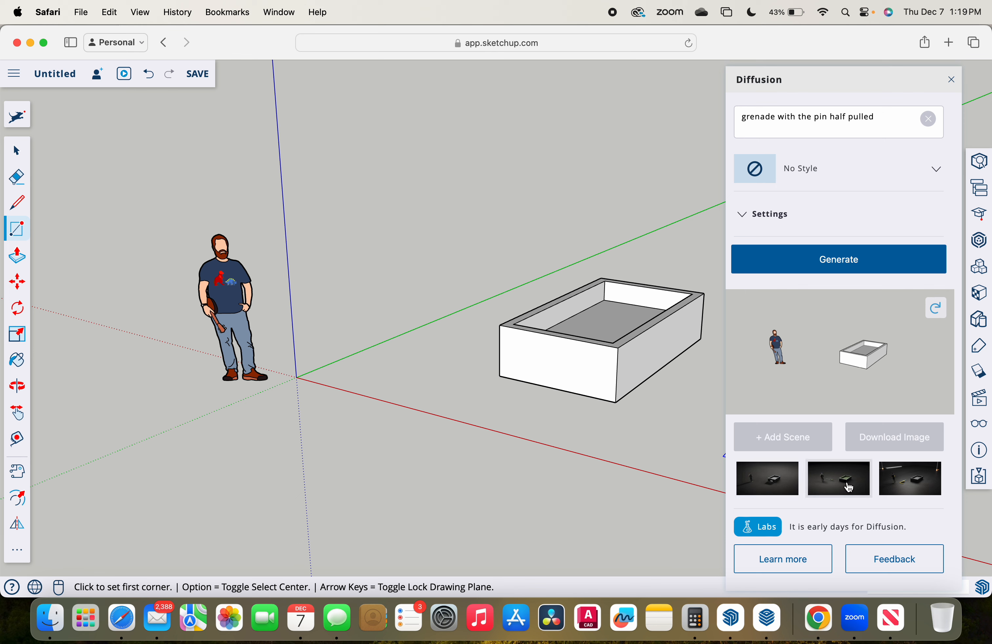
Preview the three generated grenade images in turn and compare them.
click(783, 485)
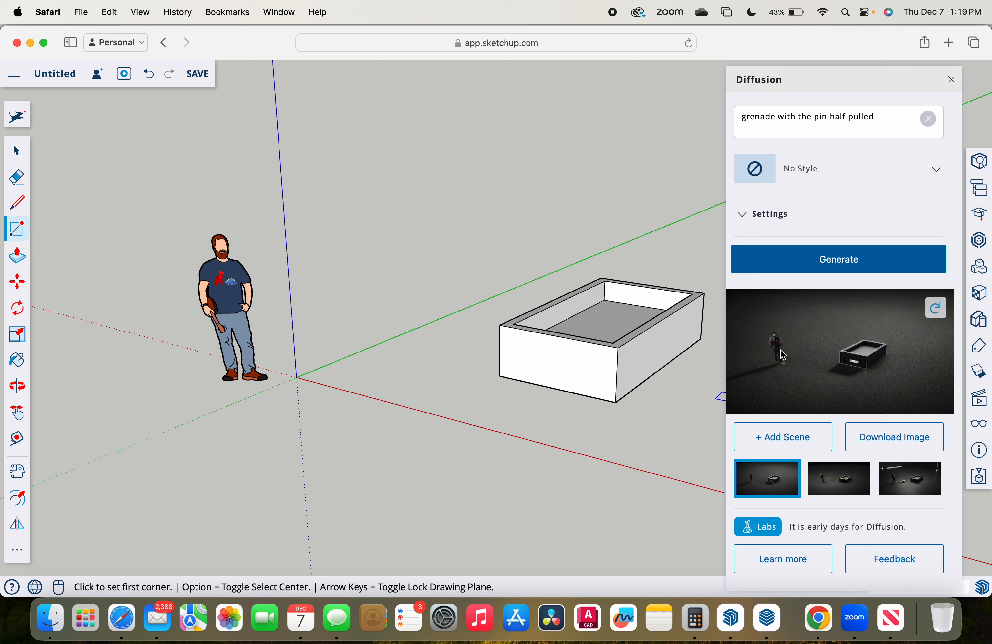
click(832, 483)
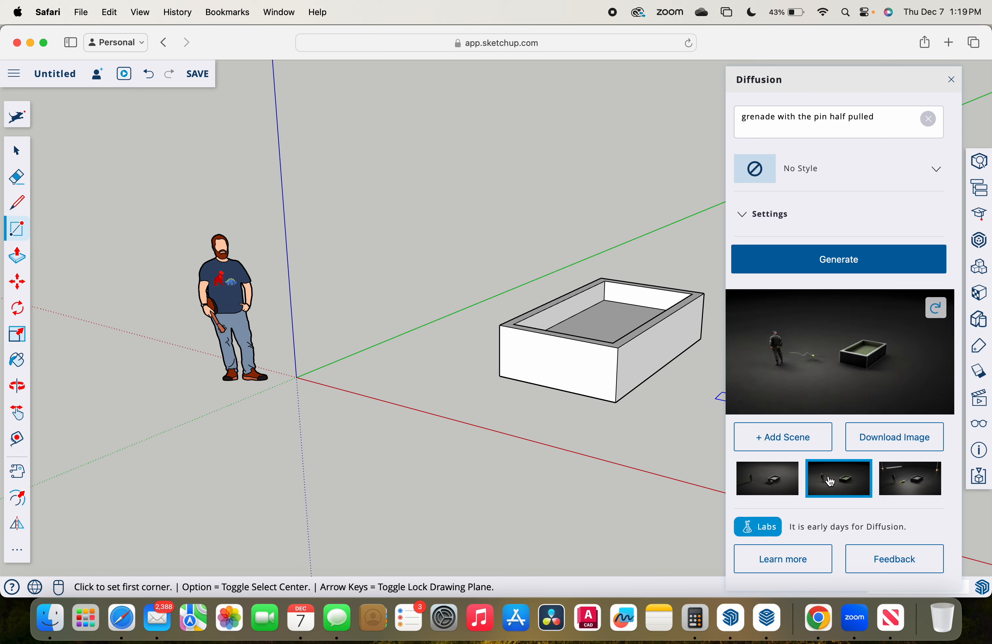
click(911, 482)
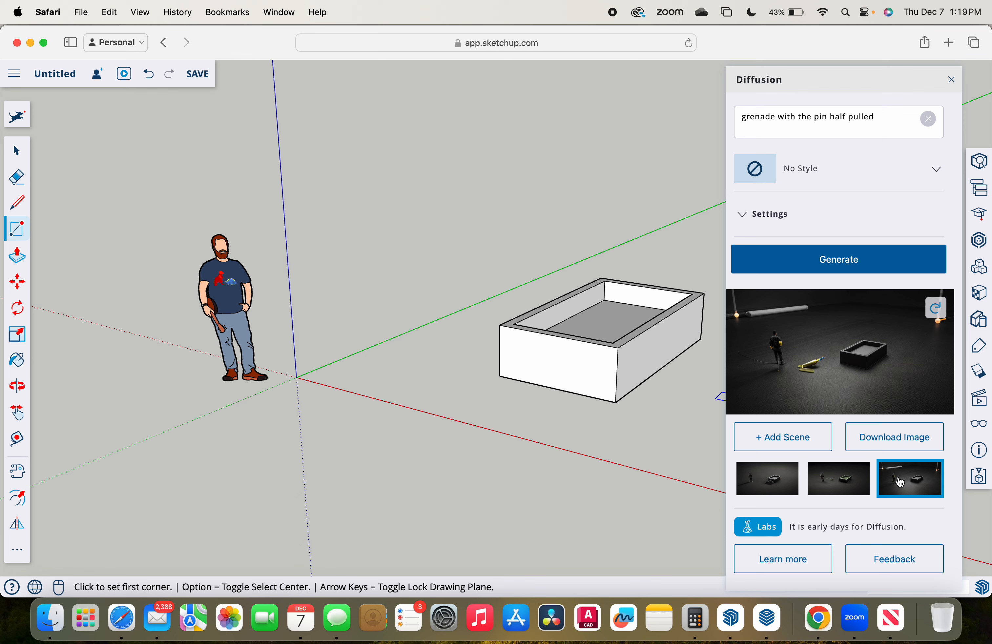
click(855, 482)
click(793, 482)
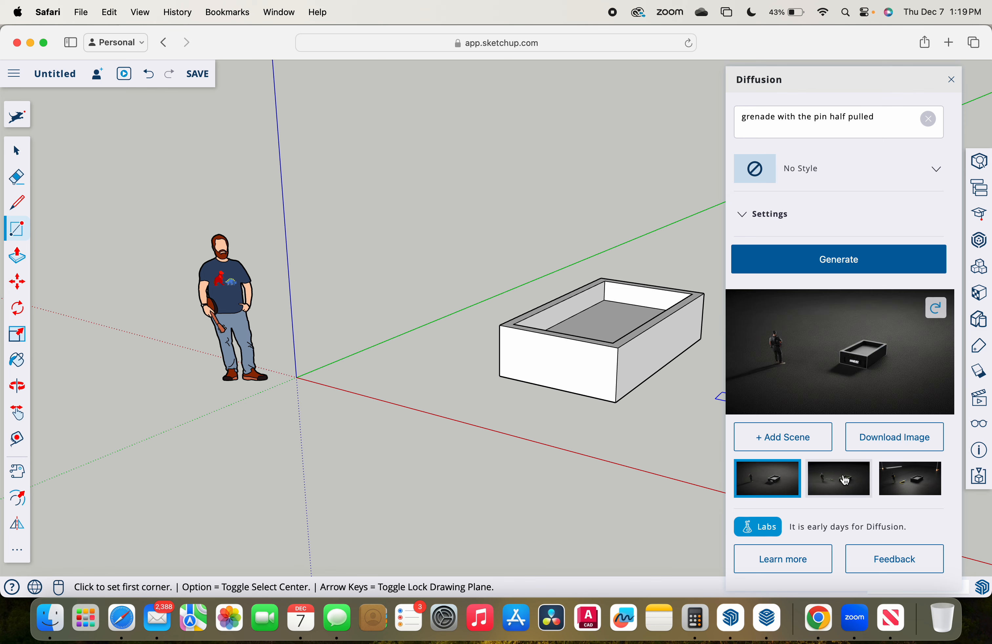
click(844, 481)
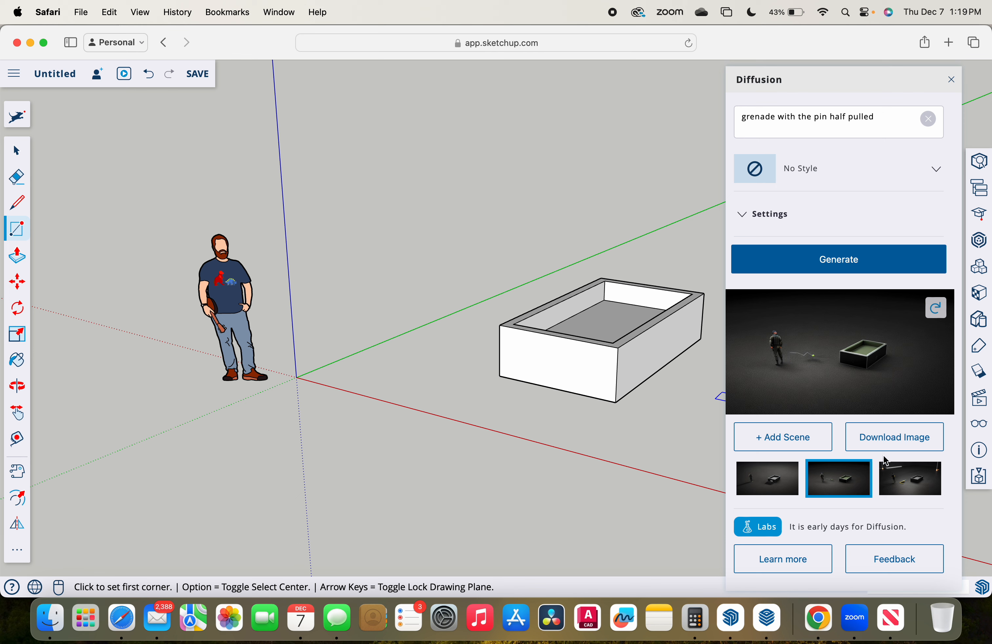
click(904, 471)
Download the second generated grenade image and open the downloaded file for viewing.
click(847, 480)
click(897, 444)
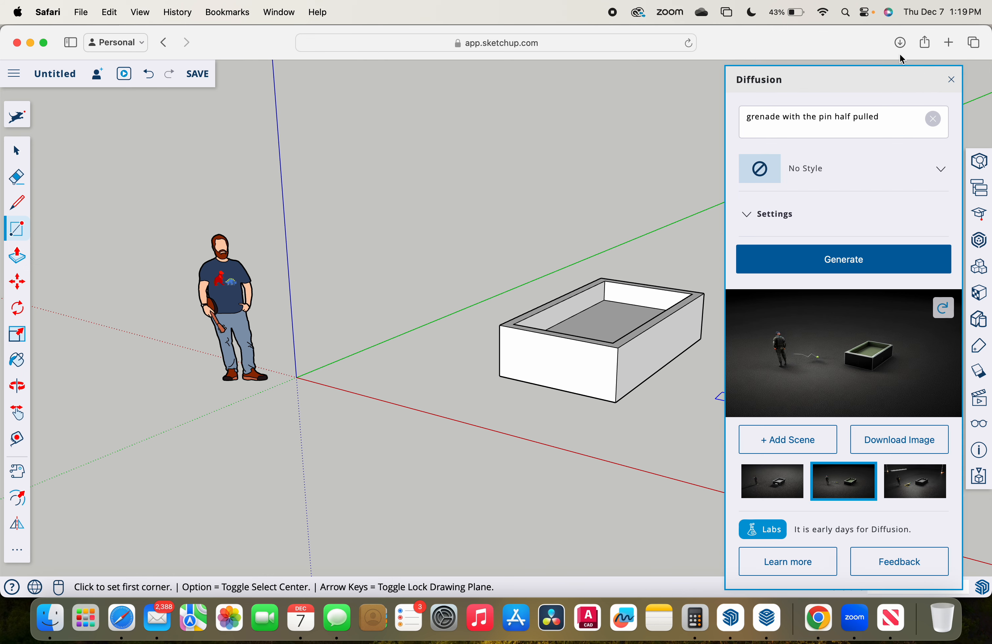
click(906, 44)
click(883, 106)
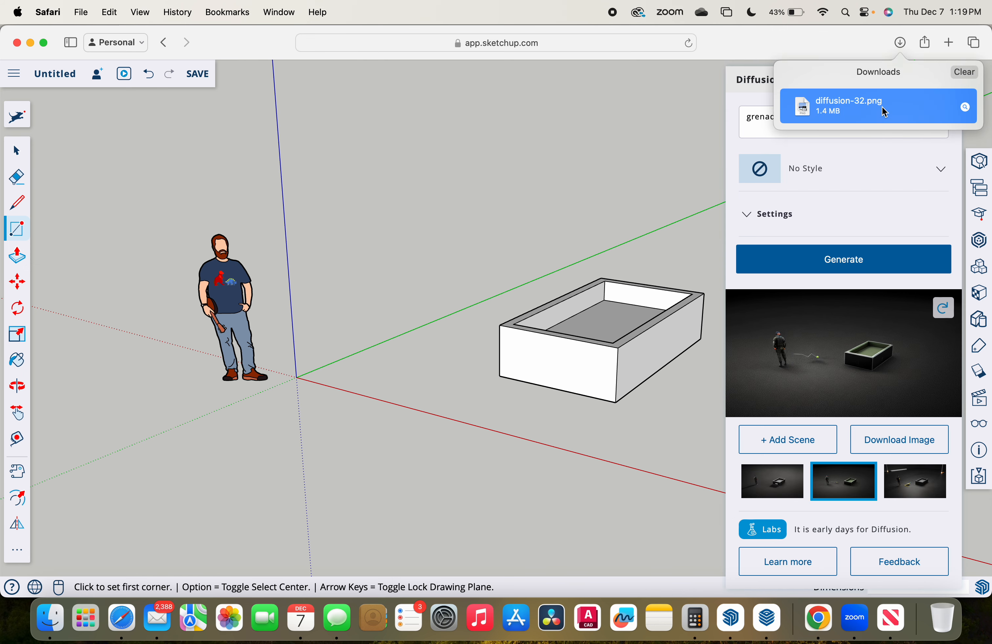
double_click(882, 106)
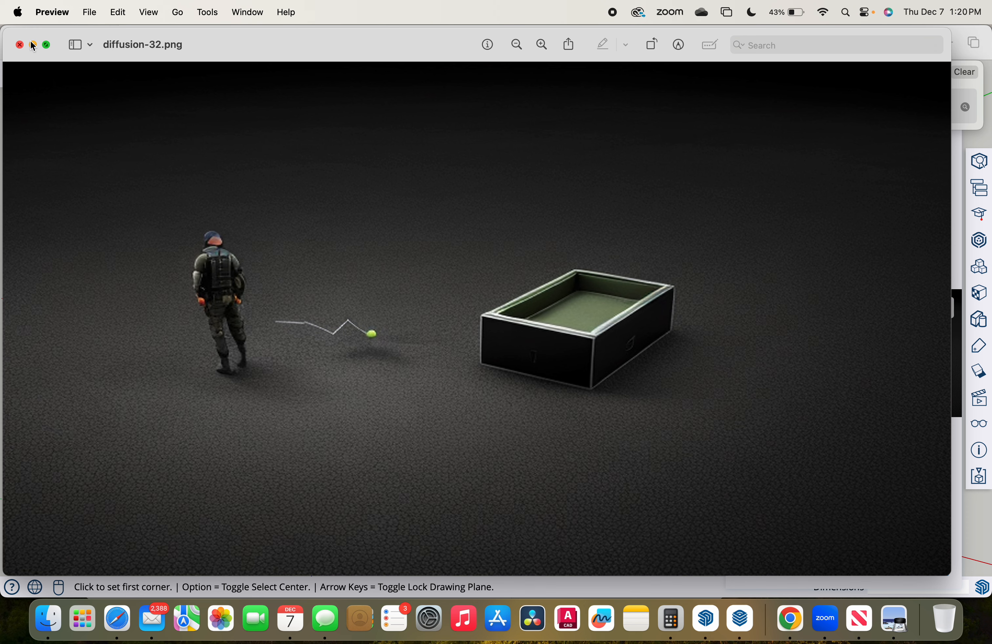
Close the image, quit the Preview app and clear the browser's download list.
click(19, 45)
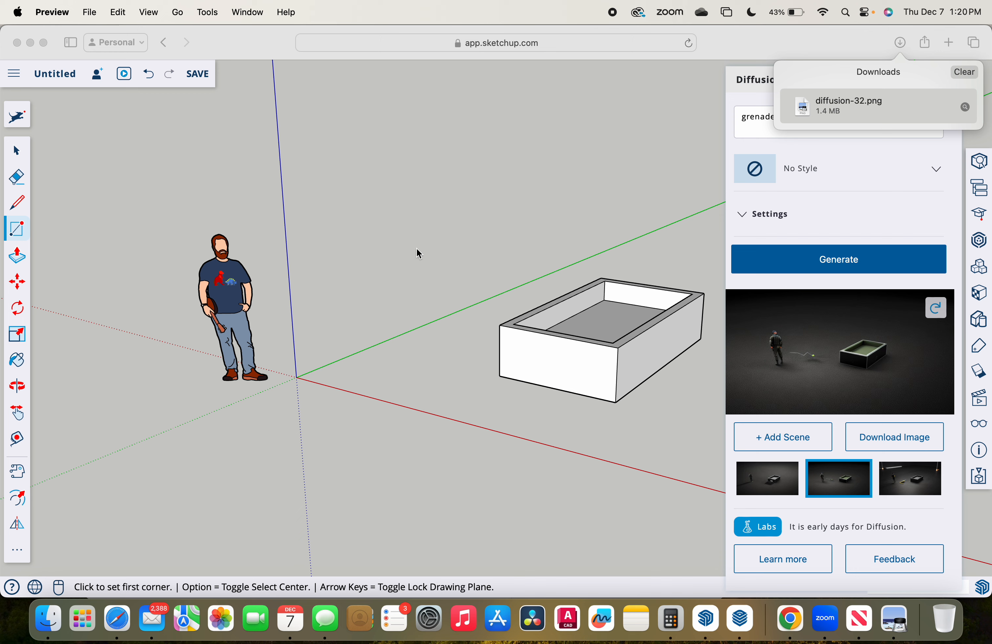
key(super+q)
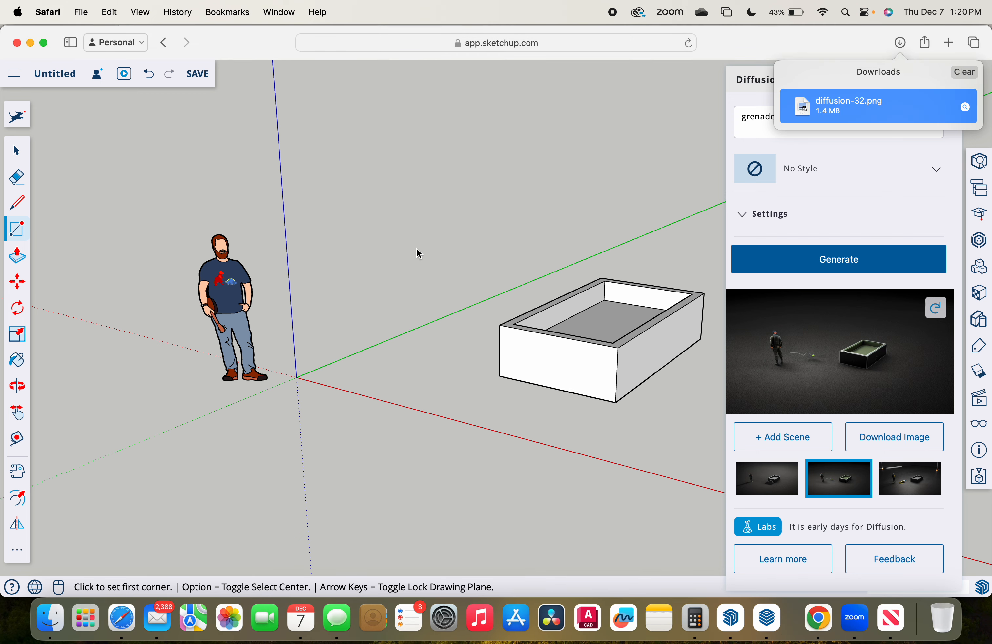
click(969, 75)
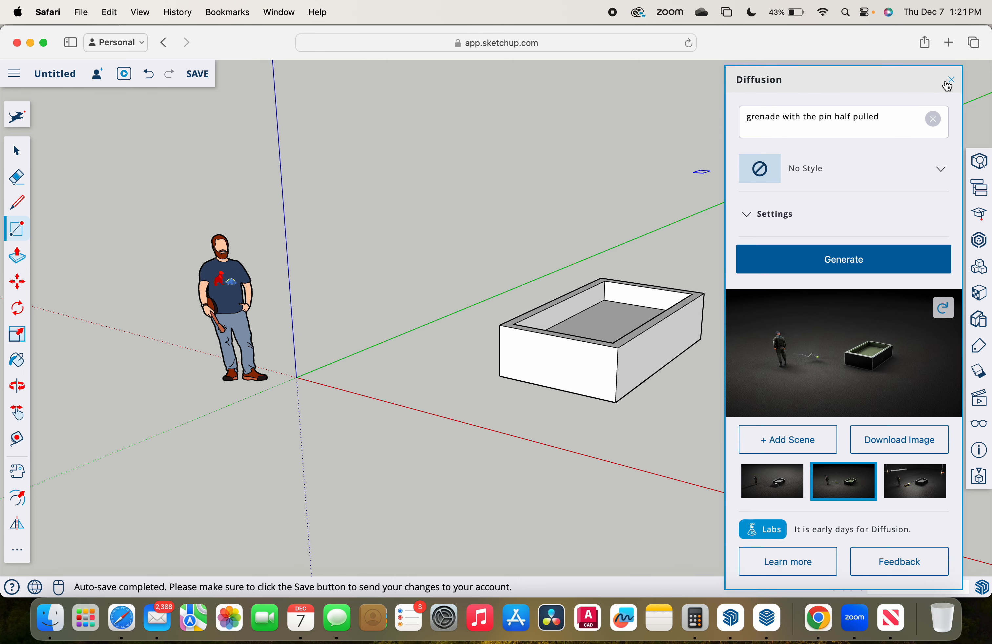
Leave the current model without saving and open the recent house model last modified 11/20/2023.
key(space)
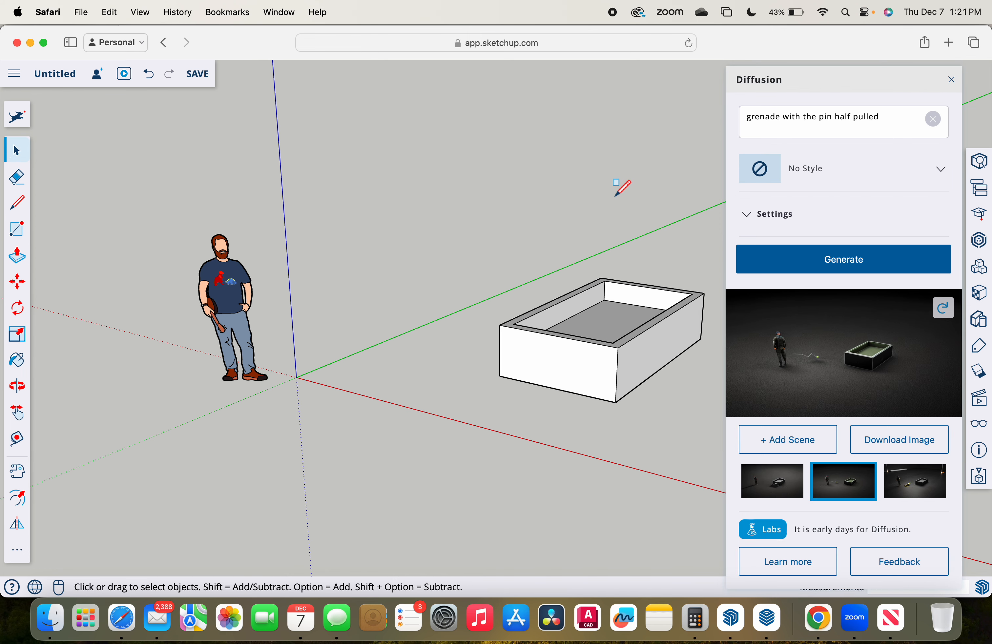
click(23, 78)
click(32, 108)
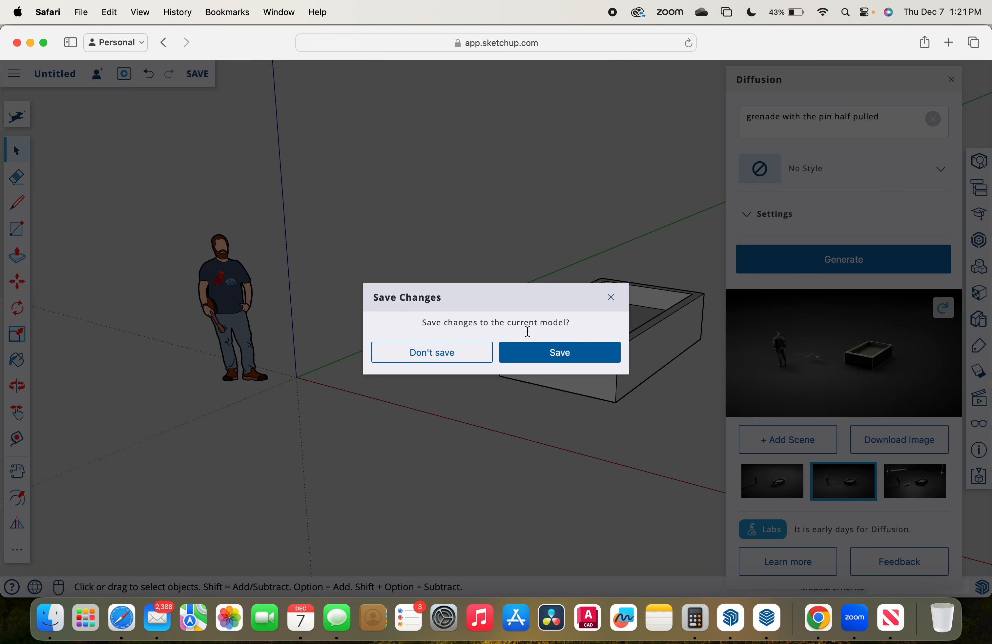
click(460, 352)
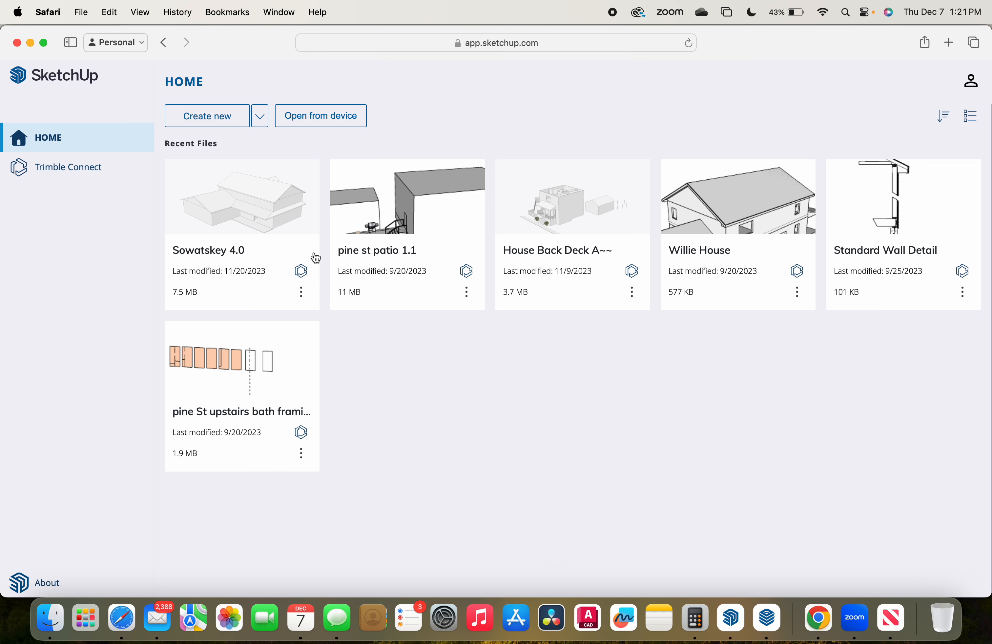
click(265, 214)
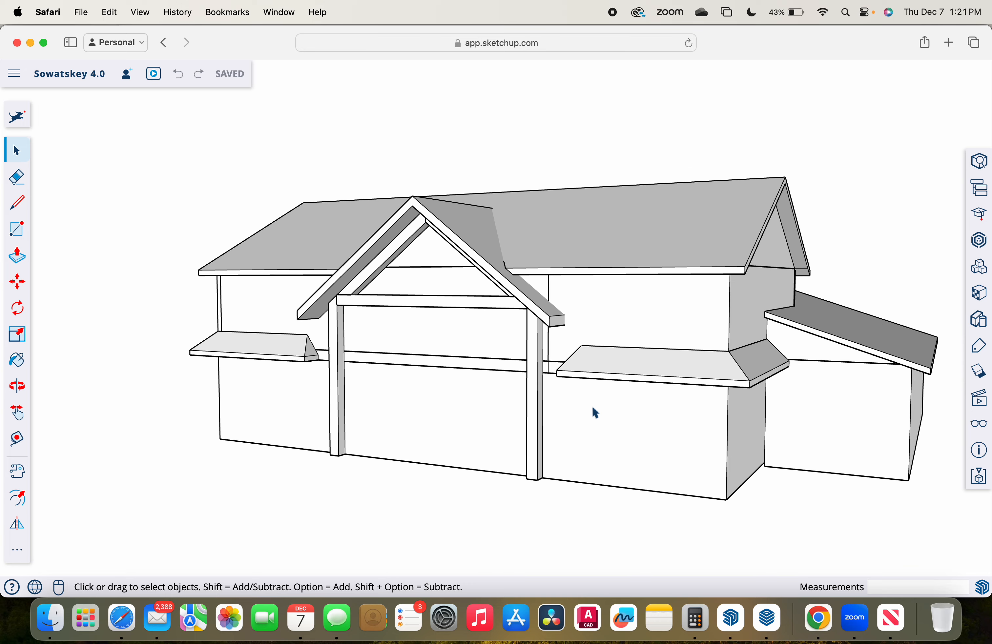
Generate Diffusion images of the house's front corner view from the prompt "wooded lot on the shore of Lake Huron" with No Style.
middle_drag(592, 410, 516, 410)
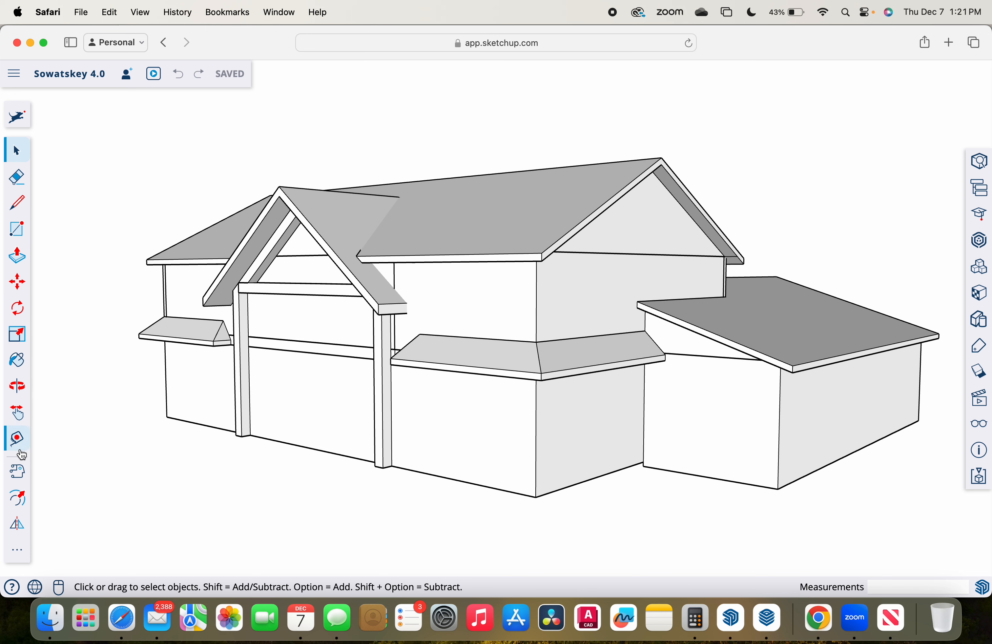
click(16, 473)
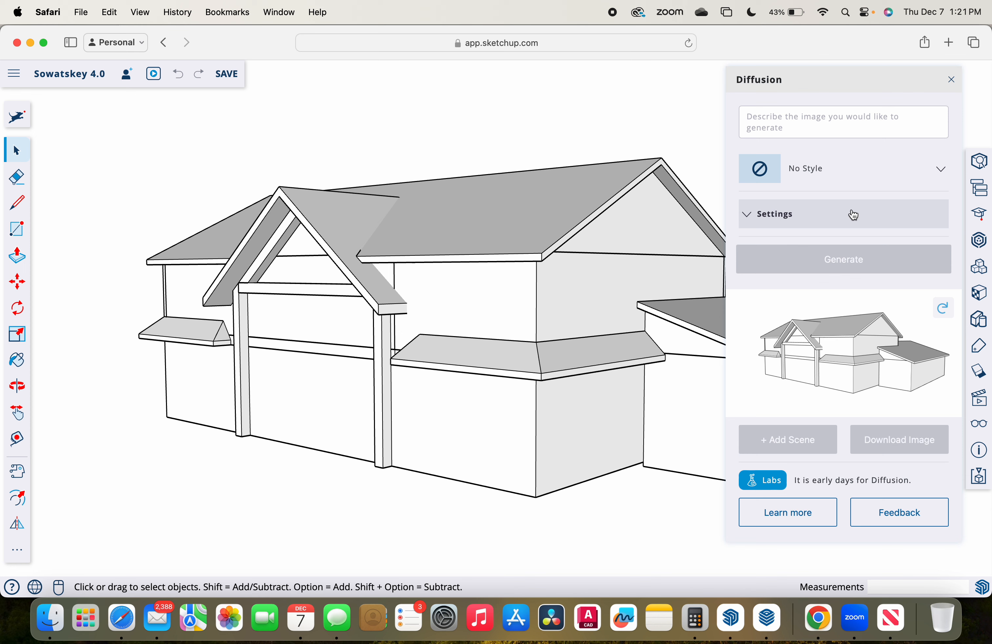
click(856, 130)
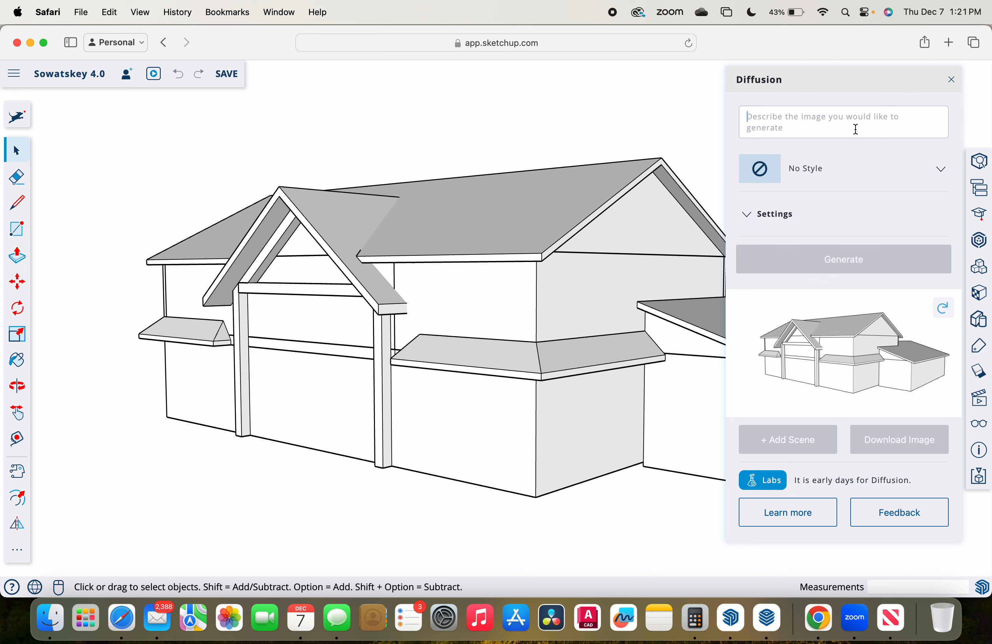
text(wooded lot)
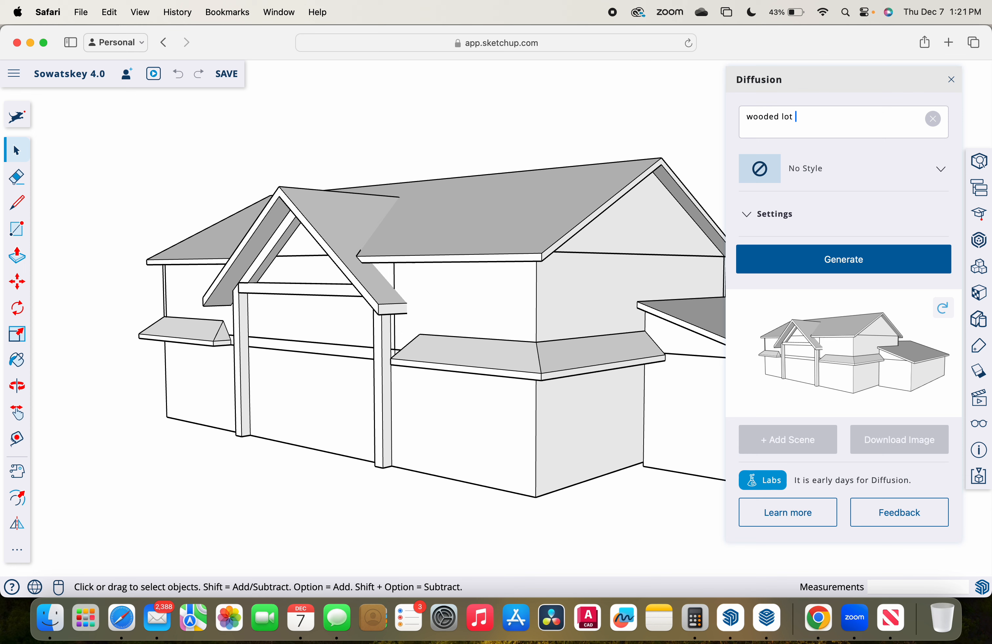
text( on the shore of lake huron)
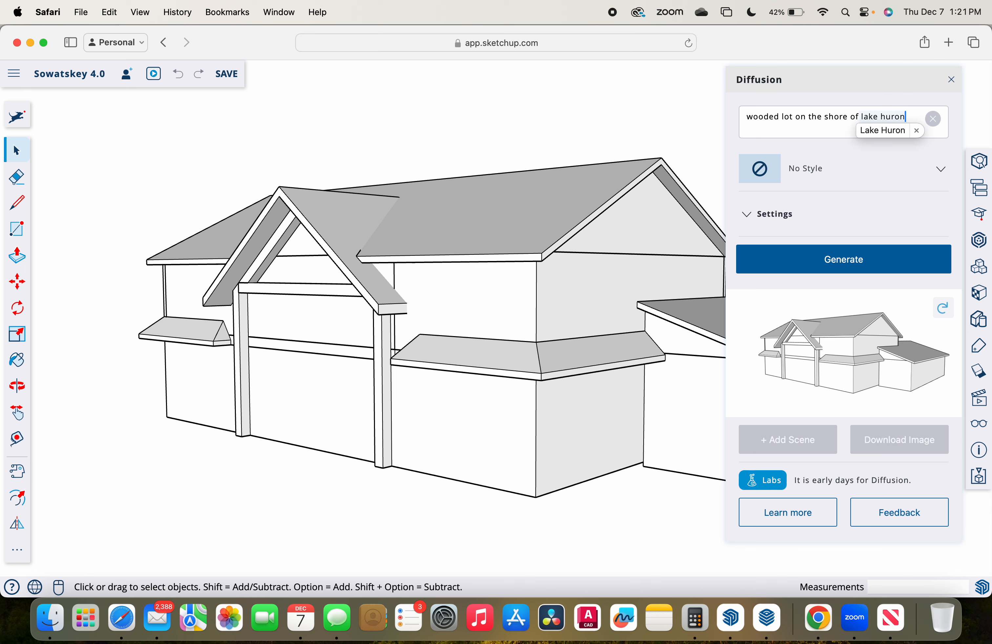
click(874, 134)
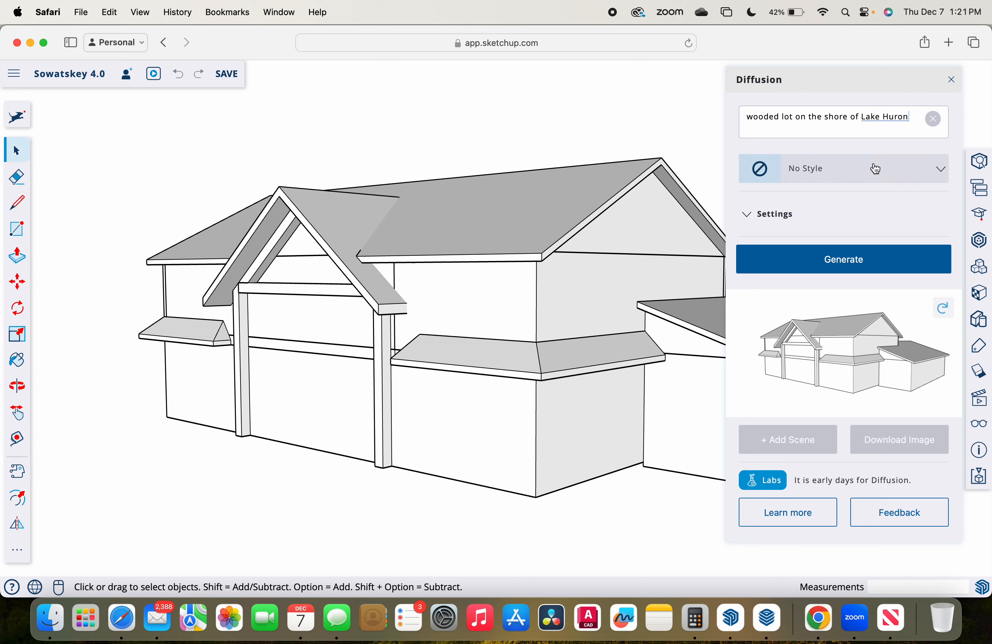
click(856, 260)
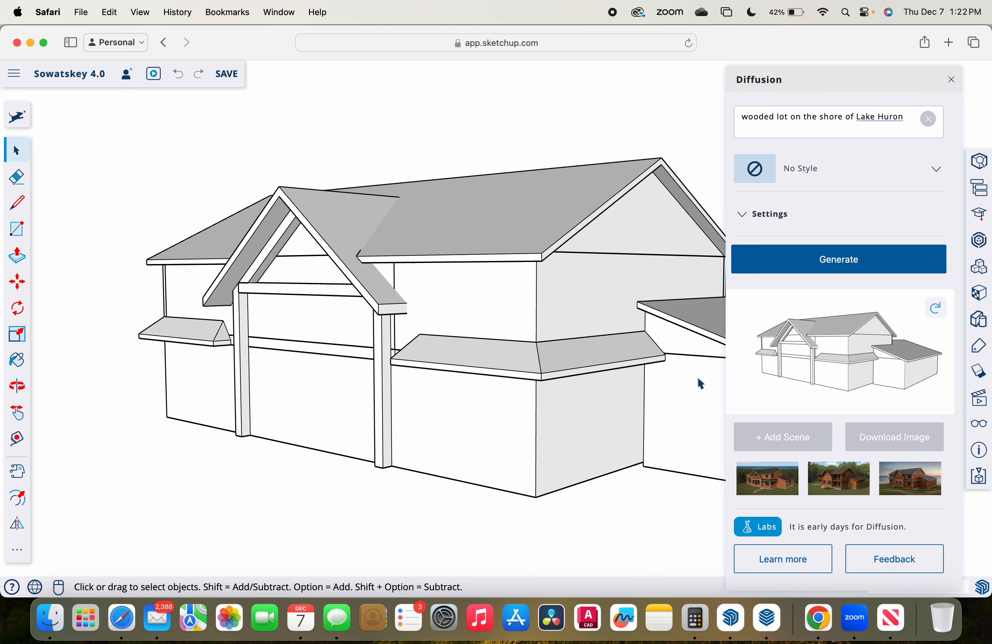
Download the first generated lakeside house image, view the downloaded file at full size and close it.
click(774, 476)
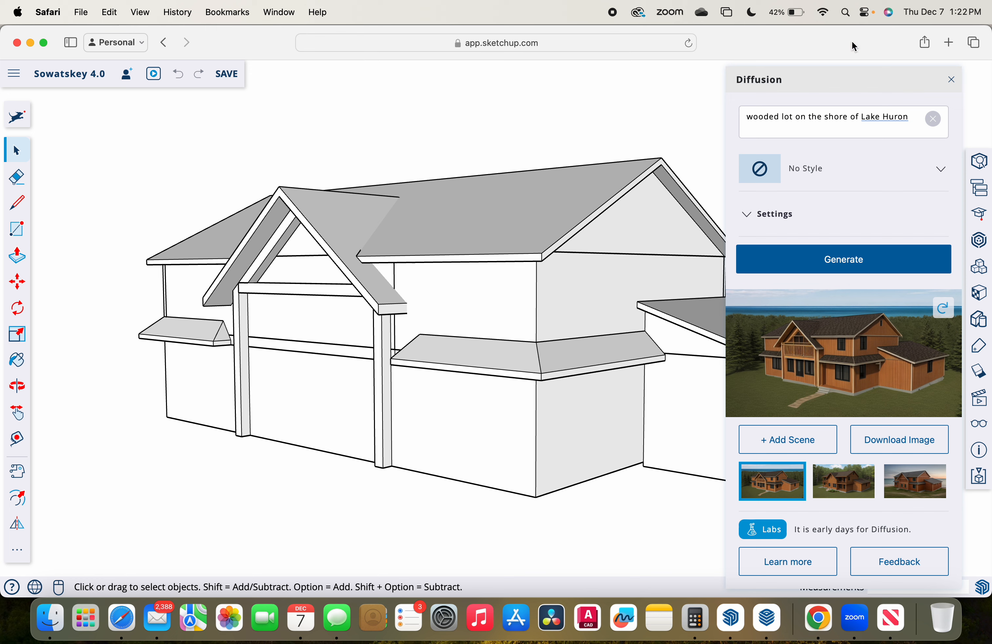
click(898, 447)
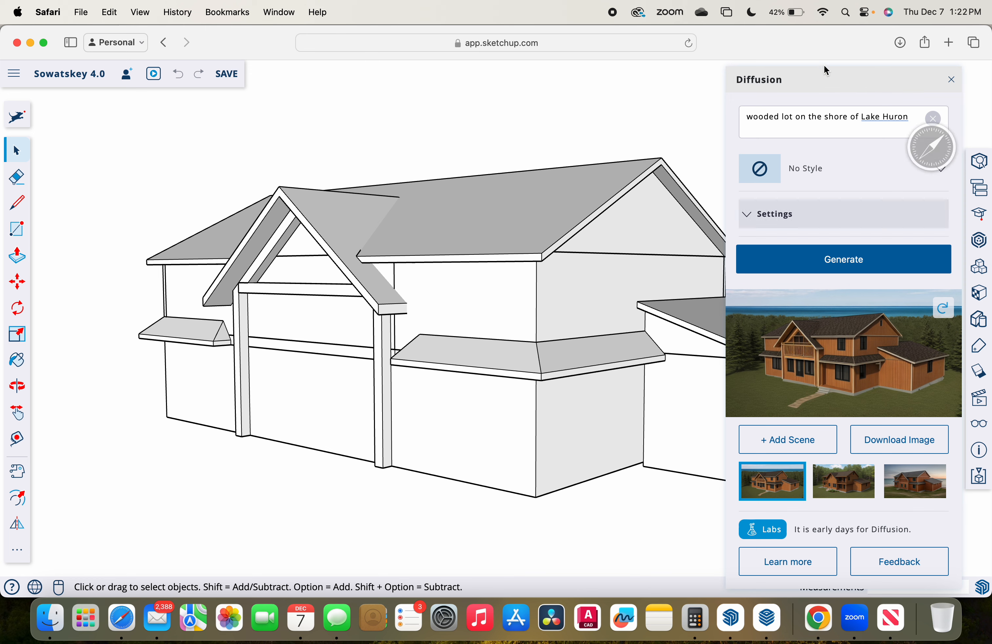
click(899, 42)
double_click(876, 108)
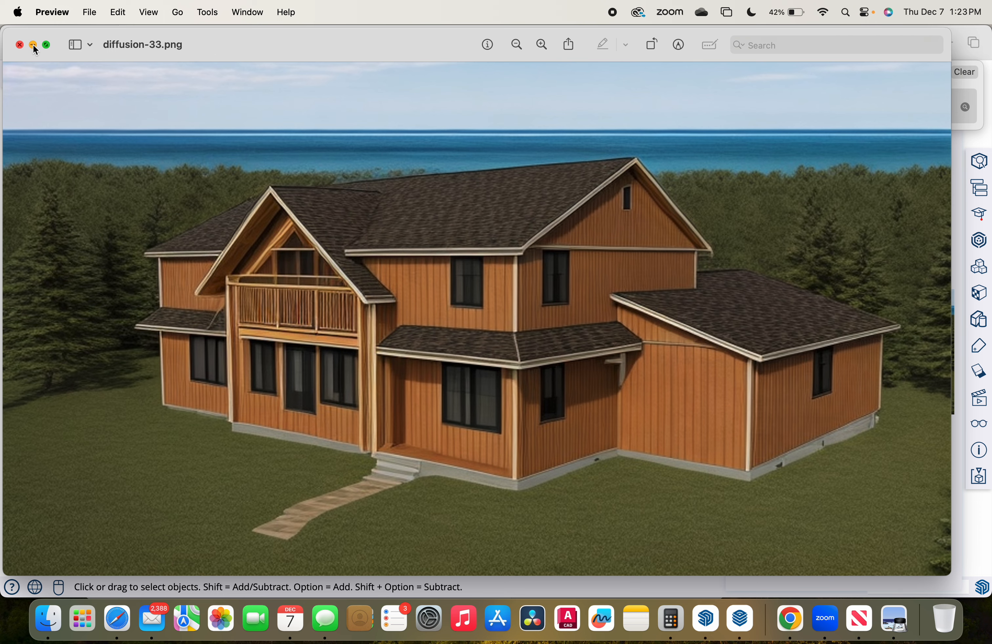
click(20, 44)
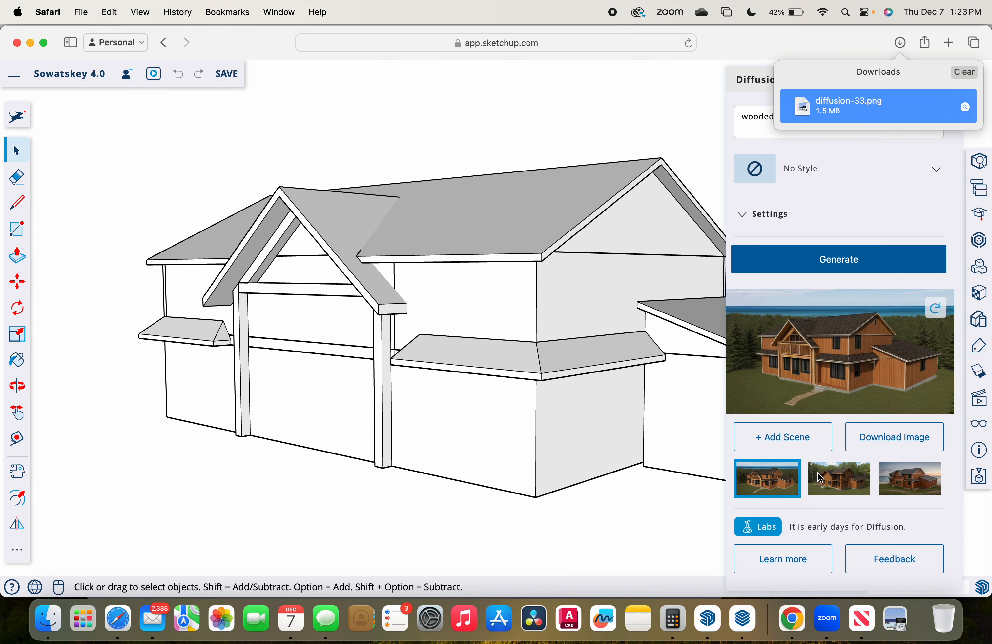
Download the second generated lakeside house image, view the downloaded file at full size and close it.
click(844, 476)
click(895, 451)
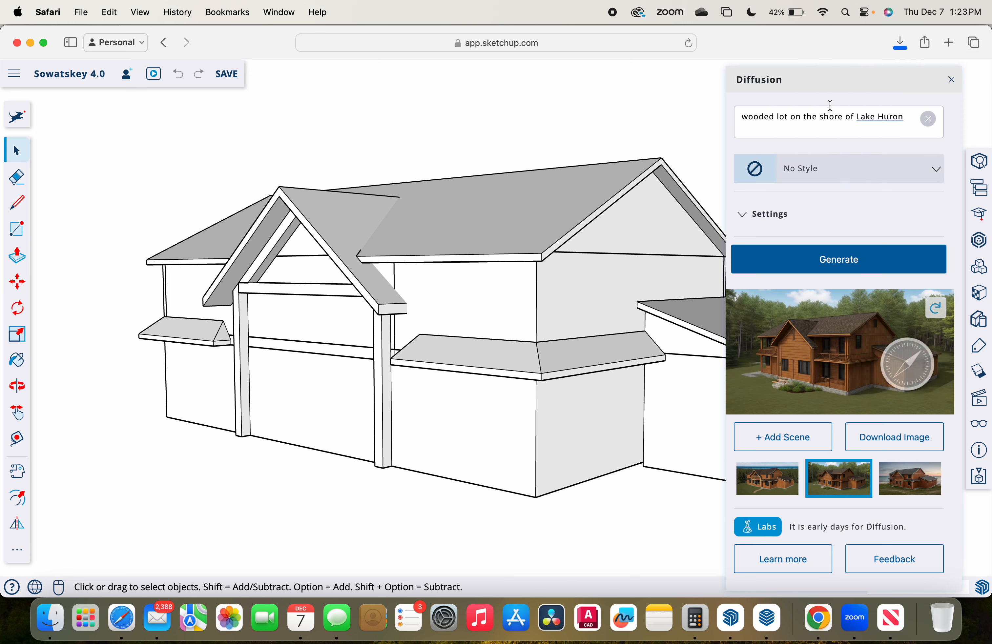
click(899, 43)
click(878, 108)
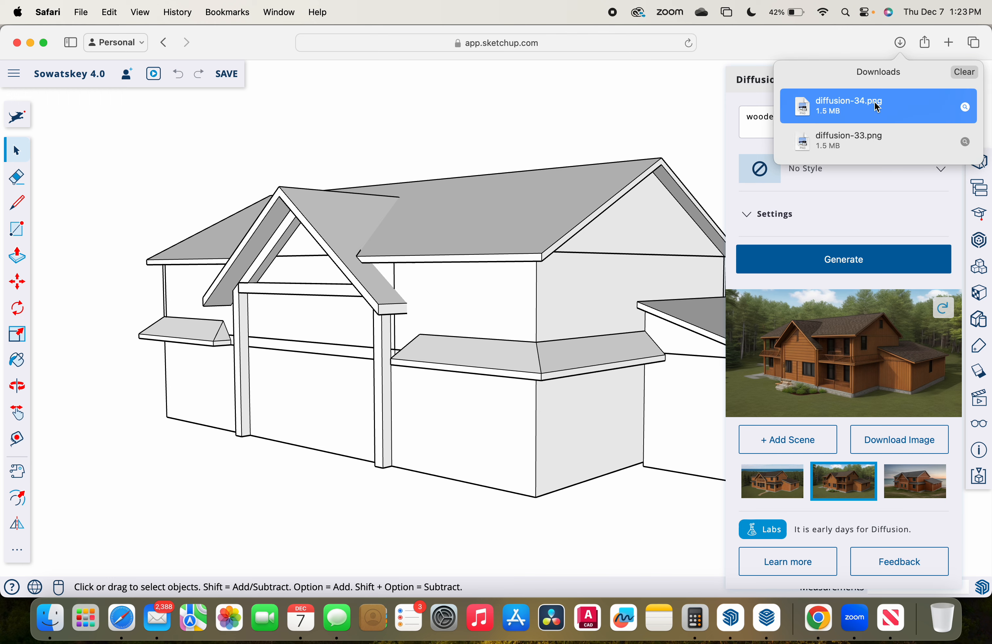
double_click(879, 105)
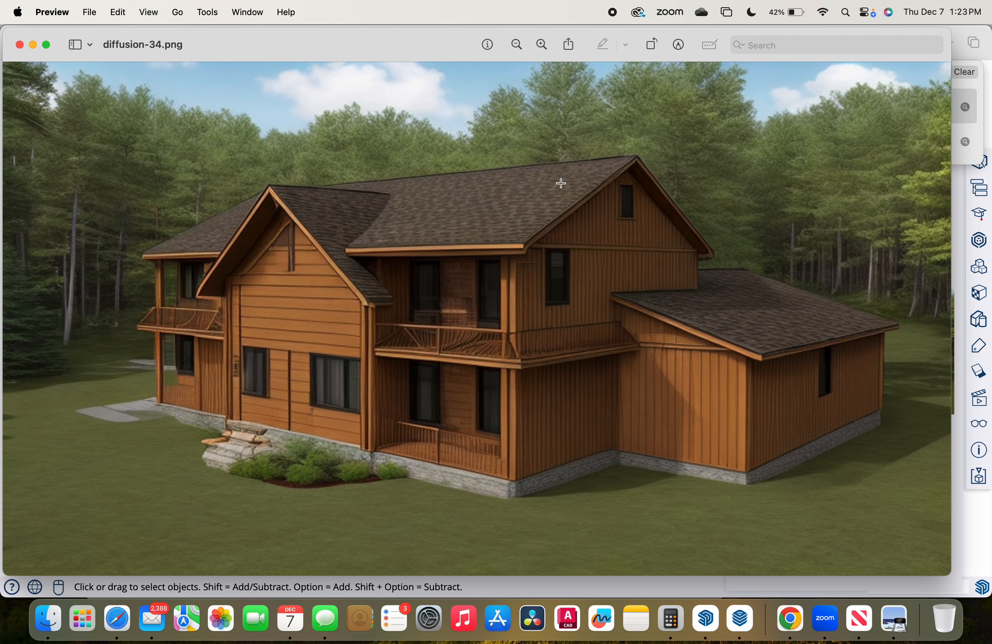
click(20, 44)
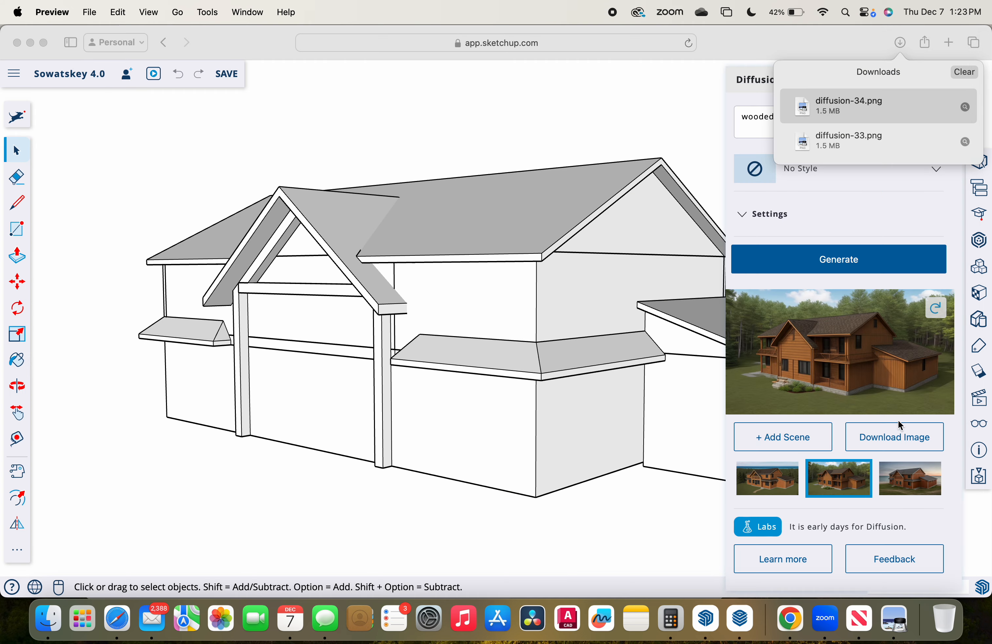
Download the third lakeside house image, view it at full size, close it and clear the browser's download list.
click(907, 482)
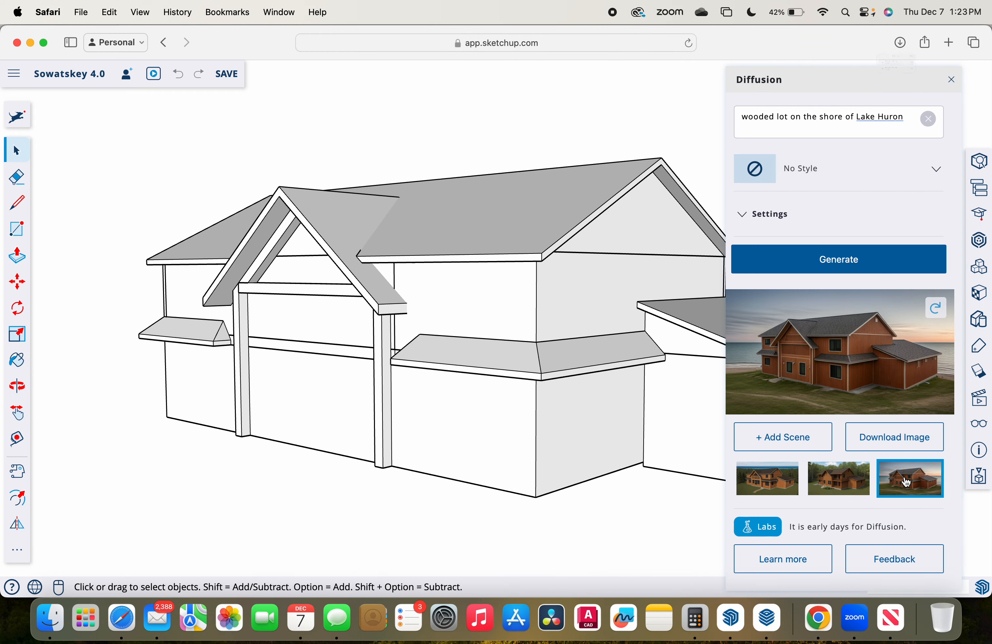
click(912, 441)
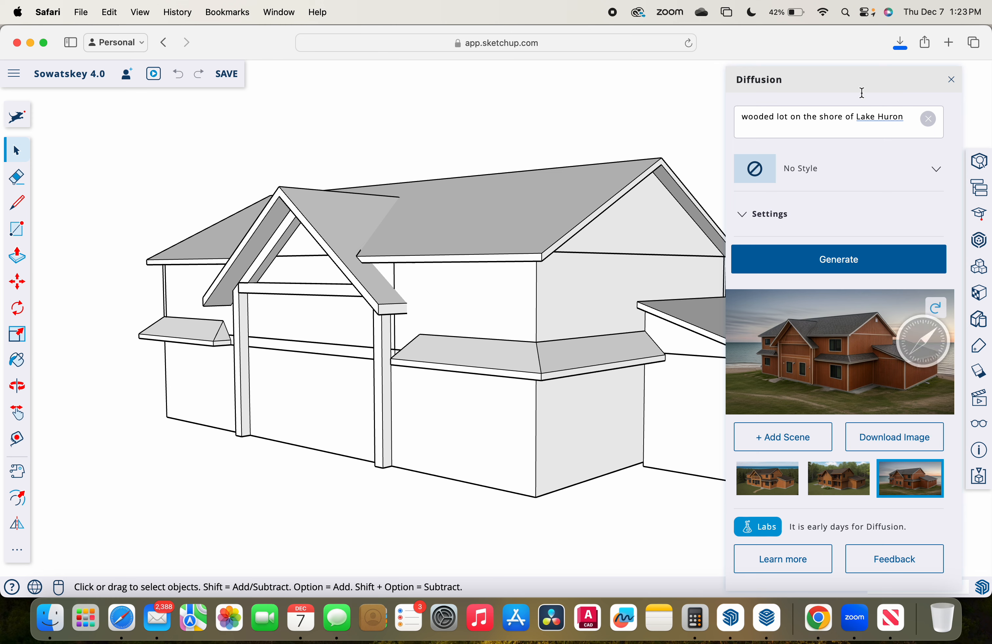
click(897, 44)
double_click(889, 107)
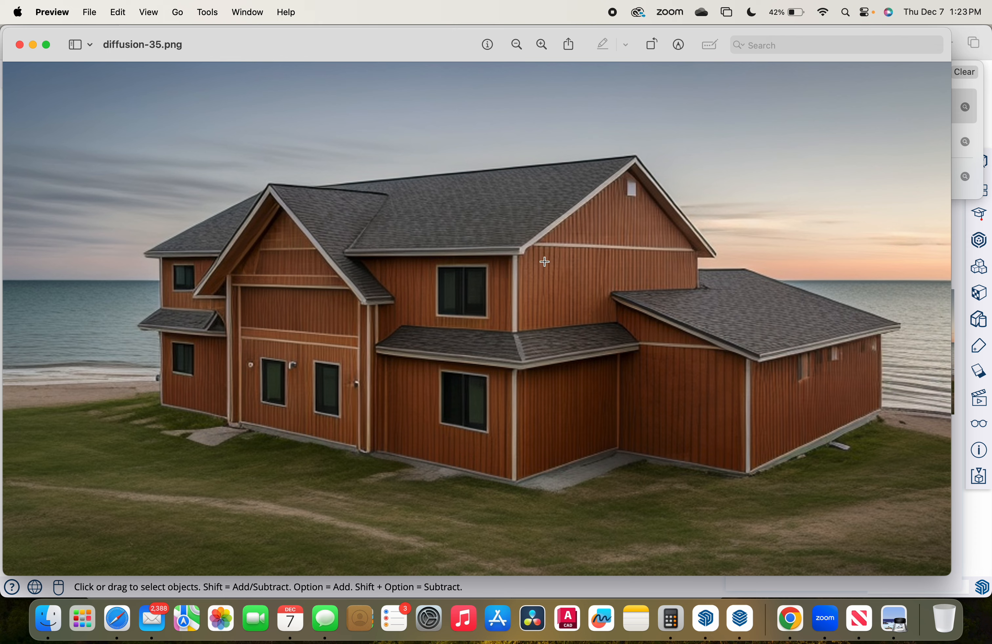
click(20, 45)
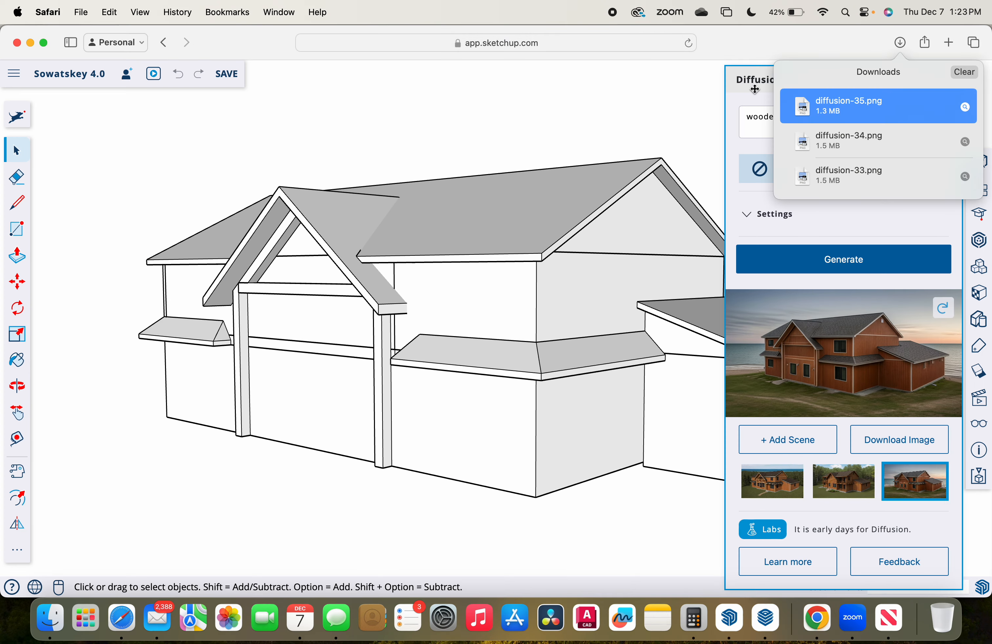
click(970, 73)
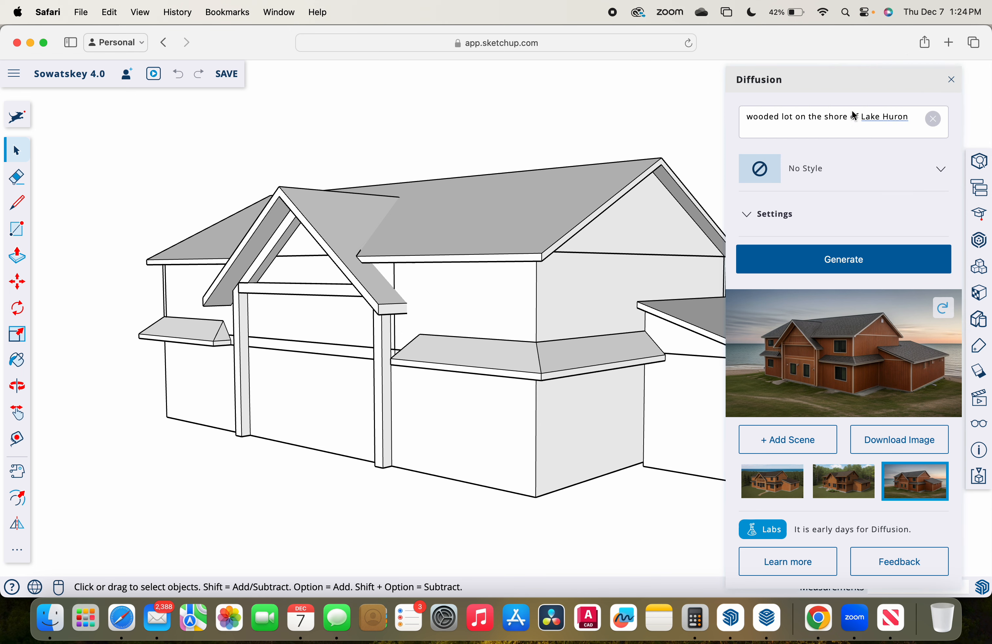
Generate new Diffusion images of the house from the prompt "in the mountains of boulder Colorado with a stream running behind it".
triple_click(872, 114)
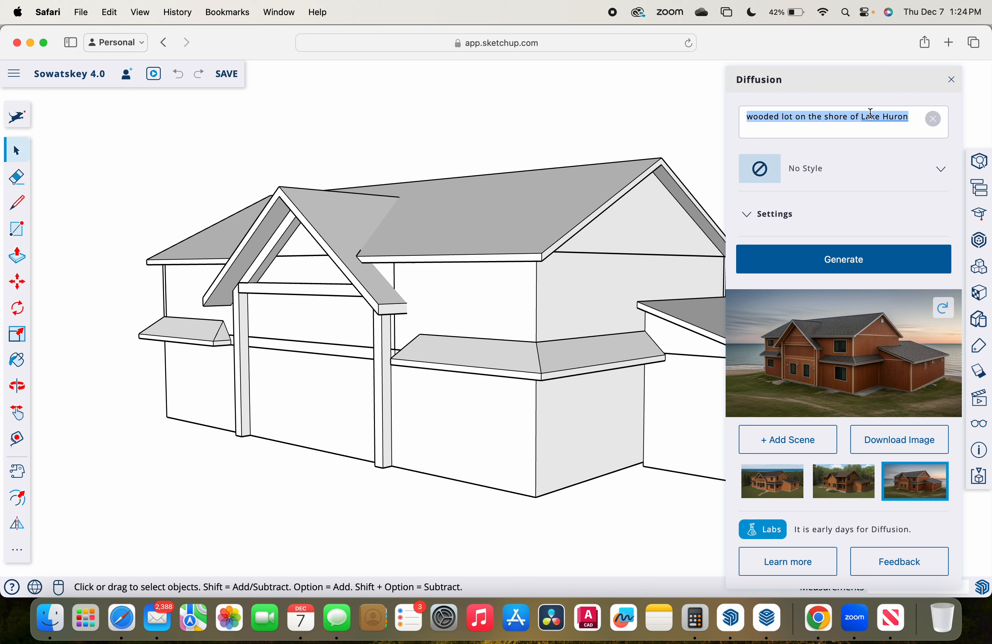
text(in the m)
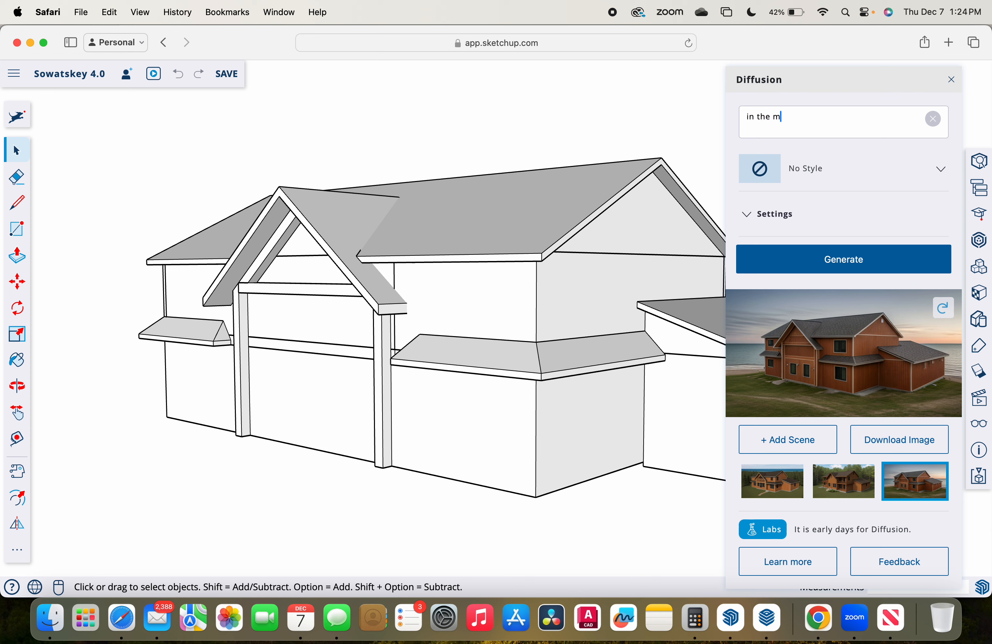
text(ountains of c)
text(o)
key(BackSpace)
key(BackSpace)
key(BackSpace)
key(BackSpace)
text(boulder col)
text(orado)
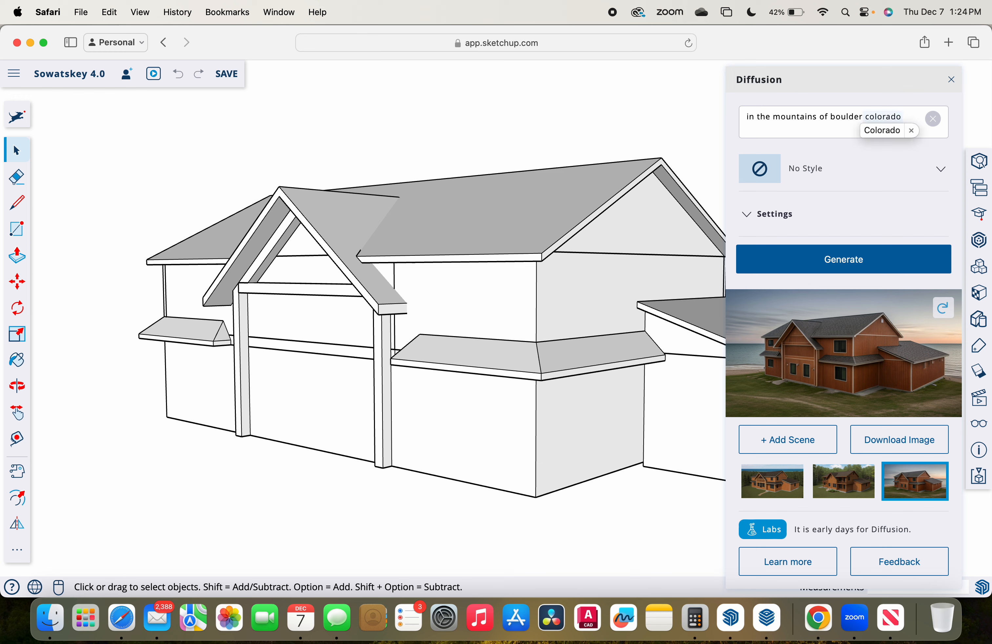
text( wi)
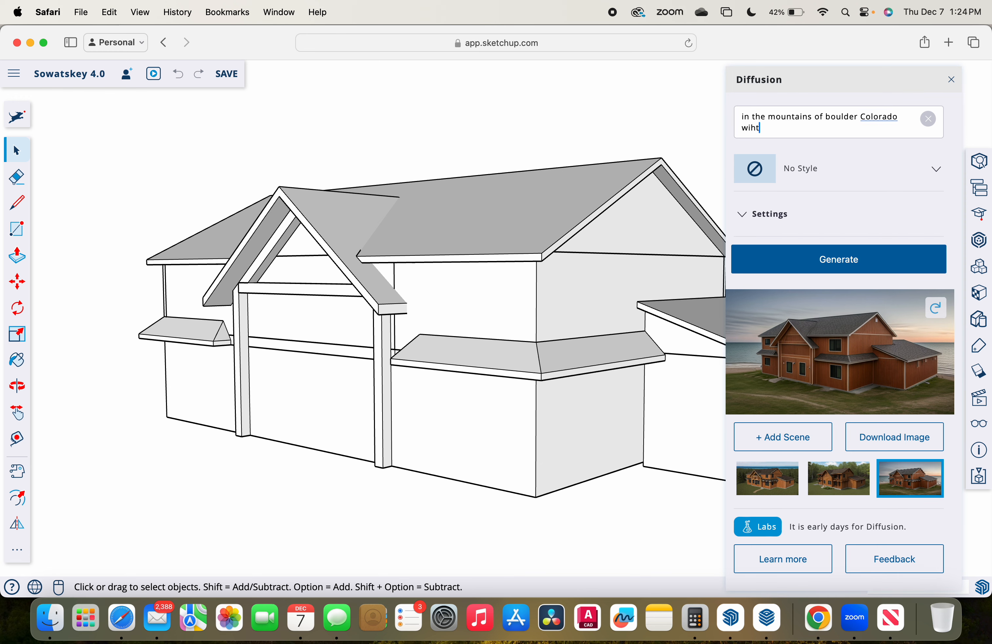
text(th a stream running be)
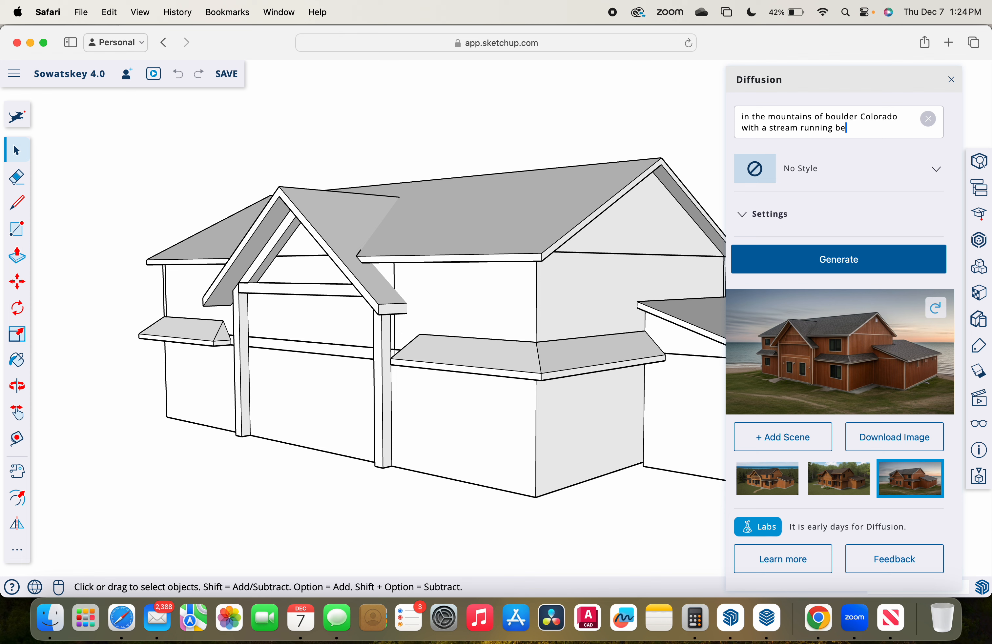
text(hind it)
click(889, 268)
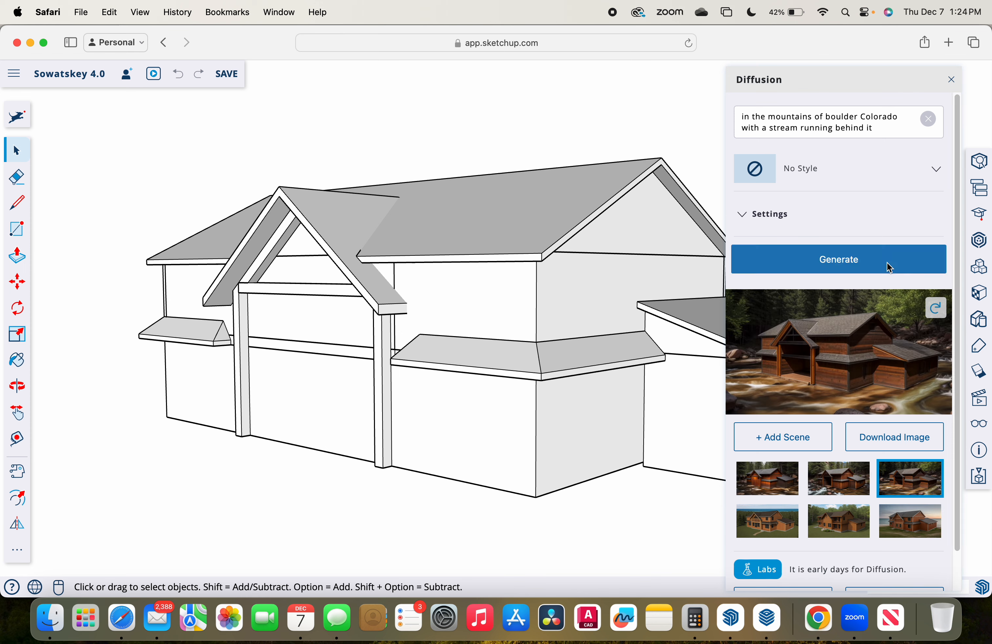
Download the first generated mountain stream image, view the downloaded file at full size and close it.
click(781, 479)
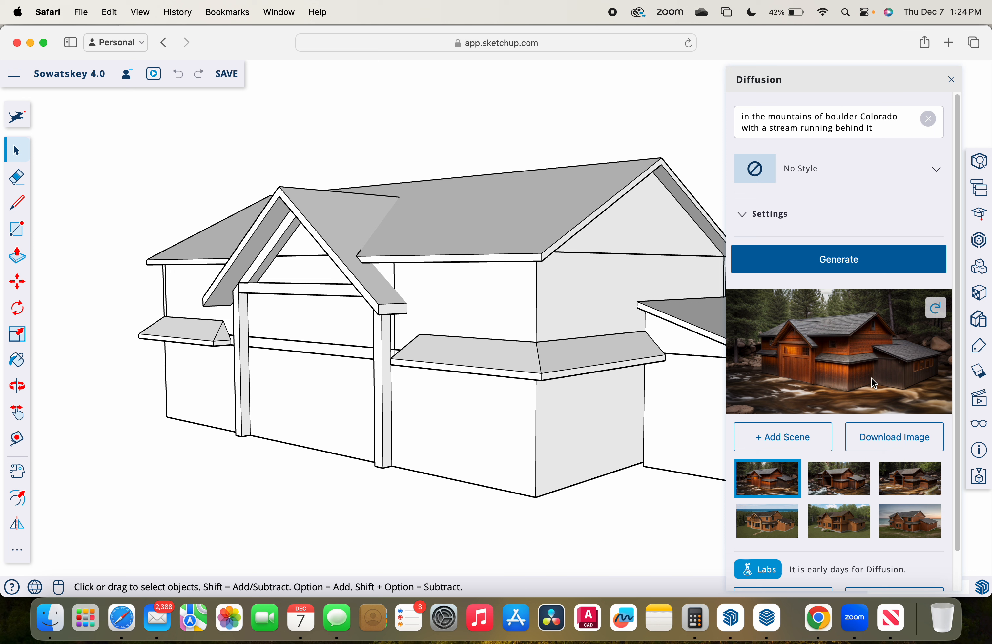
click(875, 446)
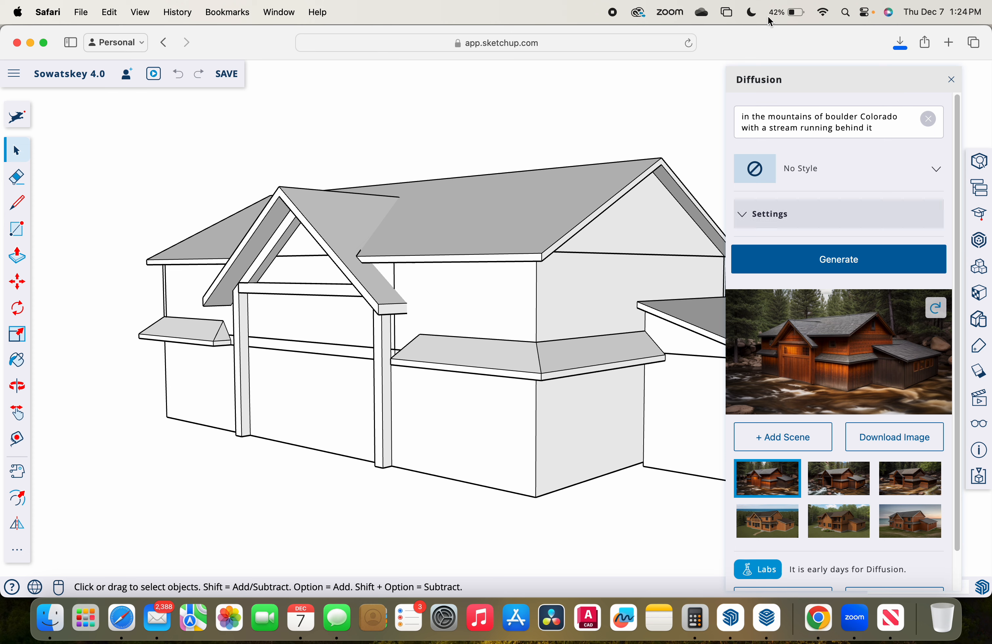
click(901, 43)
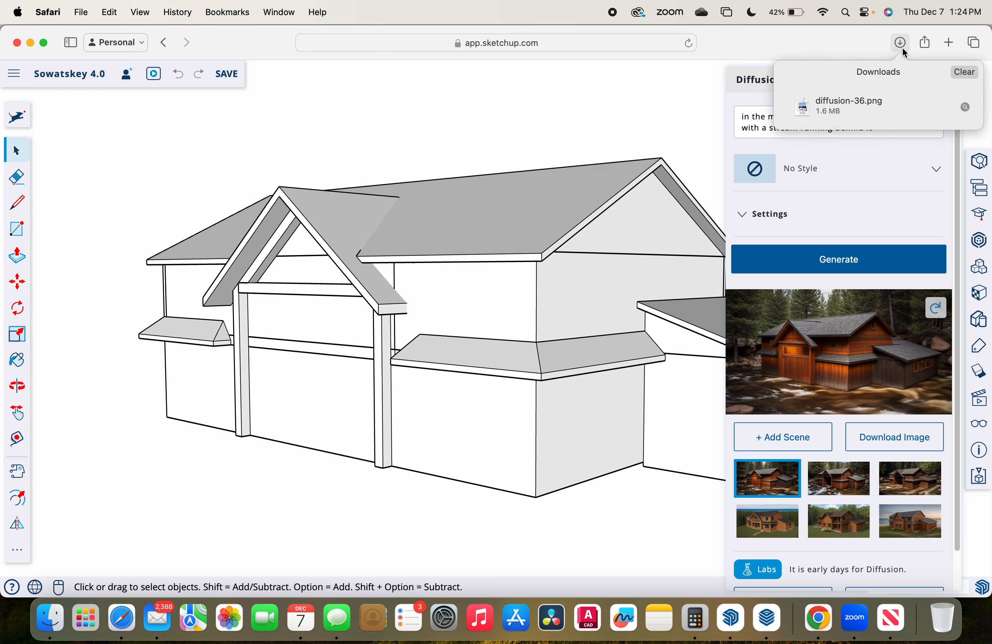
double_click(893, 106)
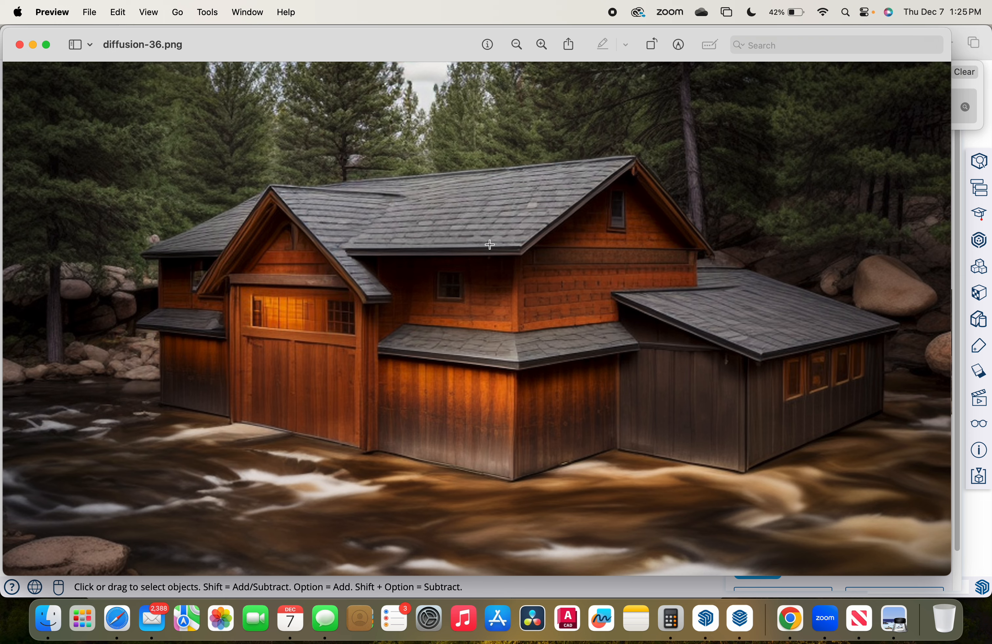
click(21, 46)
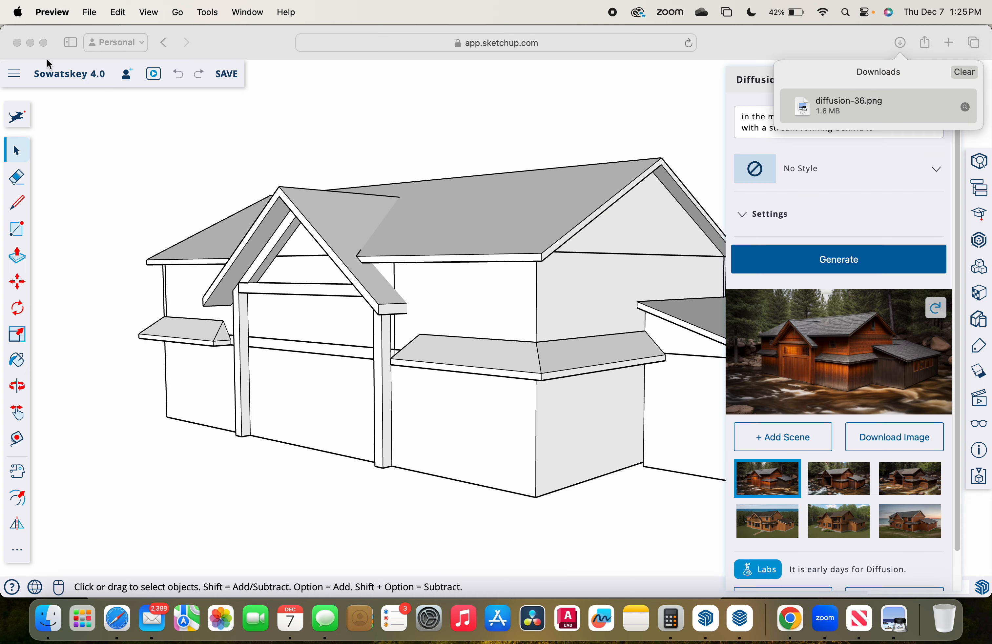
Download the second generated mountain stream image, view the downloaded file at full size and close it.
click(830, 486)
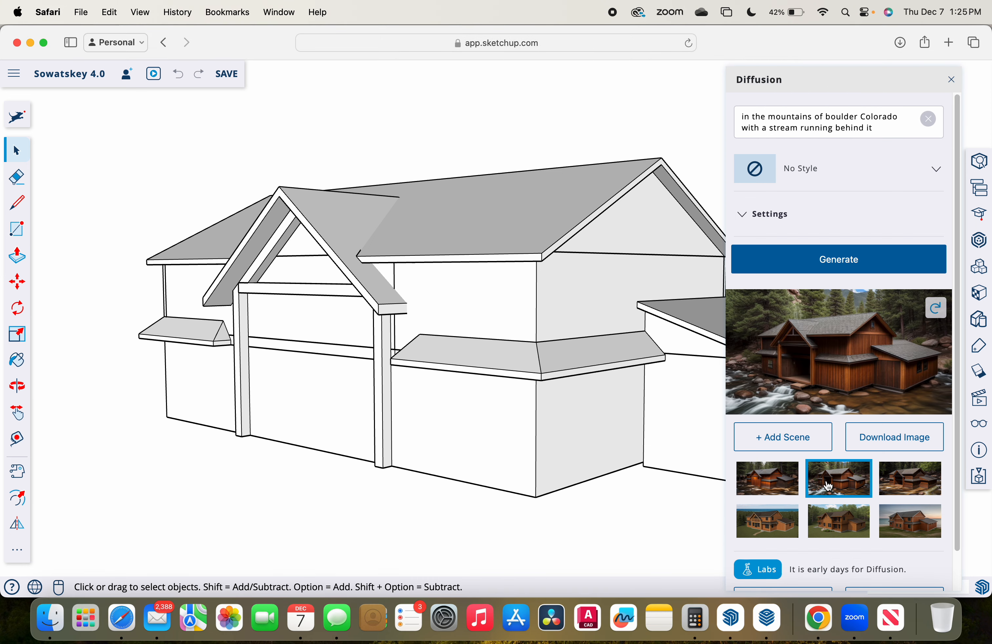
click(874, 439)
click(902, 44)
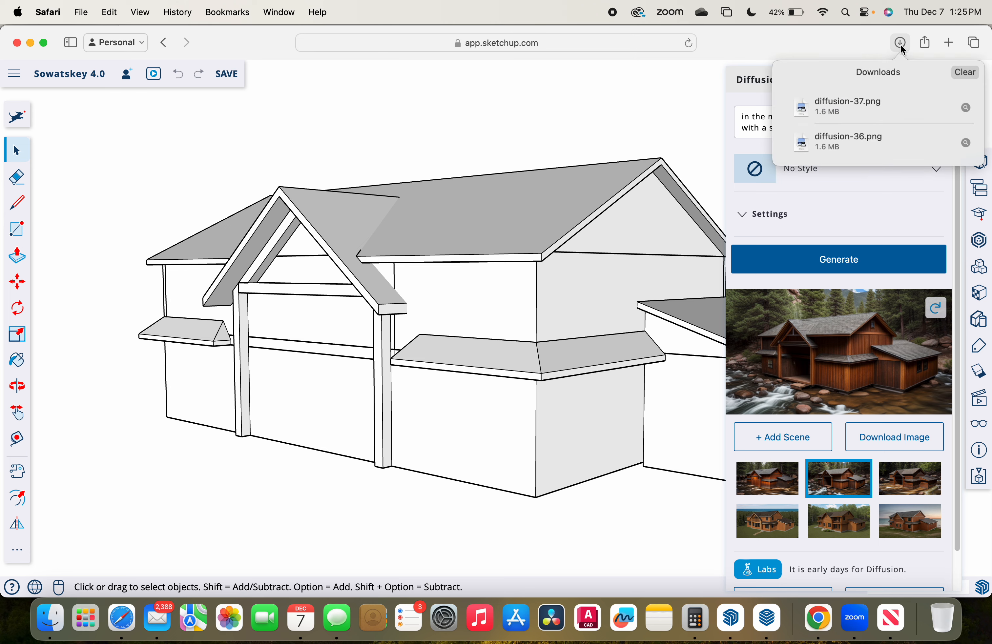
double_click(865, 105)
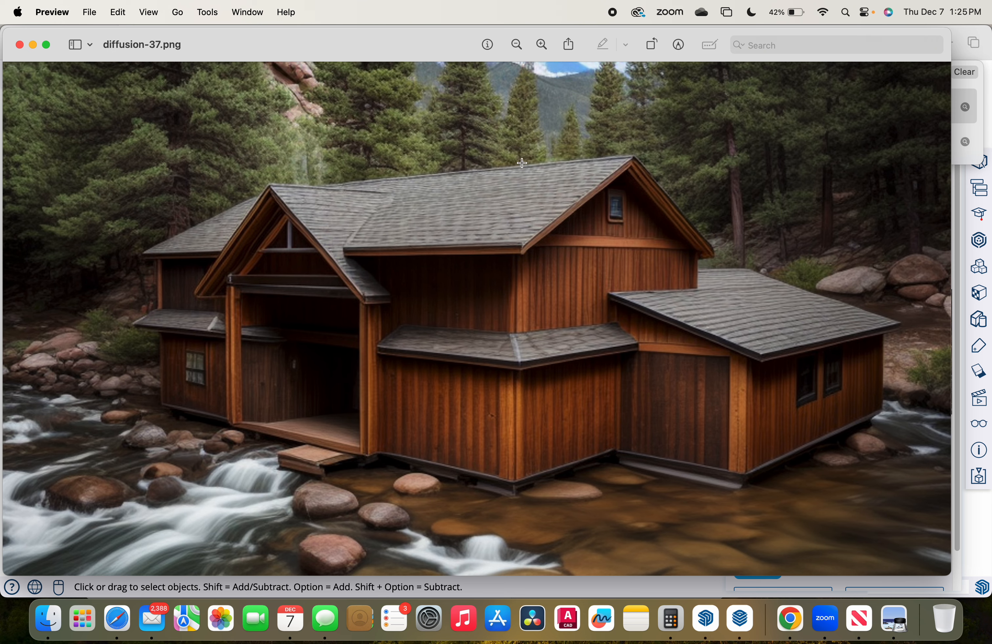
click(19, 44)
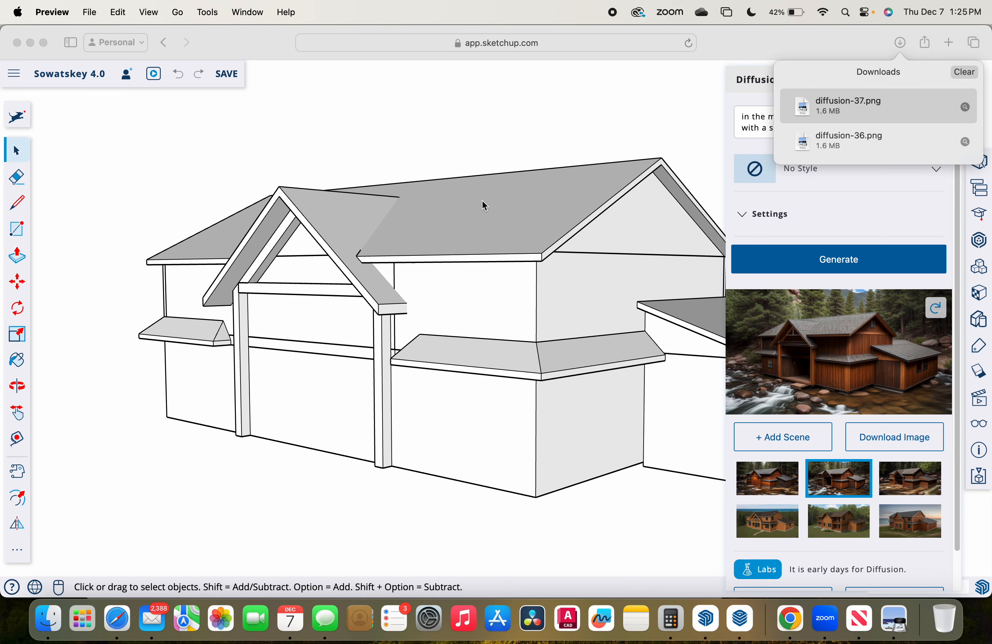
Replace the Diffusion prompt with "beach house on Lake Huron with".
click(838, 81)
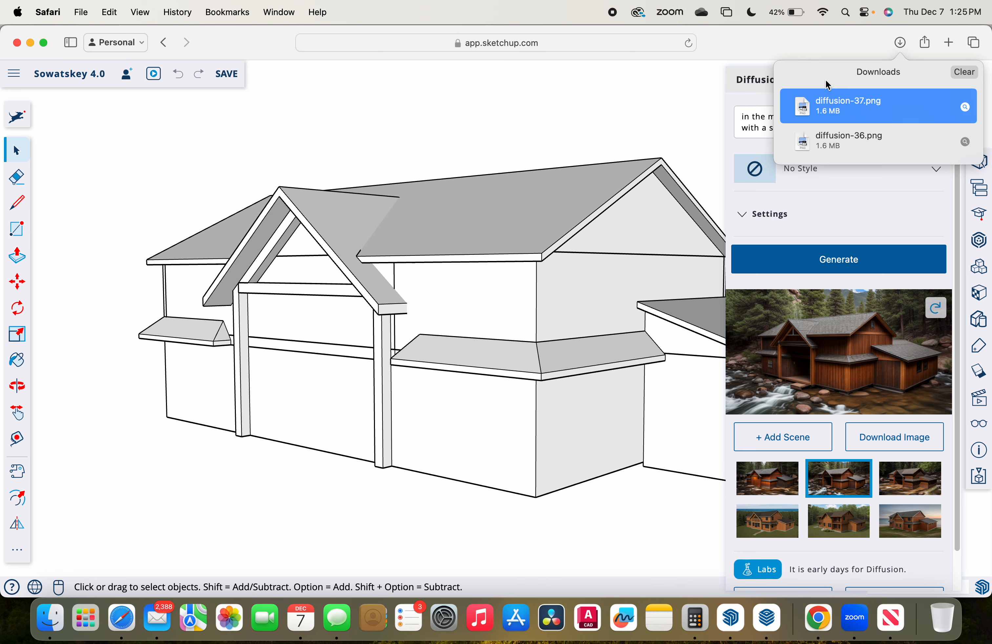
click(768, 127)
triple_click(875, 131)
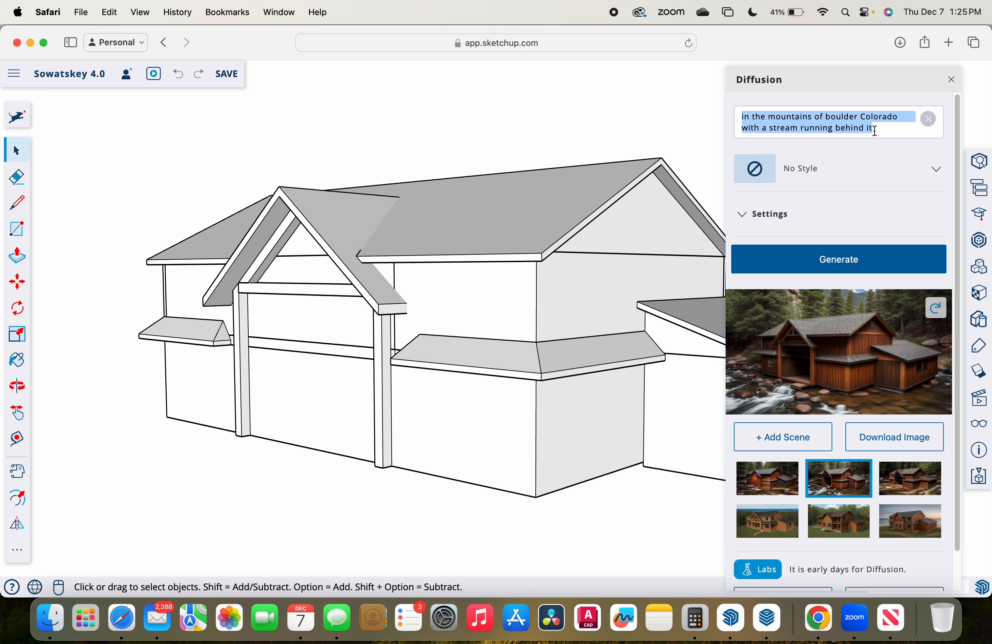
text(beach house)
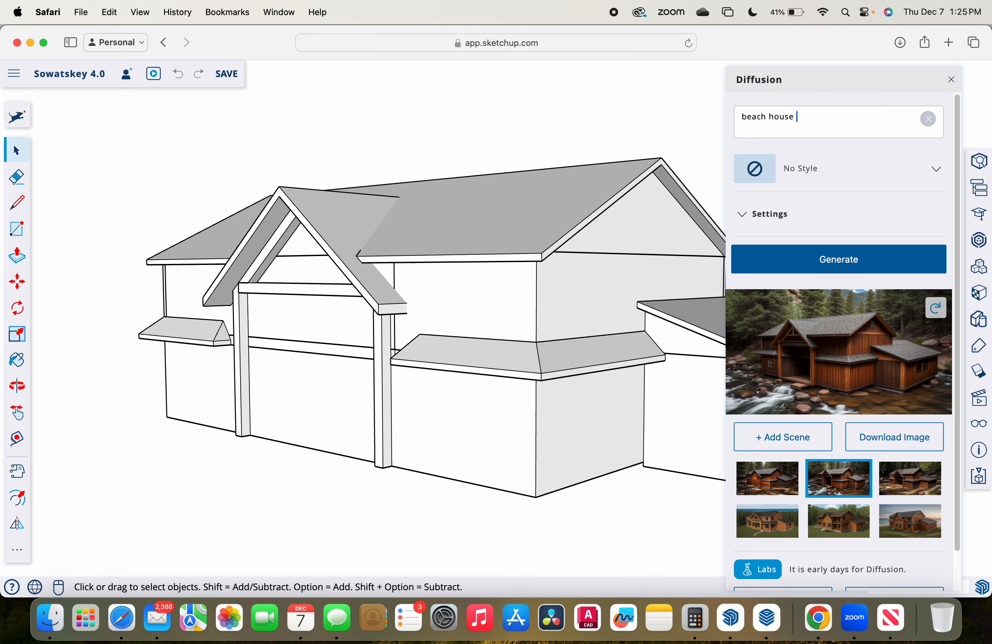
text( on the ocean)
key(BackSpace)
key(BackSpace)
key(BackSpace)
key(BackSpace)
key(BackSpace)
key(BackSpace)
key(BackSpace)
key(BackSpace)
key(BackSpace)
key(BackSpace)
text(lake huran)
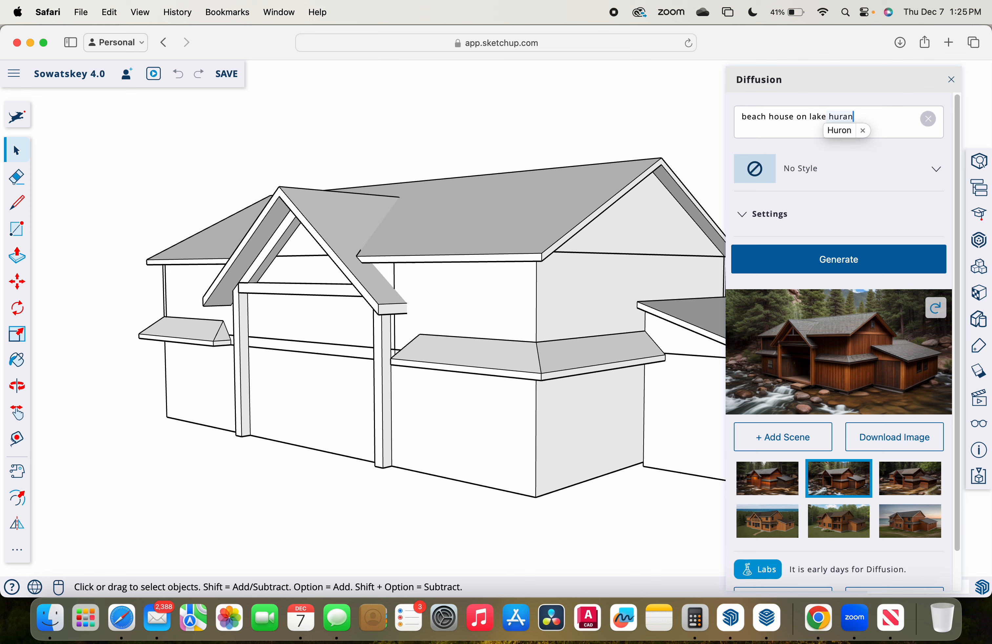
key(BackSpace)
text(on with )
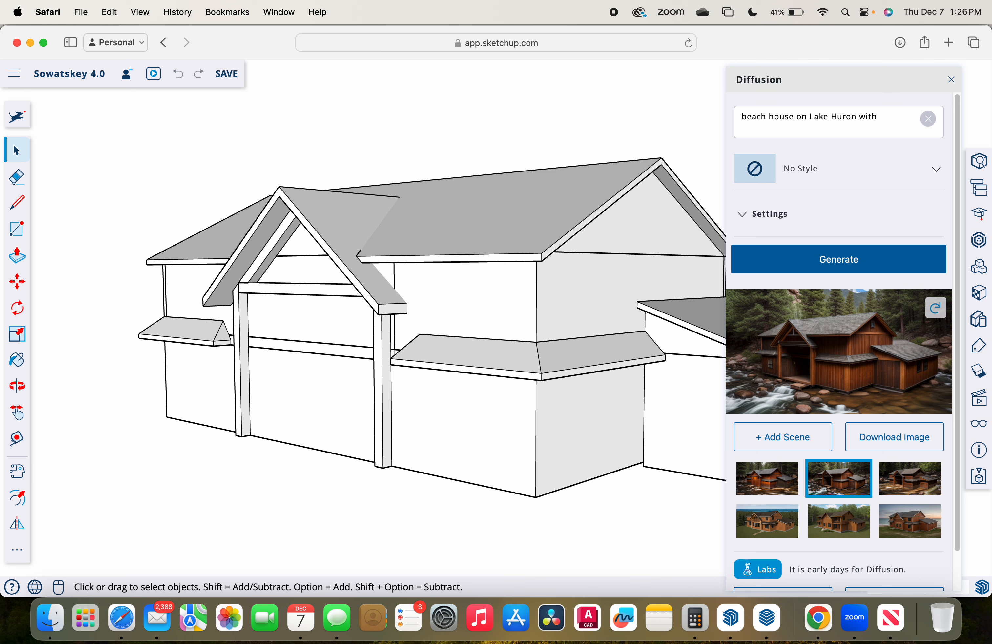
Extend the prompt with "4" vinyl siding and windows on the front of the house".
text(4" viny)
key(BackSpace)
text(inyl )
text(siding)
text( and windows)
text( on th)
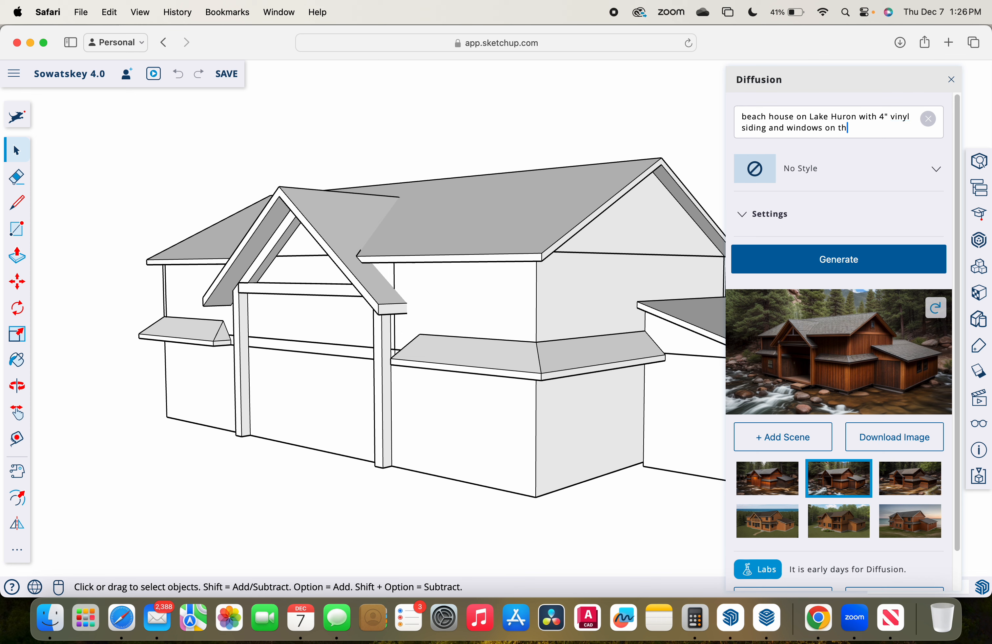
text(e front of the house)
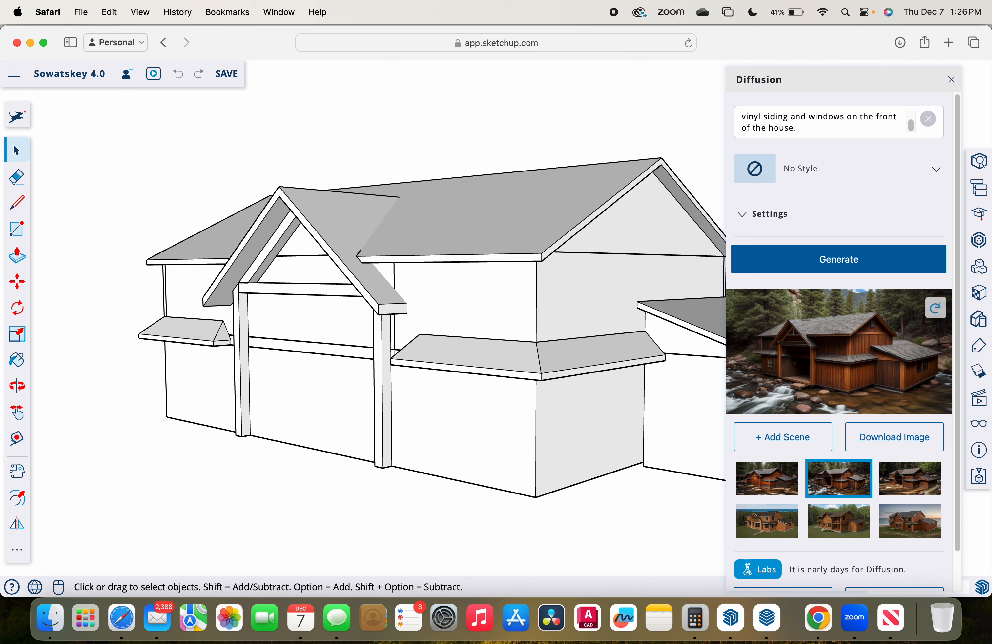
Add "The house will be in the middle of a 1/4 acre grass field surrounded by trees" to the prompt, generate images and show the settings.
text(. The house will be in the middle of a )
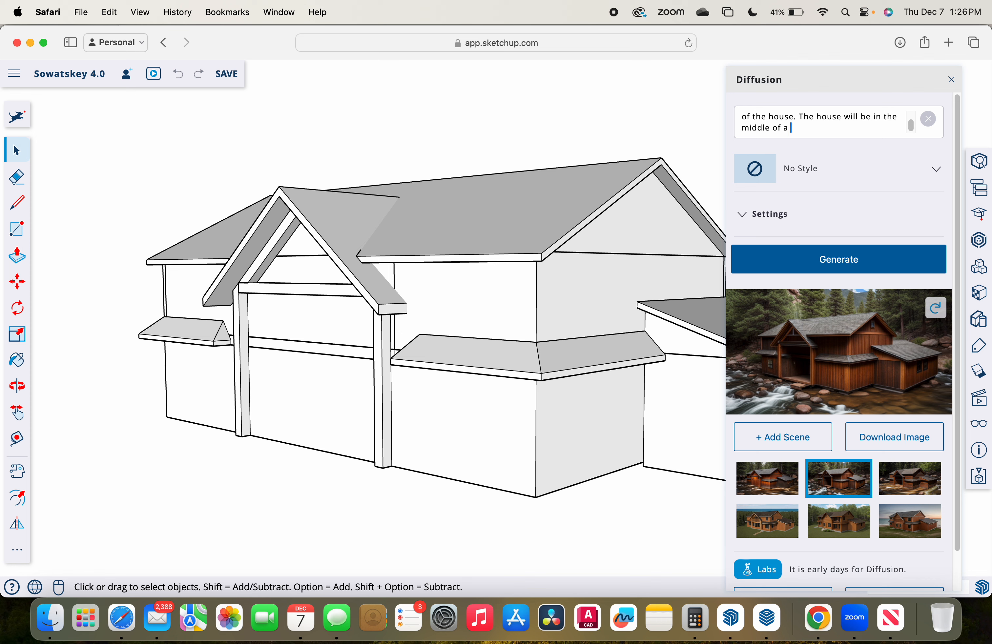
text(1/4 acre grass field surrounded by )
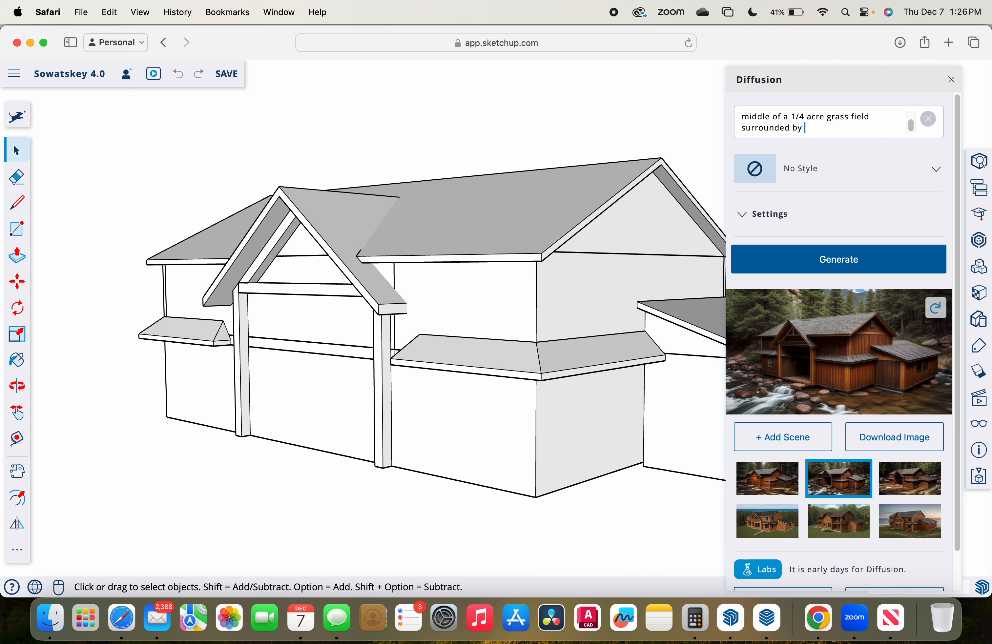
text(trees)
click(880, 259)
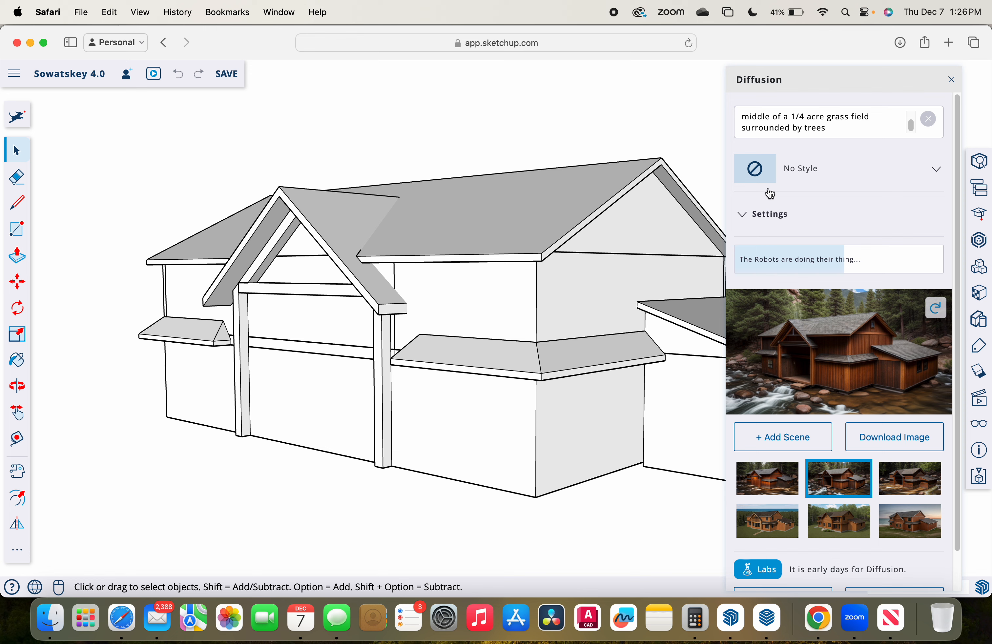
click(741, 215)
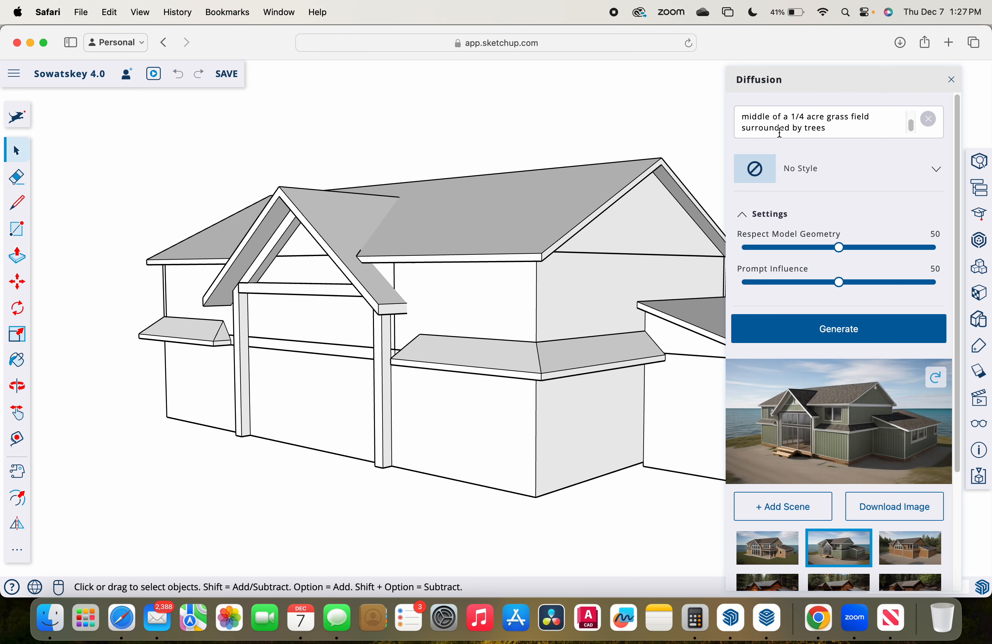
Select the first generated beach house image, download it, view the downloaded file at full size and close it.
scroll(864, 393, down, 1)
scroll(863, 406, down, 3)
scroll(863, 406, up, 3)
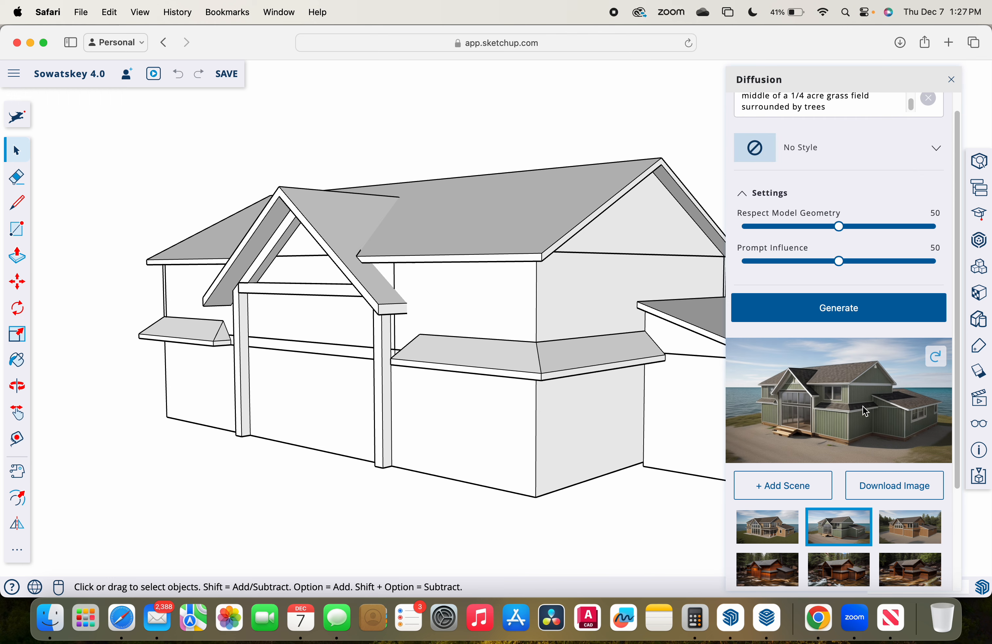
scroll(863, 406, down, 3)
click(785, 413)
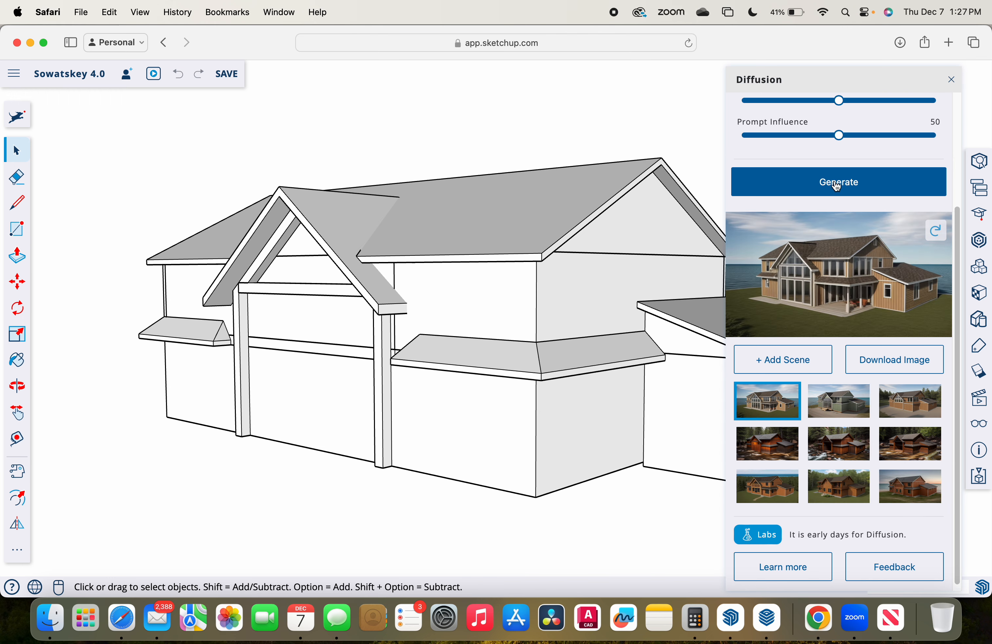
click(899, 42)
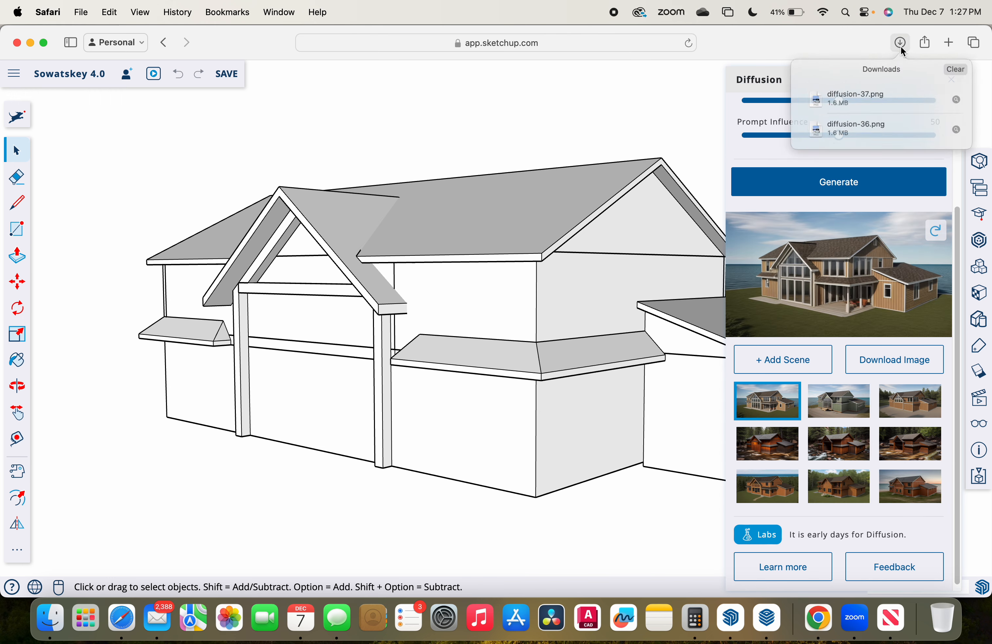
click(874, 100)
click(882, 368)
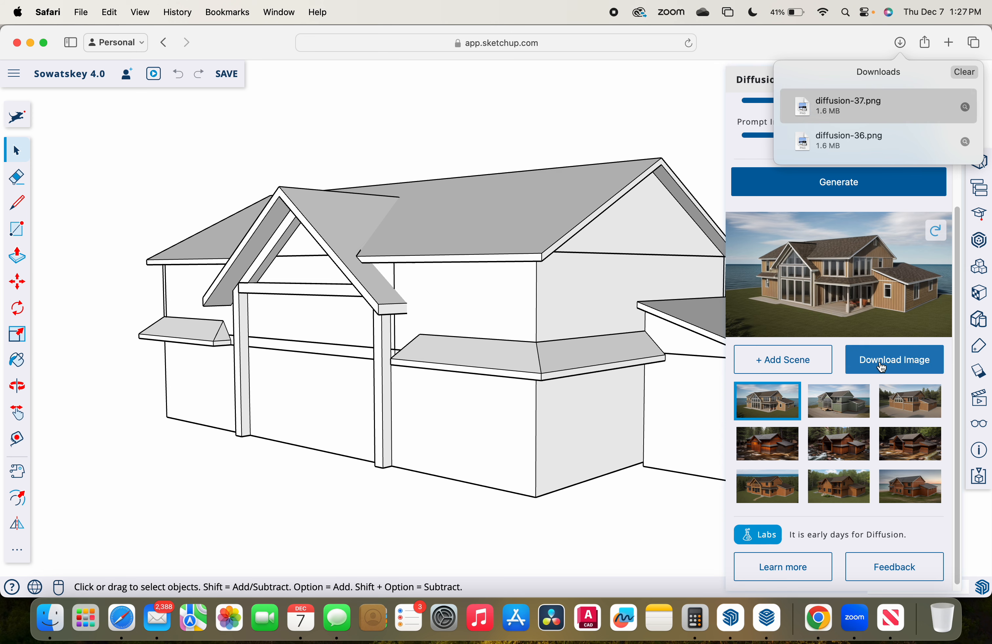
click(908, 44)
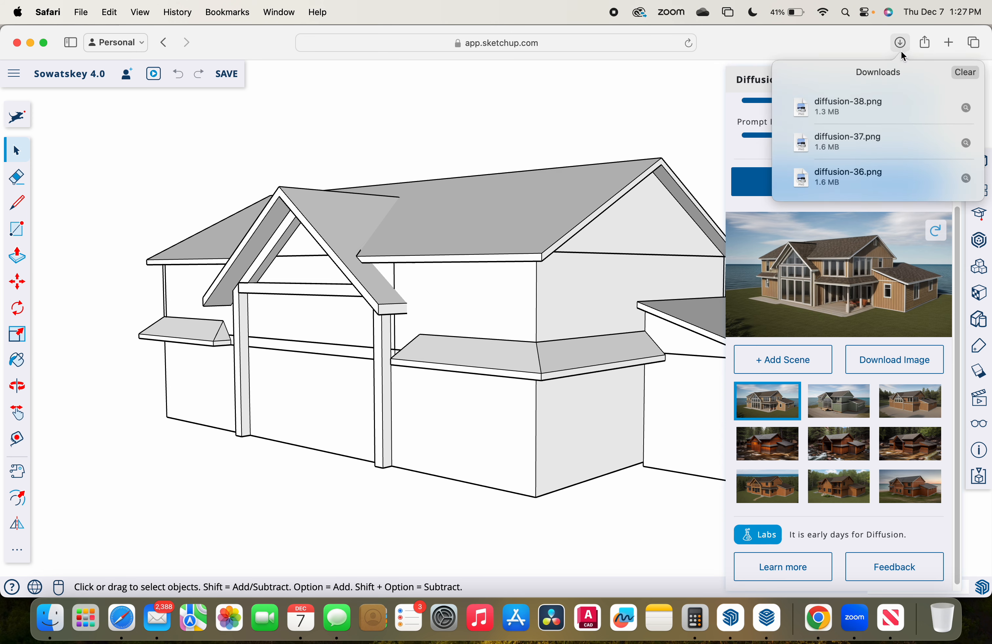
double_click(875, 104)
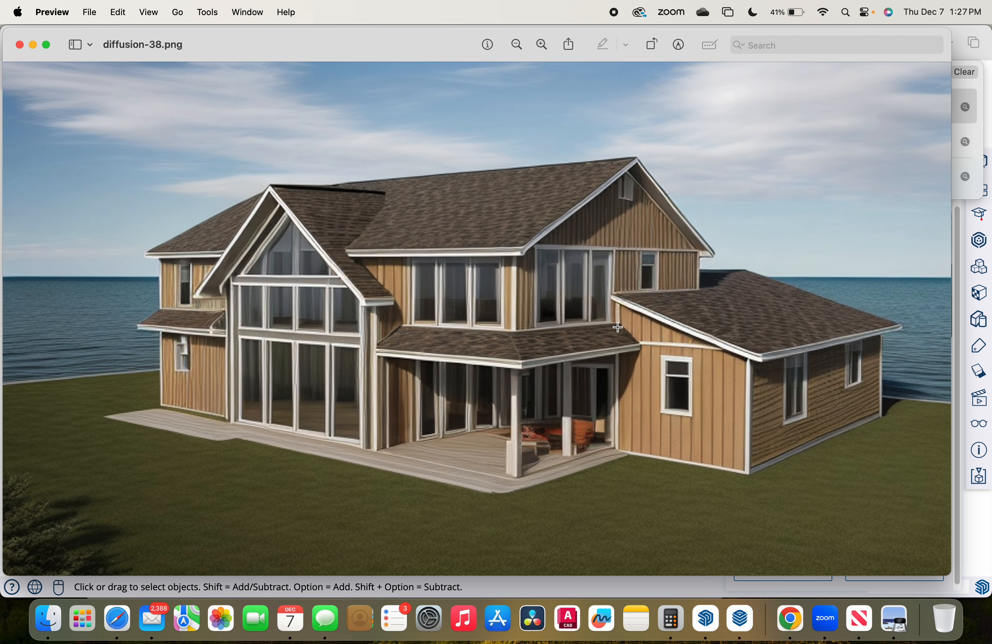
click(20, 44)
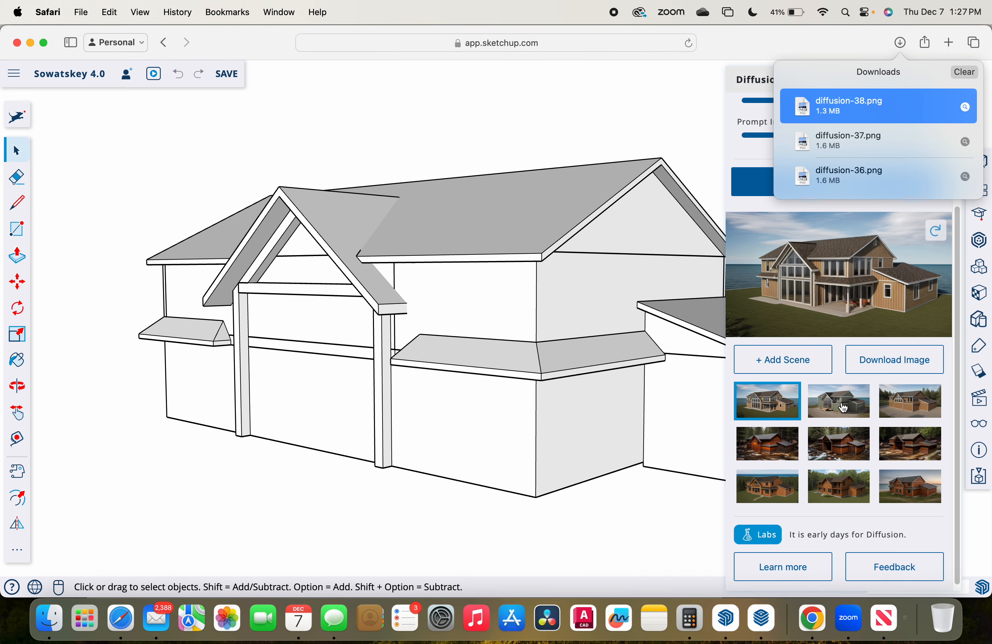
Download the second generated beach house image, view it at full size, close it and clear the downloads list.
click(844, 407)
click(885, 367)
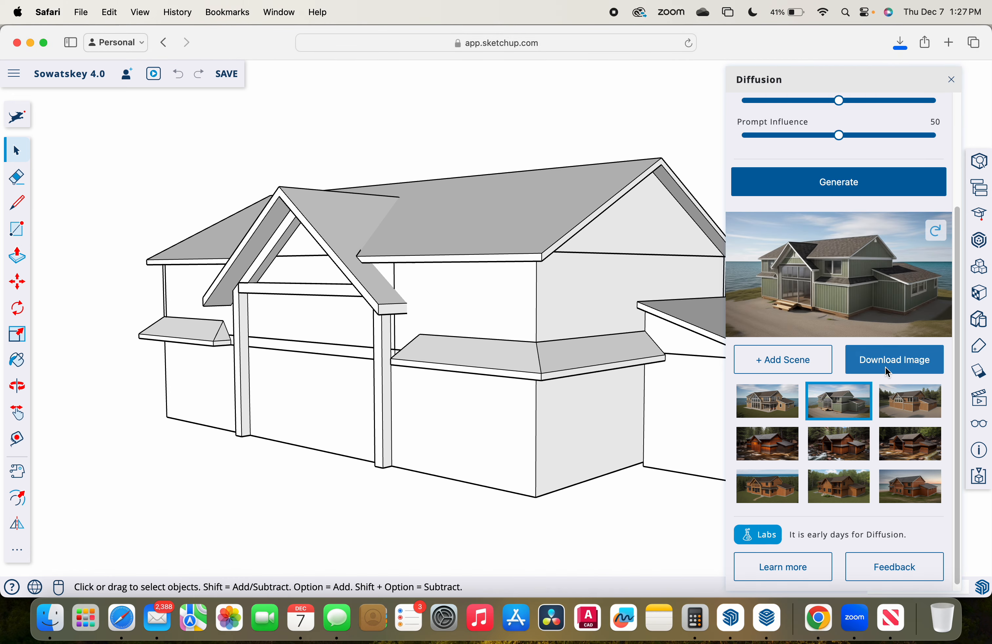
click(898, 53)
double_click(866, 103)
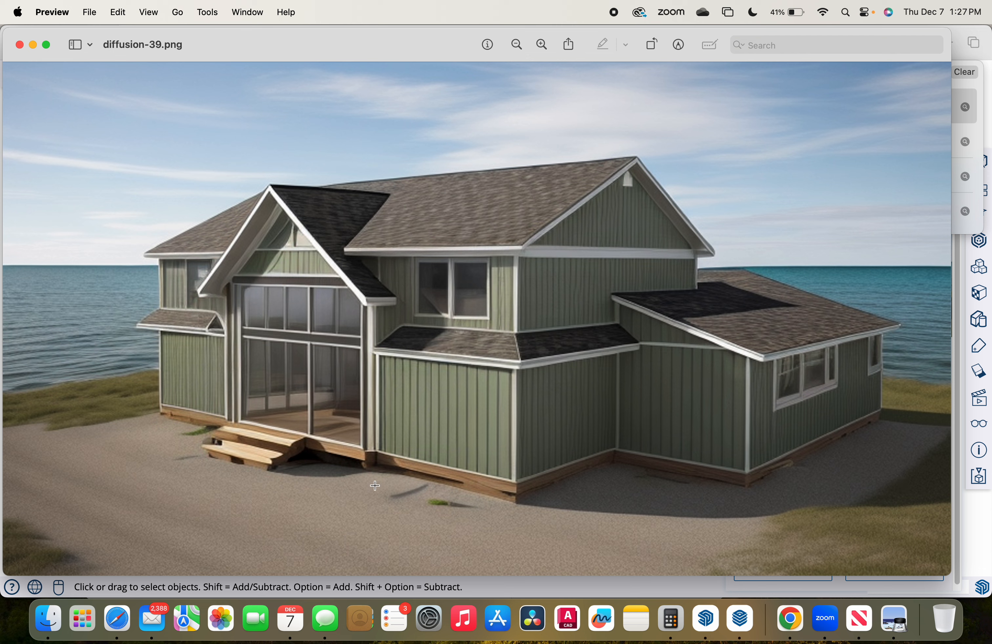
click(20, 45)
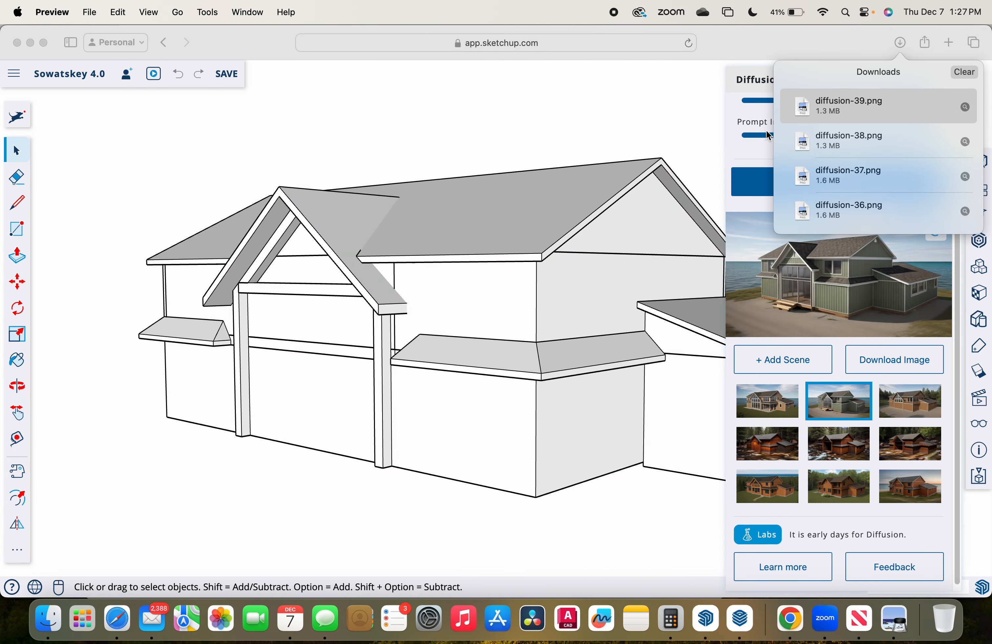
click(964, 72)
Insert "blue" before "vinyl siding" in the Diffusion prompt and end its last sentence with a period.
scroll(857, 142, up, 5)
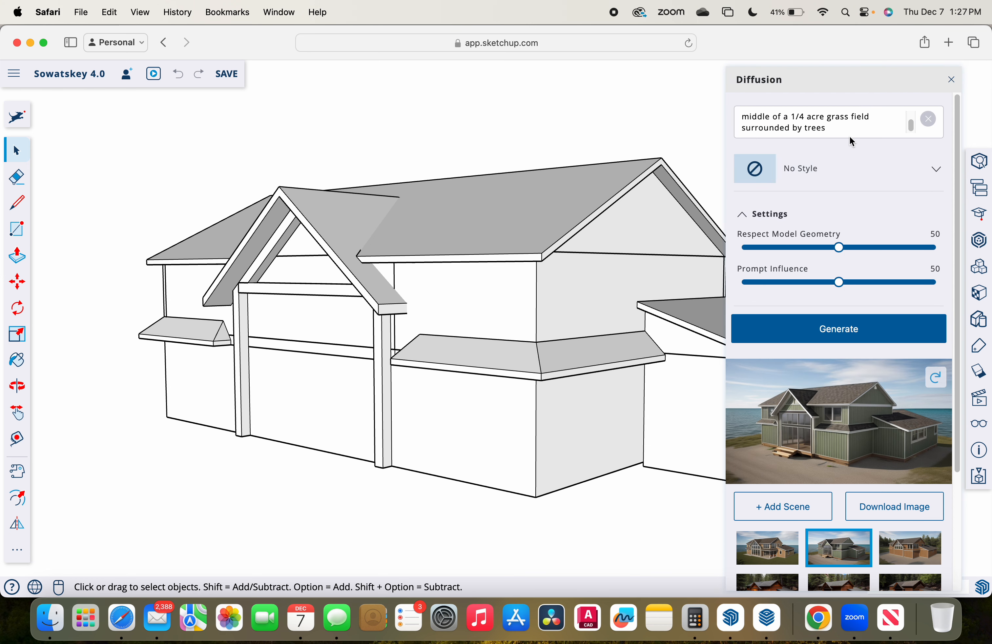
scroll(849, 126, up, 2)
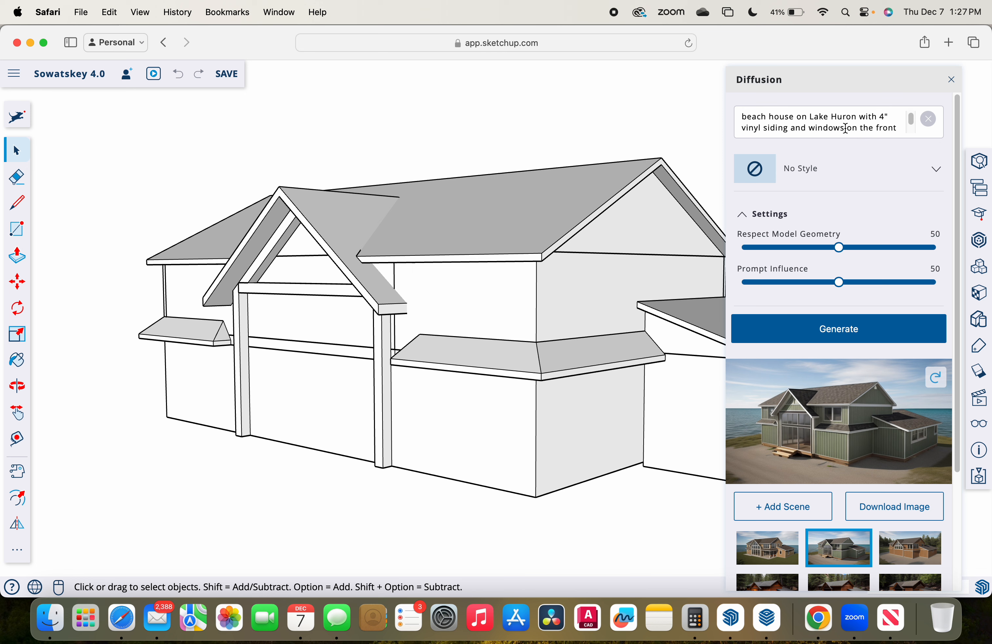
scroll(845, 127, down, 5)
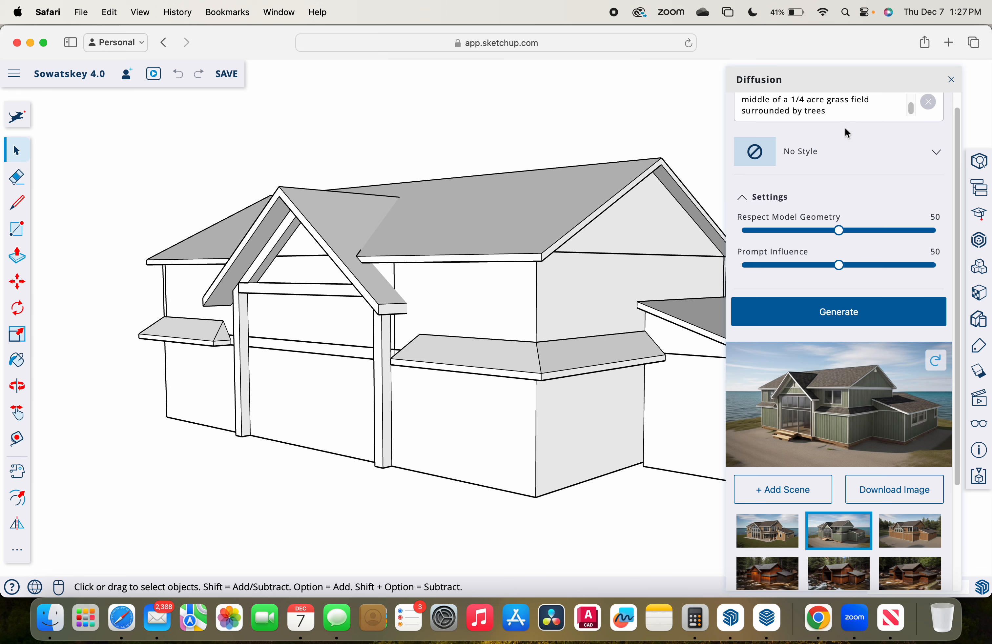
scroll(845, 126, down, 2)
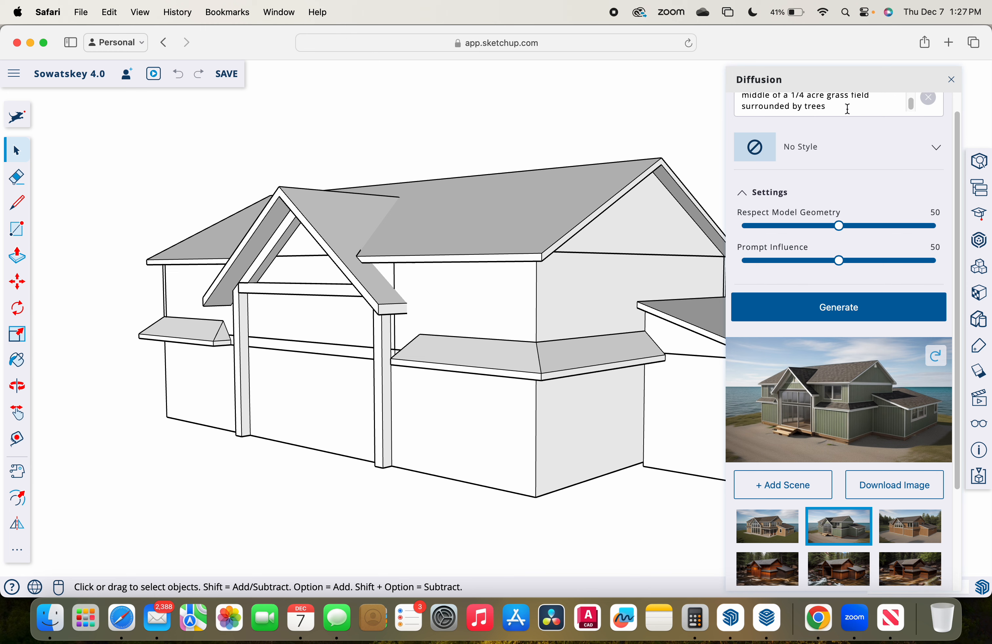
scroll(849, 109, up, 5)
scroll(848, 109, down, 1)
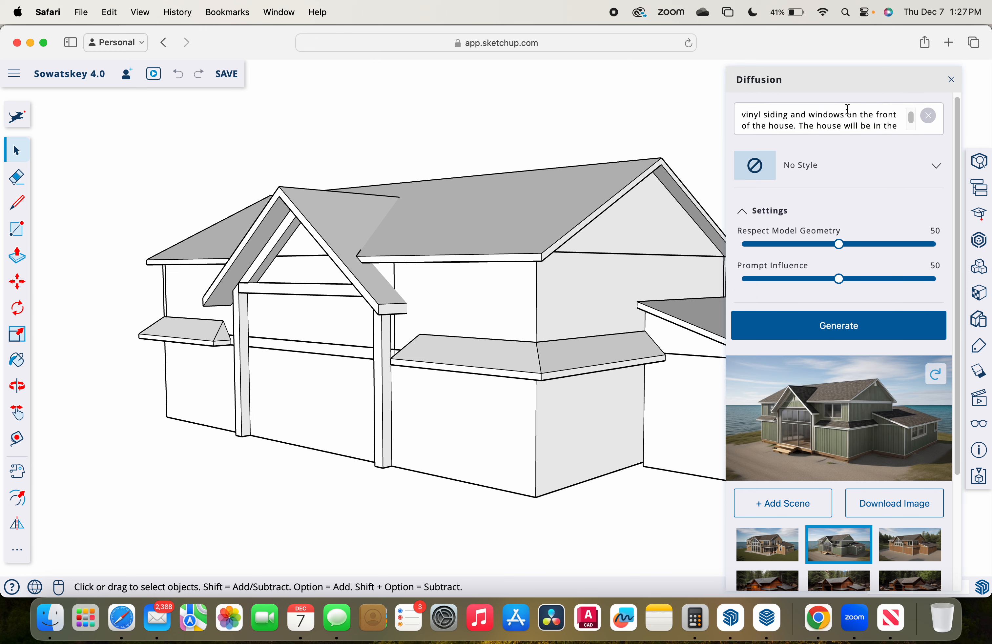
scroll(848, 110, up, 3)
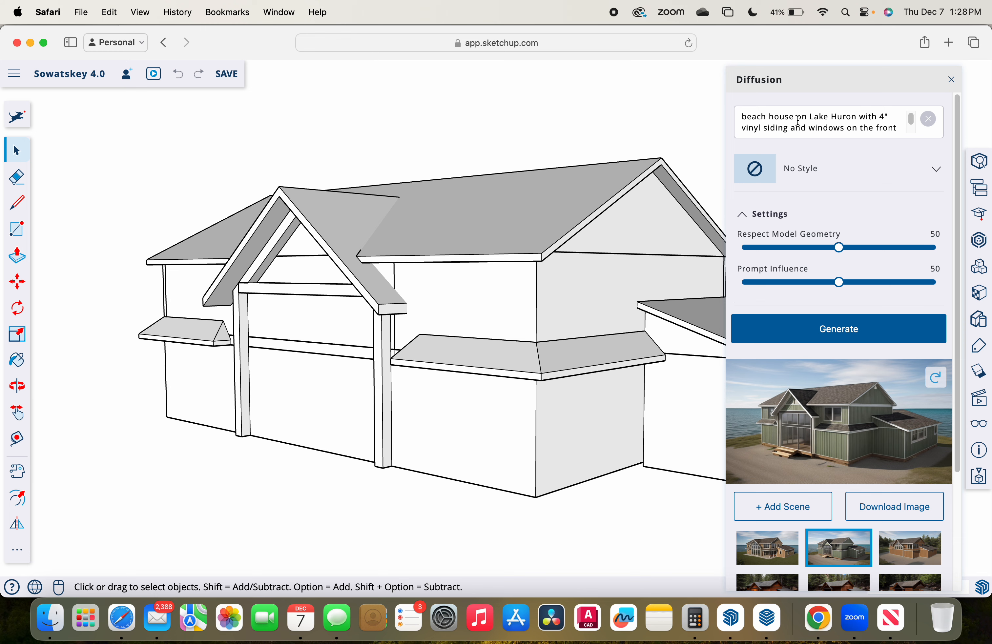
click(744, 129)
text(blue)
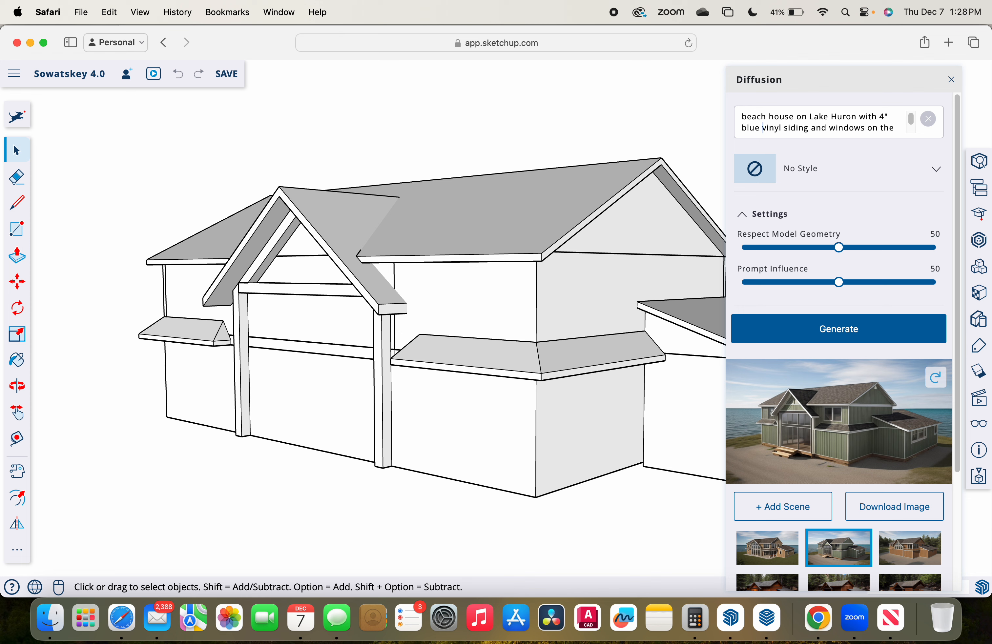
scroll(807, 129, down, 3)
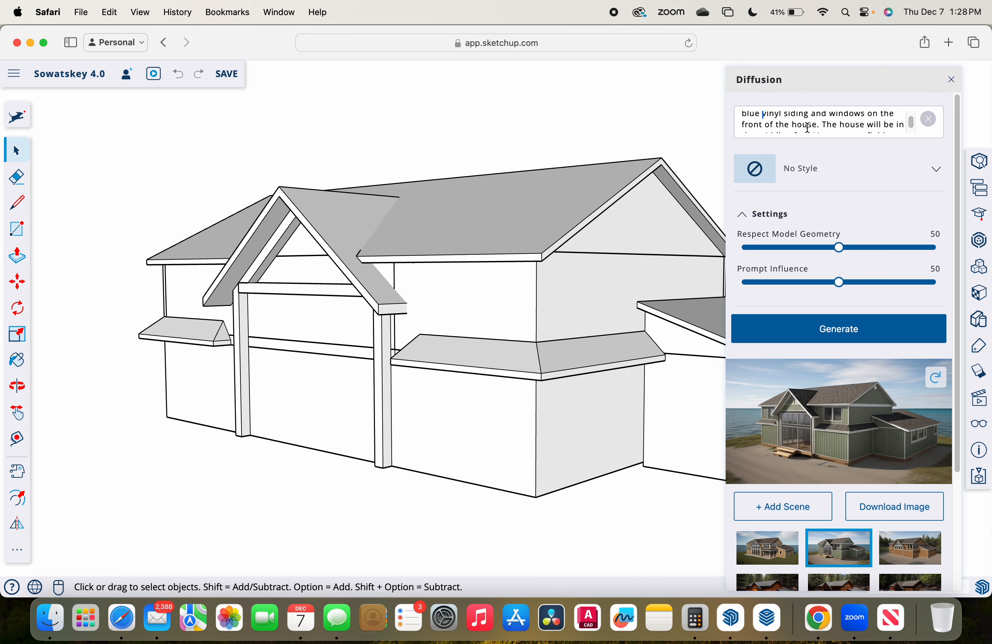
scroll(808, 127, down, 2)
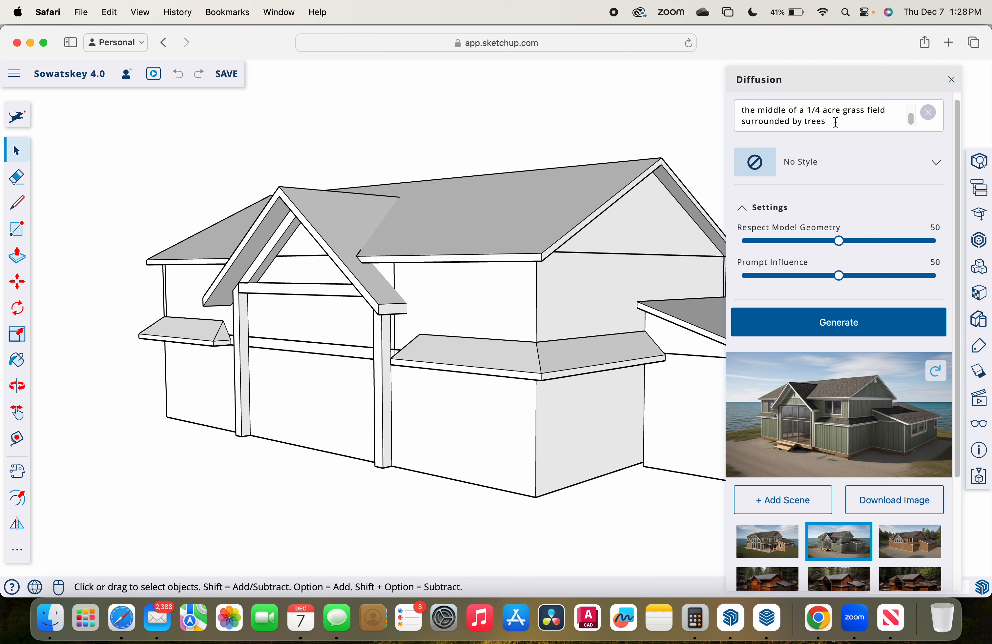
text(.)
Set Respect Model Geometry to 91 and generate new images from the revised prompt.
scroll(820, 448, down, 1)
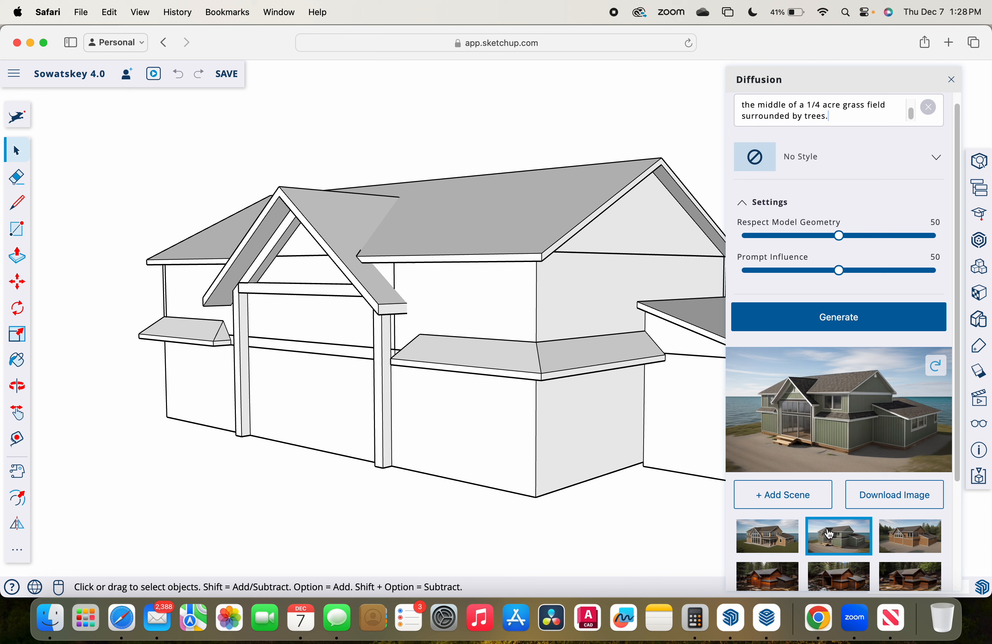
drag(932, 236, 917, 241)
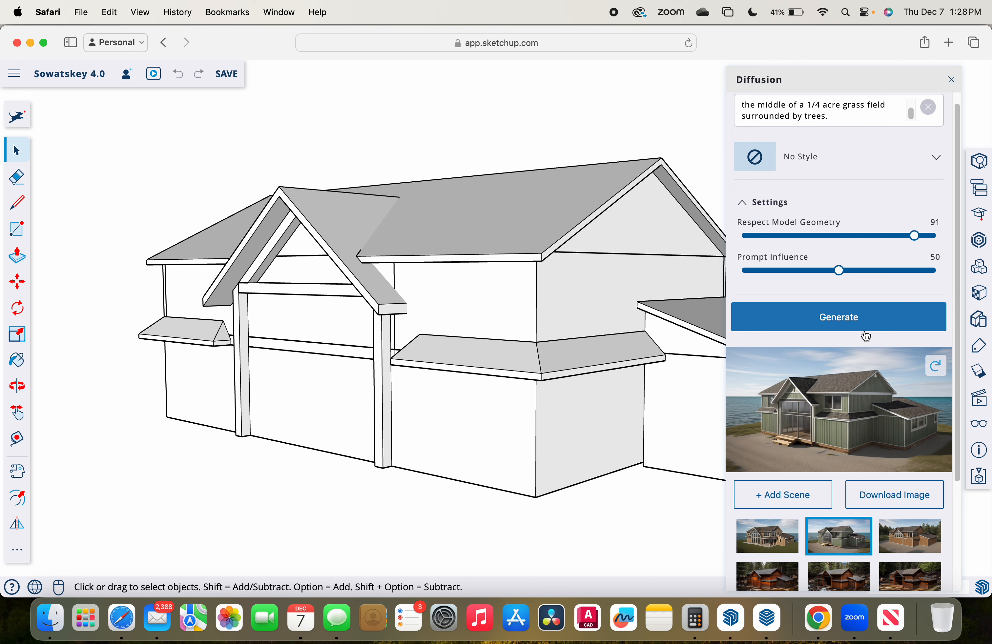
click(864, 321)
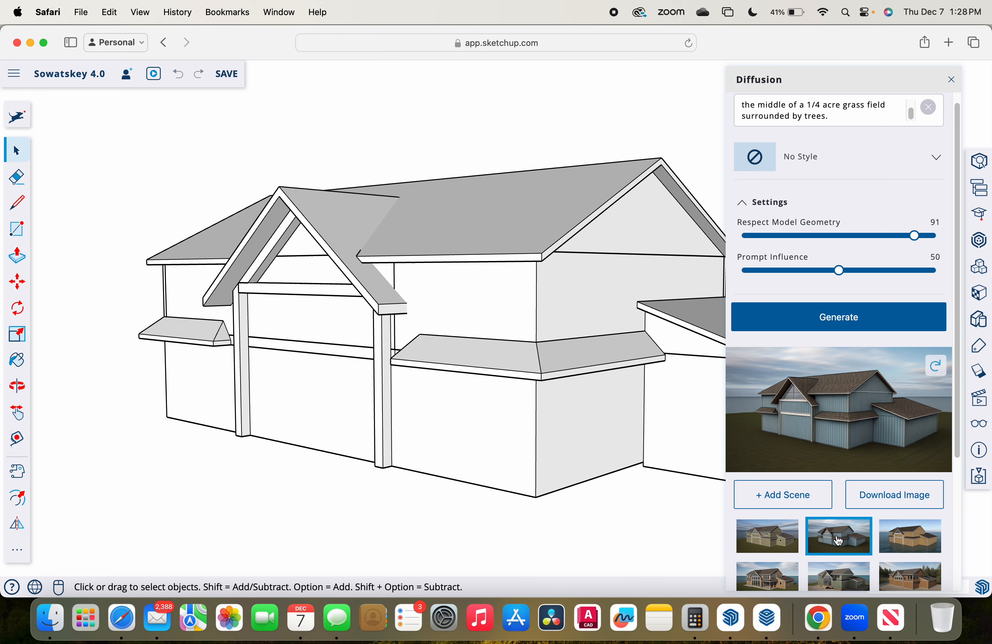
Download the second new image with blue siding, view the downloaded file at full size and close it.
click(869, 504)
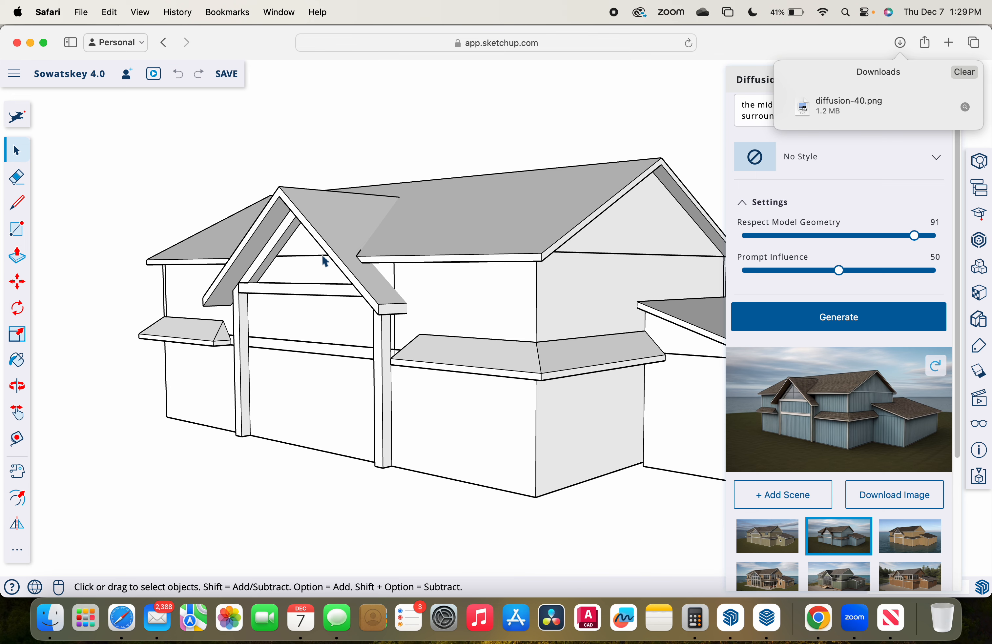
double_click(849, 107)
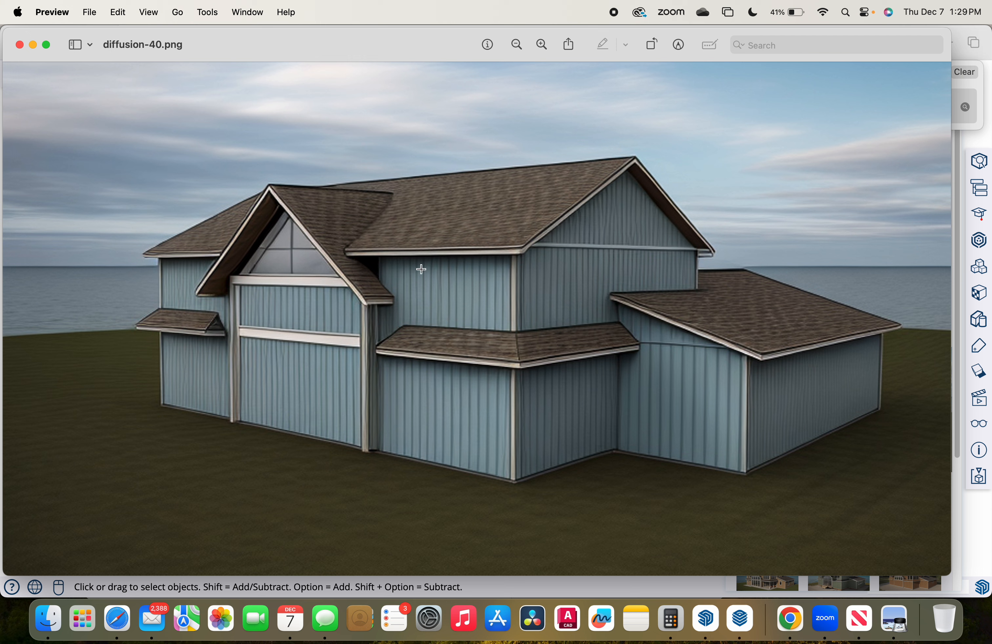
click(21, 43)
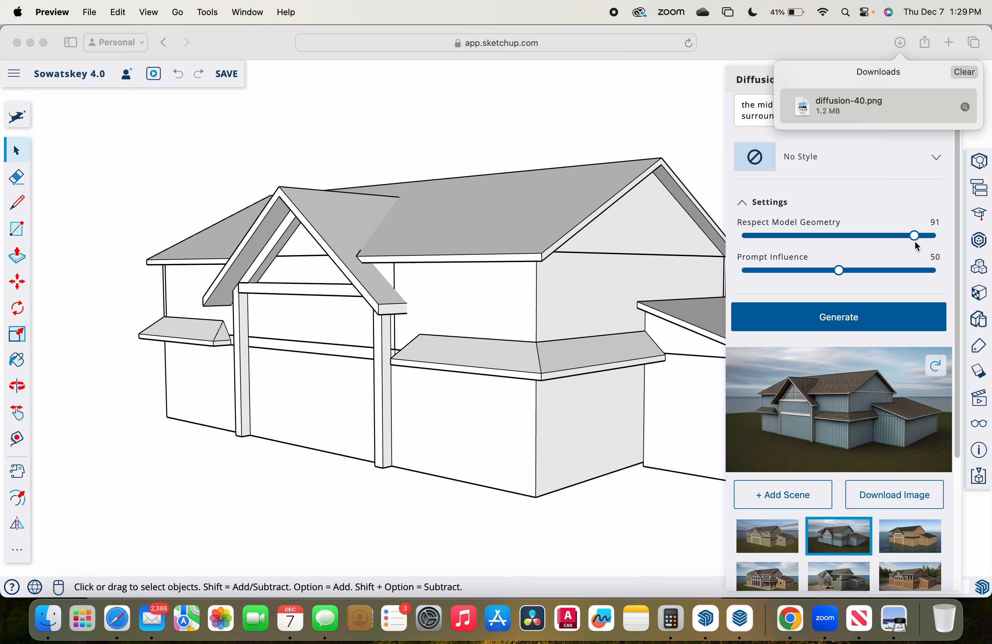
Set Respect Model Geometry to 46 and Prompt Influence to 96, and generate another set of images.
click(816, 237)
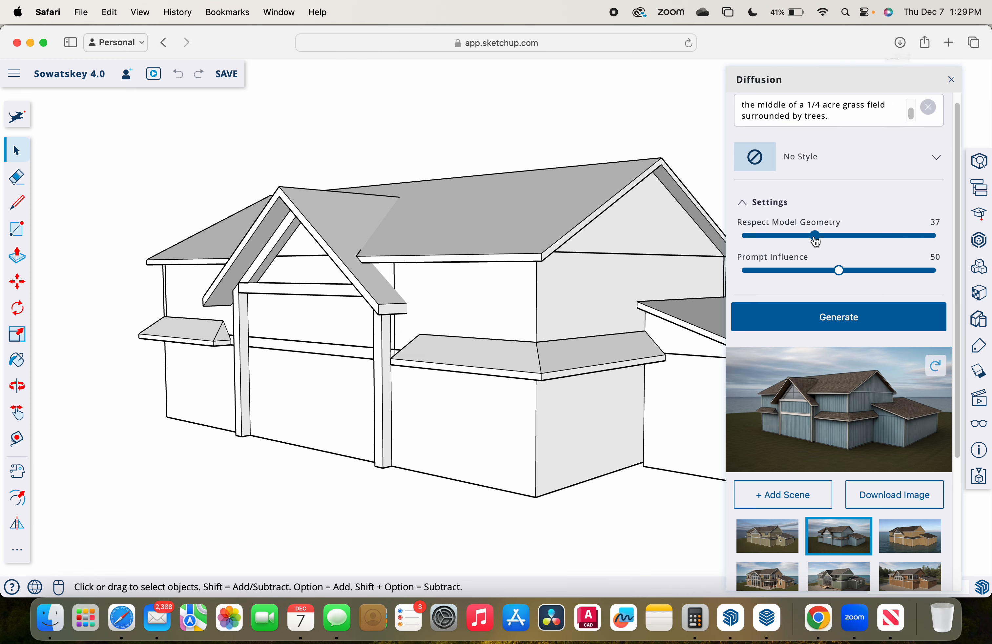
drag(816, 237, 824, 237)
click(831, 236)
drag(839, 271, 927, 272)
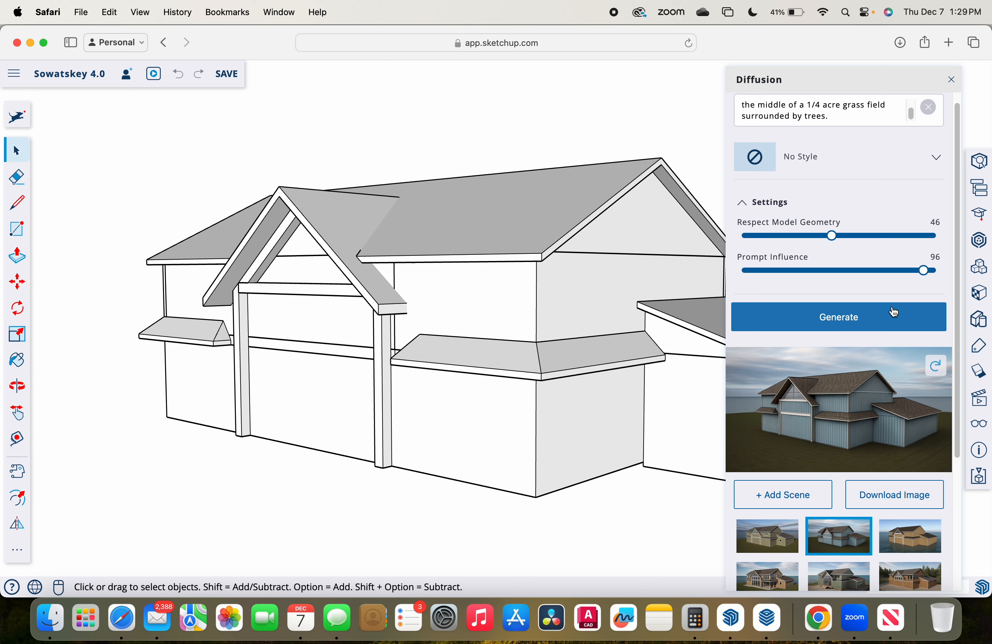
click(894, 312)
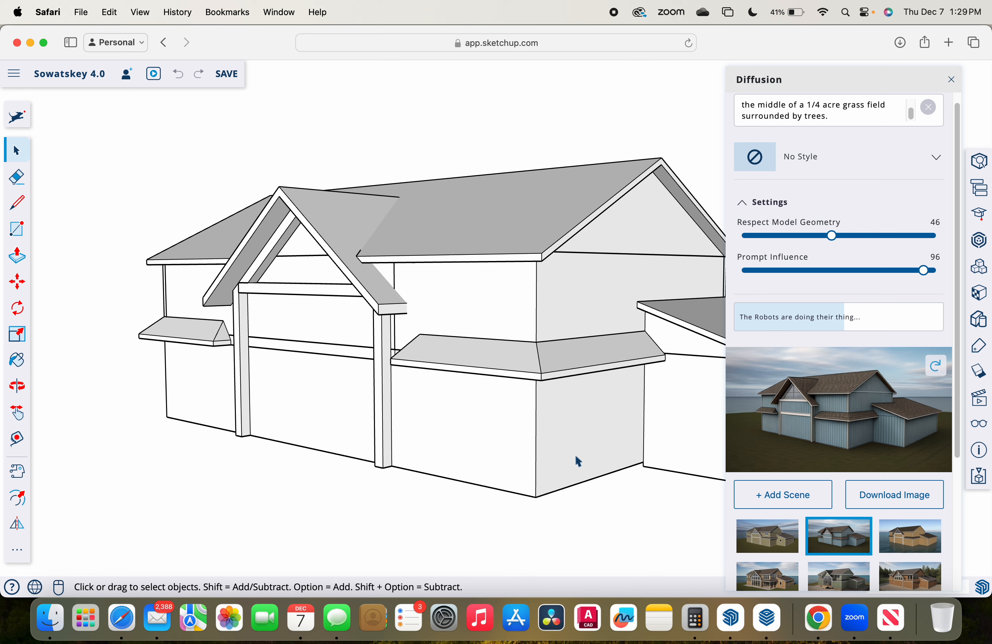
Download the second image of the newest set, the blue house on sand, view it at full size and close it.
scroll(785, 507, down, 5)
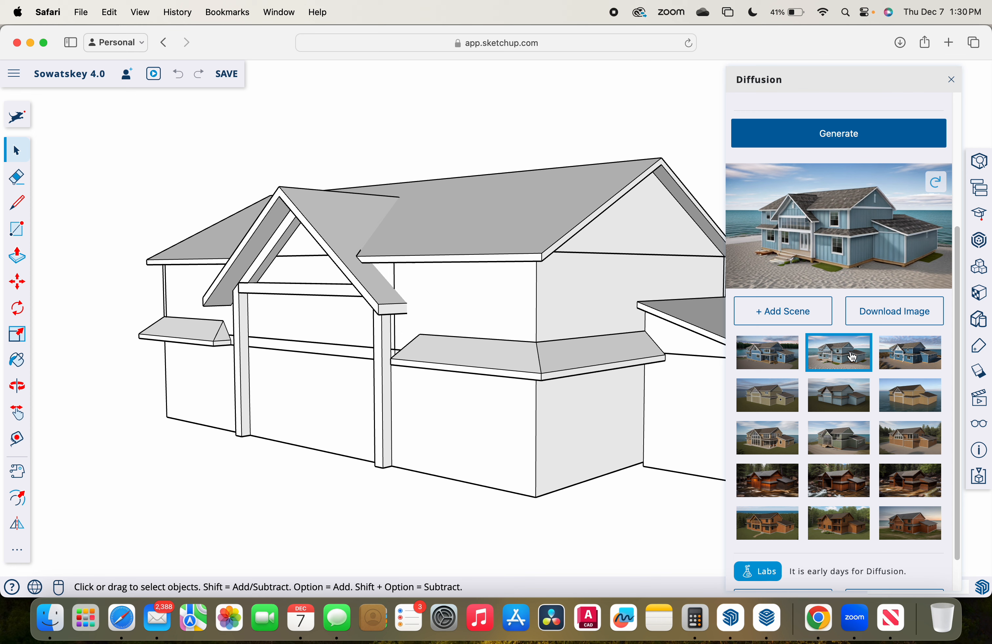
click(890, 312)
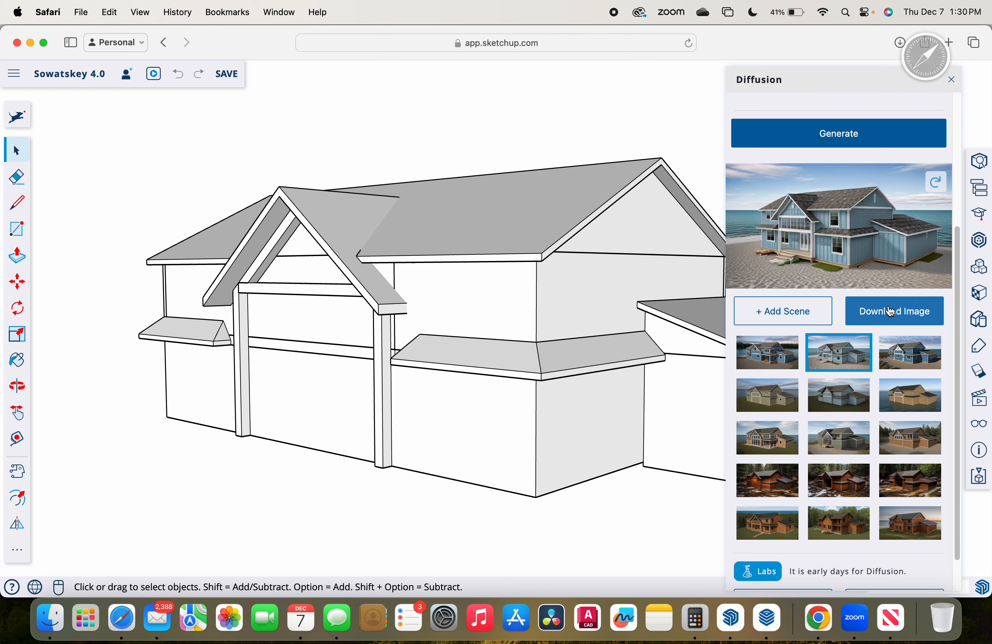
click(901, 42)
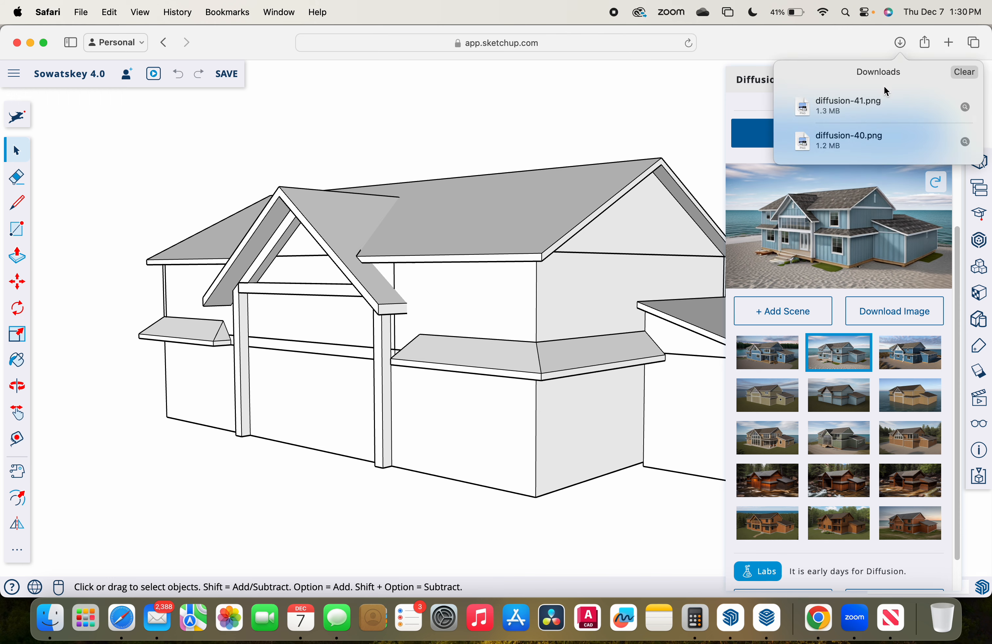
double_click(880, 108)
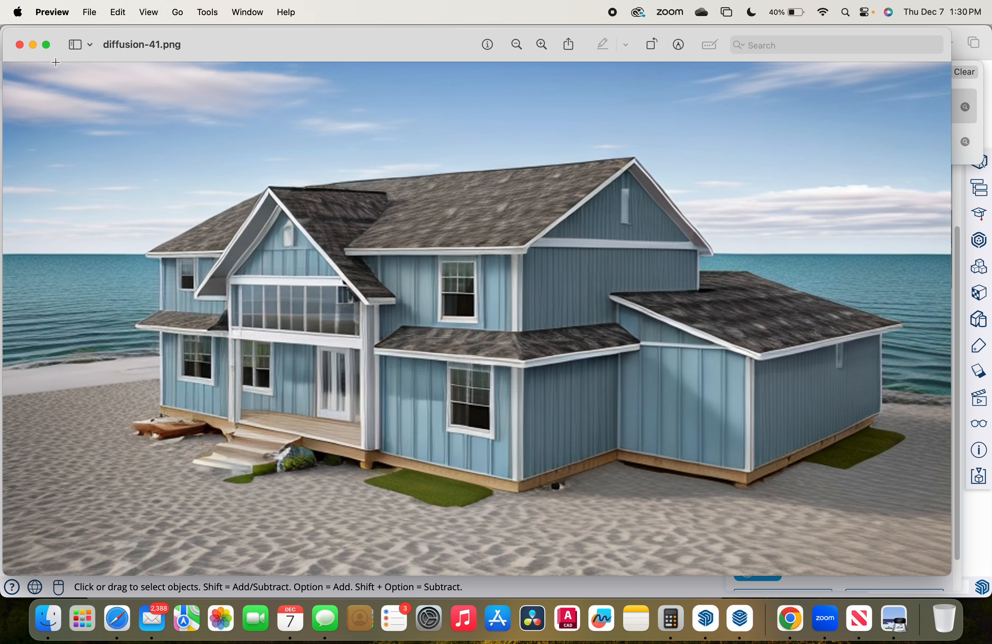
click(19, 44)
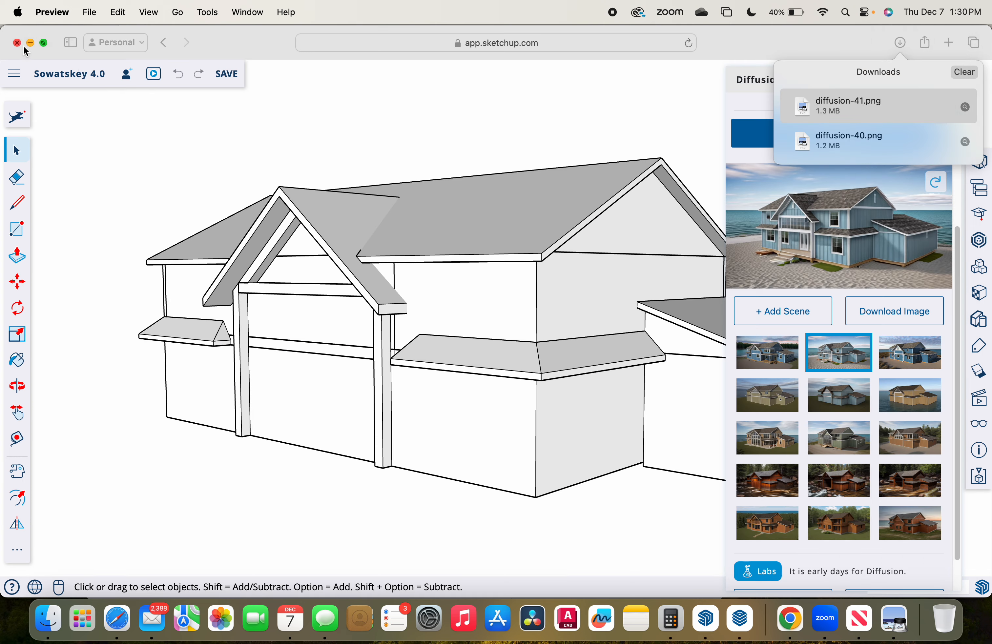
Select the first image of the newest set, download it and open the downloaded file at full size.
click(790, 365)
click(882, 315)
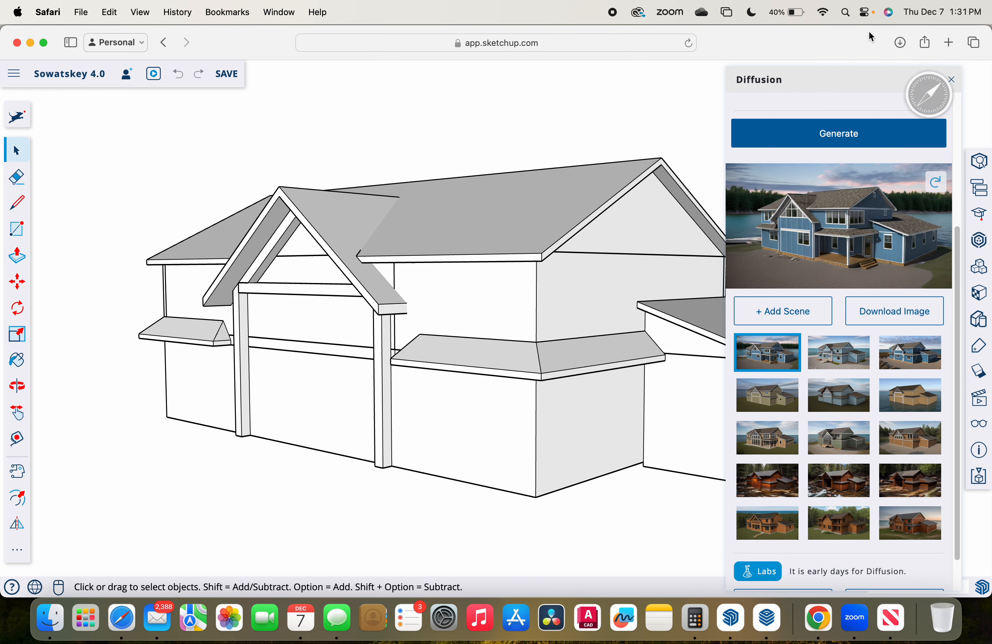
click(901, 42)
double_click(877, 103)
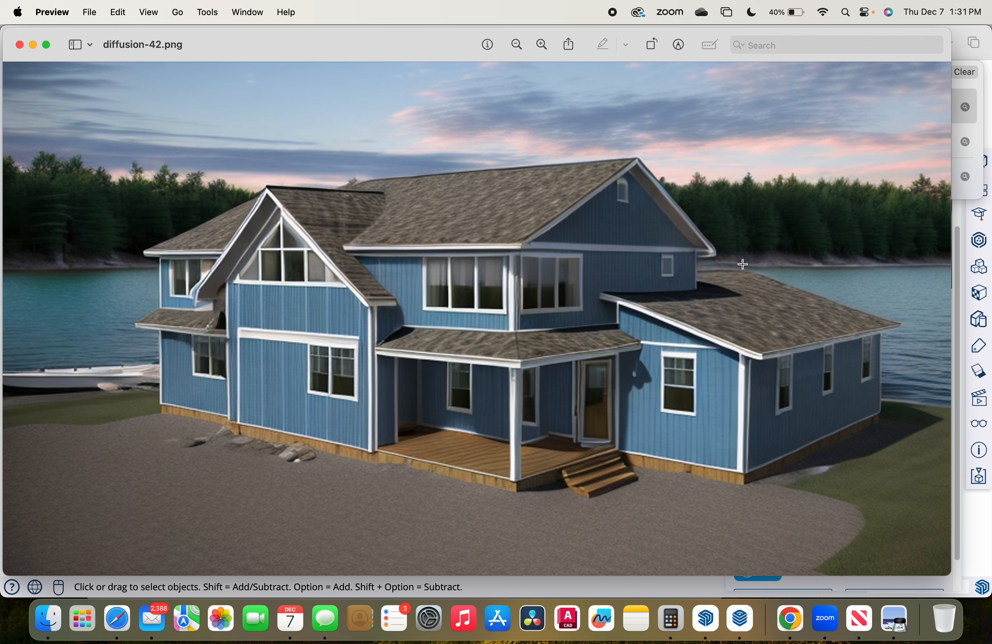
Close the full-size house image, dismiss the list of downloads and close Diffusion.
click(19, 45)
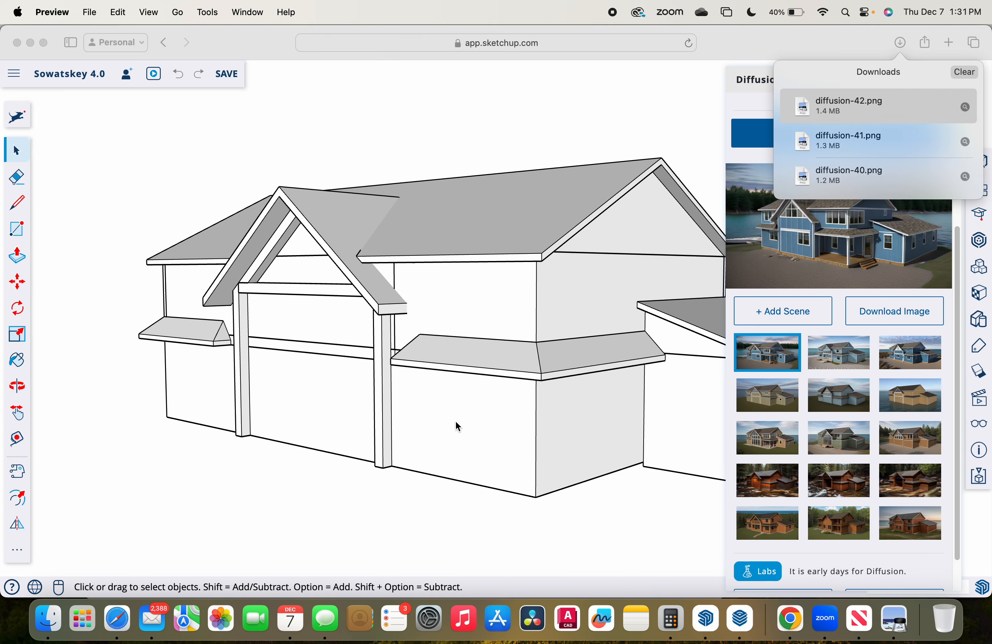
click(625, 144)
click(657, 98)
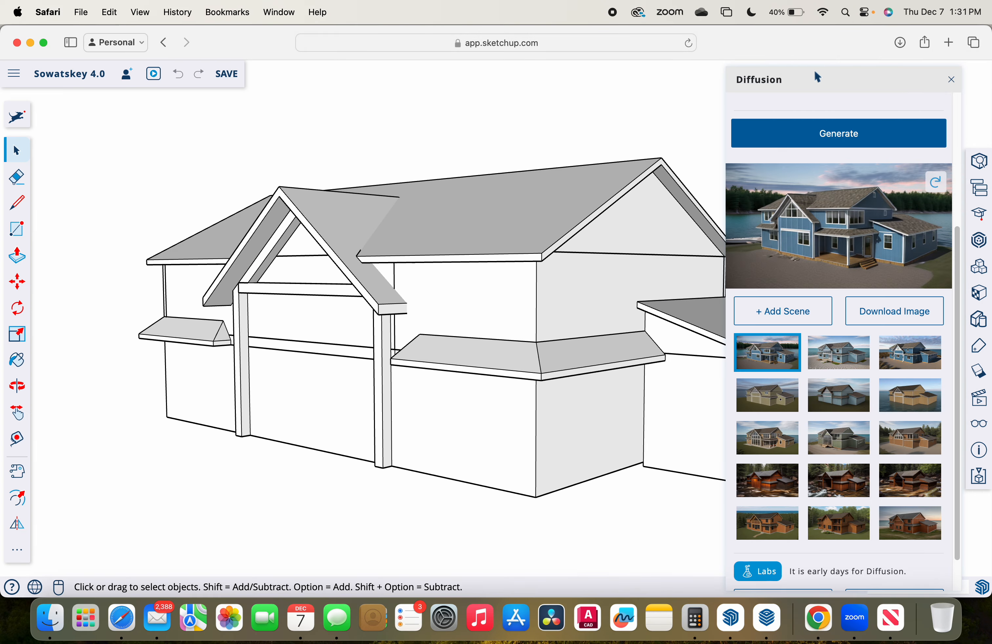
click(951, 79)
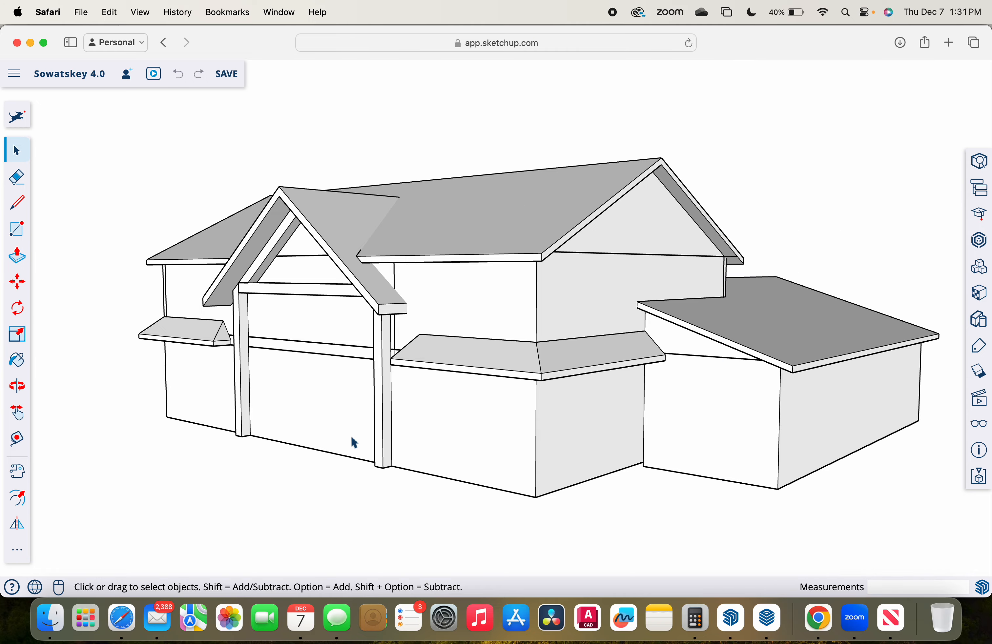
Bring the camera inside the house to frame the kitchen with island, refrigerator and stove, and reopen Diffusion.
mouse_move(344, 450)
middle_down()
mouse_move(361, 344)
mouse_move(416, 377)
mouse_move(404, 475)
mouse_move(445, 412)
mouse_move(450, 434)
mouse_move(438, 442)
mouse_move(491, 401)
mouse_move(469, 410)
mouse_move(496, 403)
mouse_move(492, 394)
middle_up()
scroll(382, 410, up, 10)
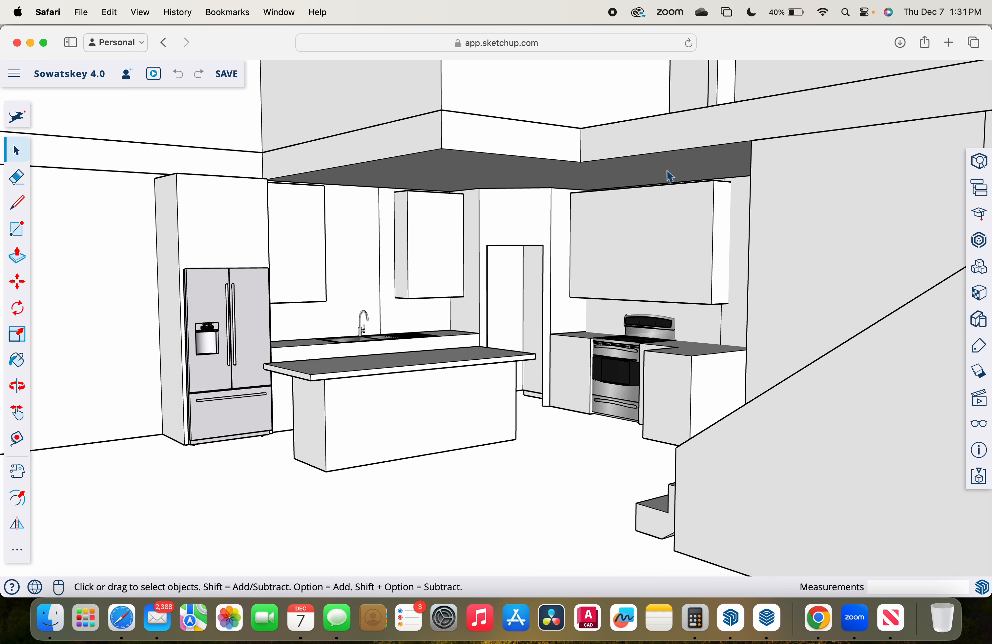
middle_drag(440, 298, 471, 307)
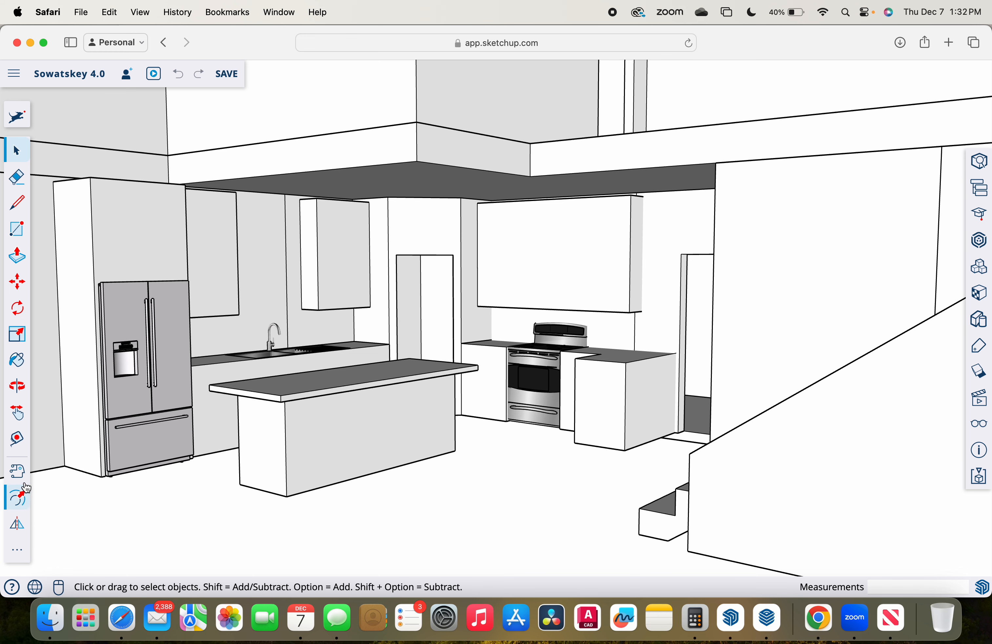
click(18, 473)
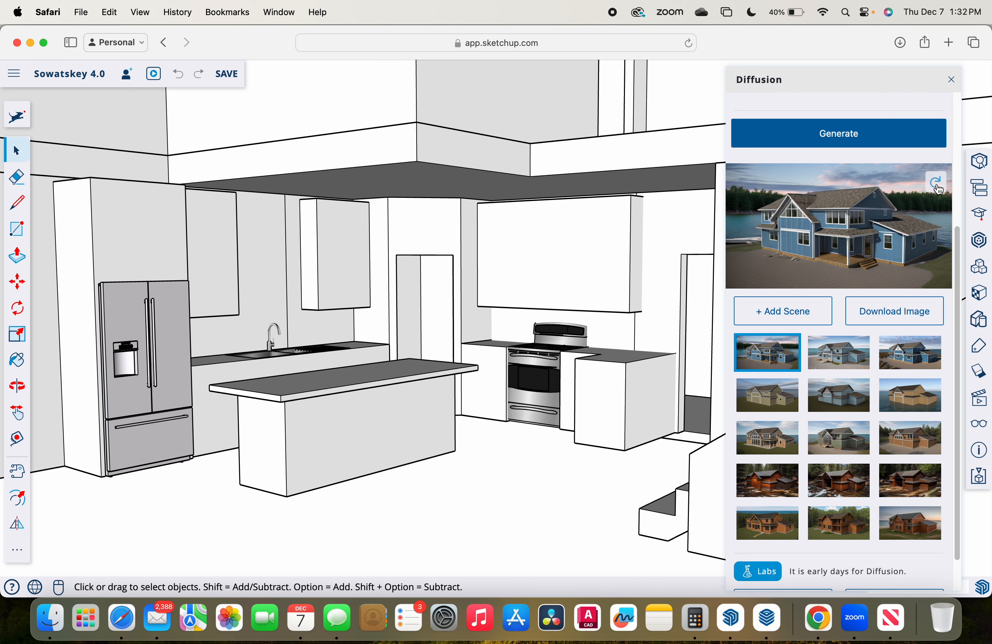
Refresh the Diffusion source image with the current kitchen view and set Prompt Influence to 47.
click(938, 184)
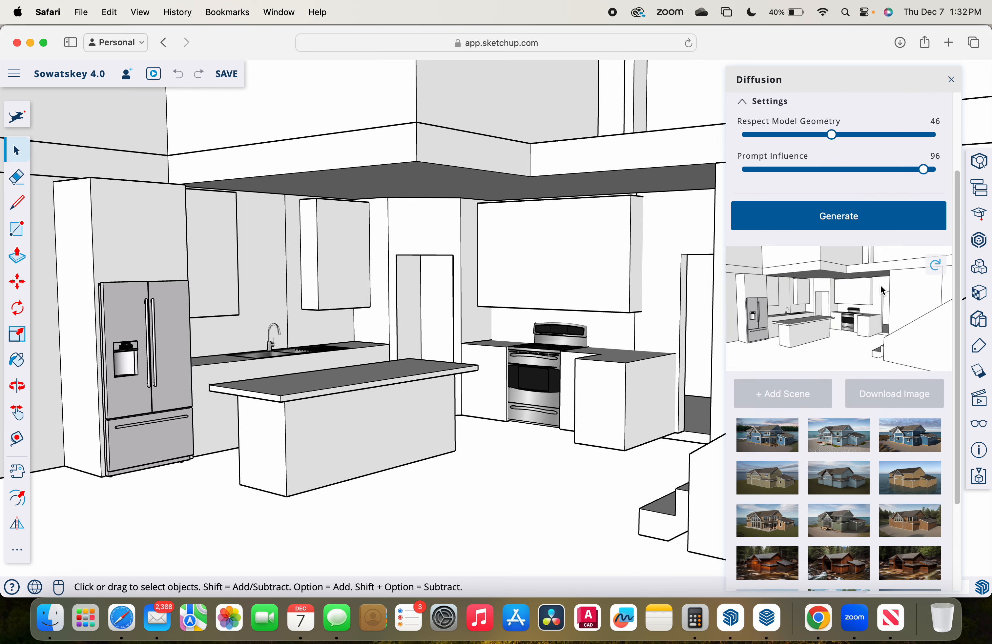
scroll(881, 291, up, 3)
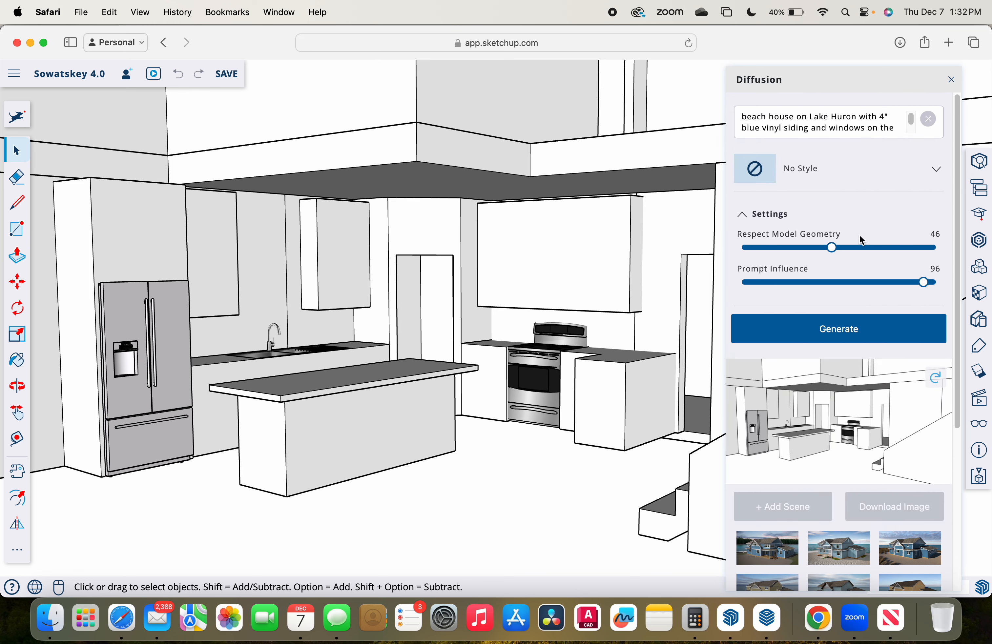
click(834, 282)
Generate images from the prompt "inside of the house with light coming in over the viewers left shoulder from windows that face a lake".
double_click(855, 126)
triple_click(855, 126)
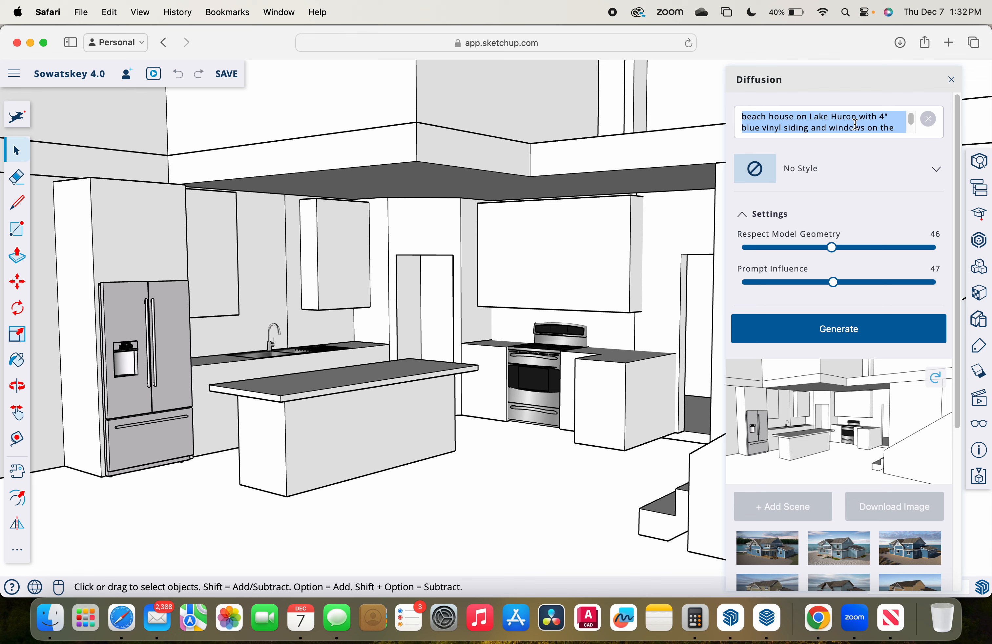
text(in)
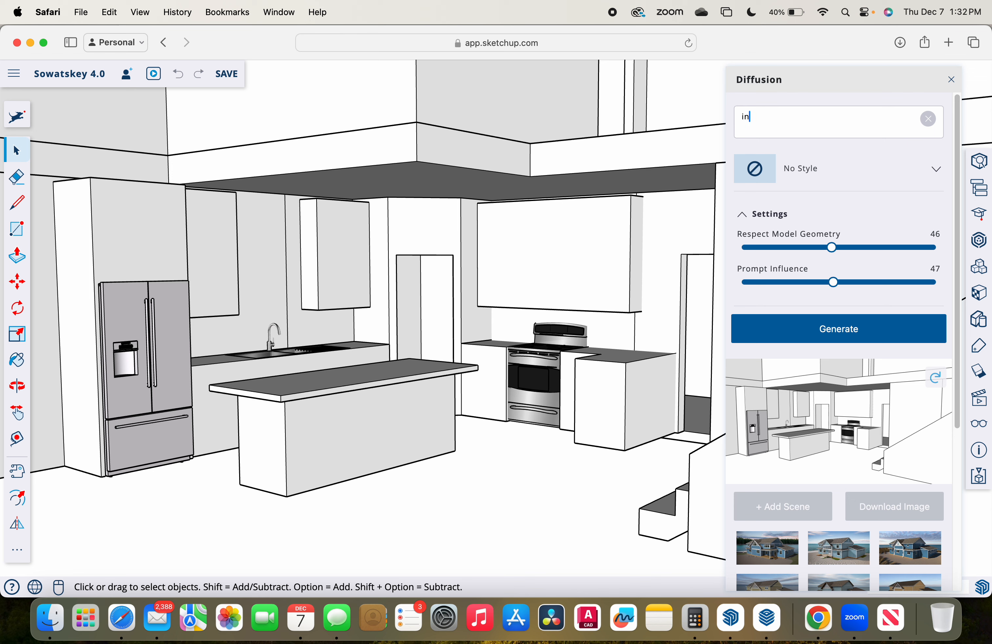
text(side of the house with light comin)
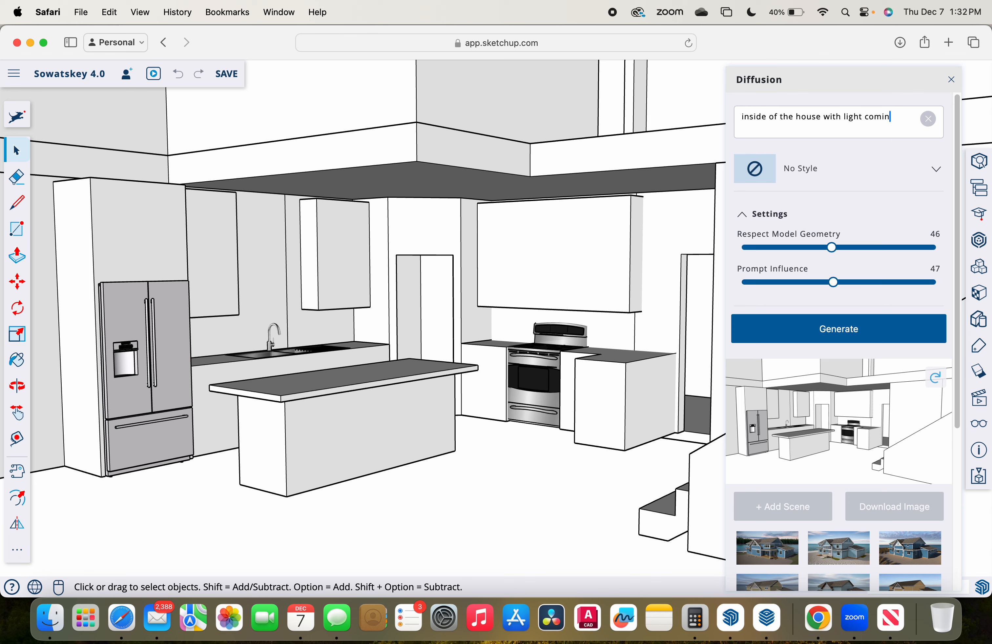
text(g in over my)
key(BackSpace)
key(BackSpace)
key(BackSpace)
text(the viewers left shoulder fro)
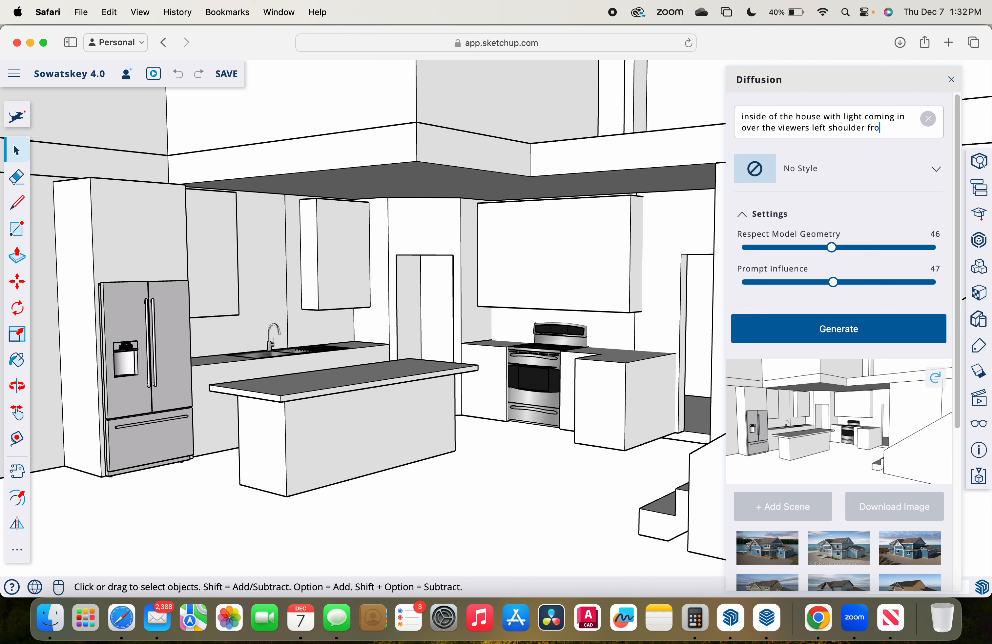
text(m windows that face a)
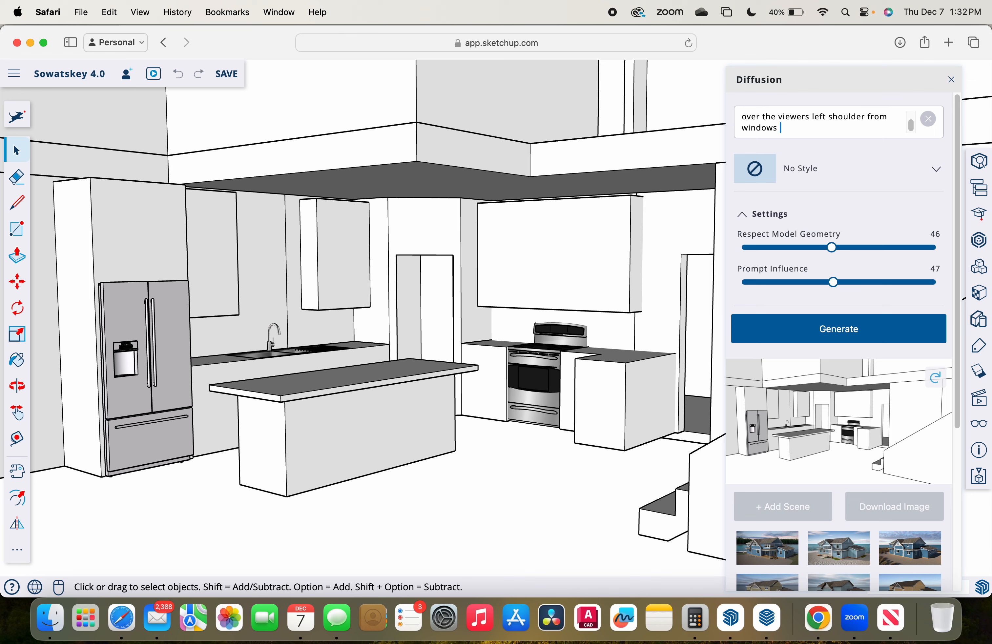
text( lake)
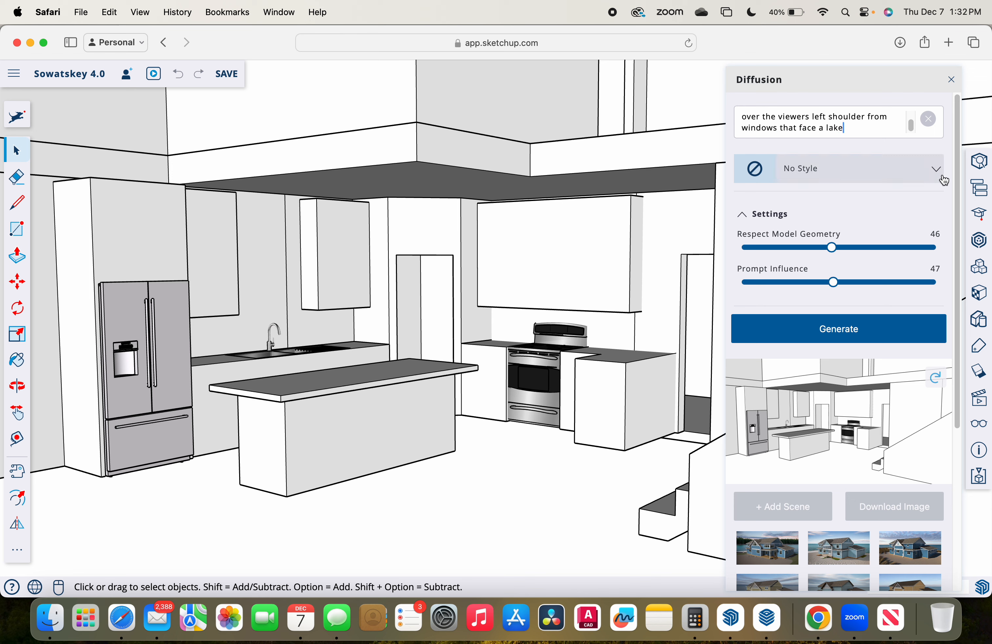
click(904, 329)
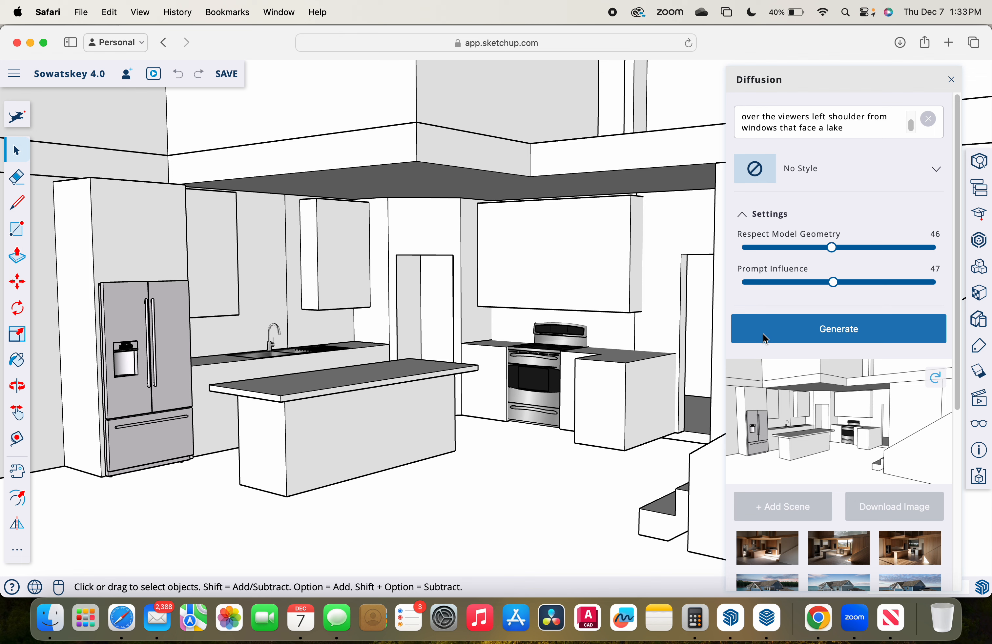
Download the first generated kitchen image, view the downloaded file at full size and close it.
click(766, 547)
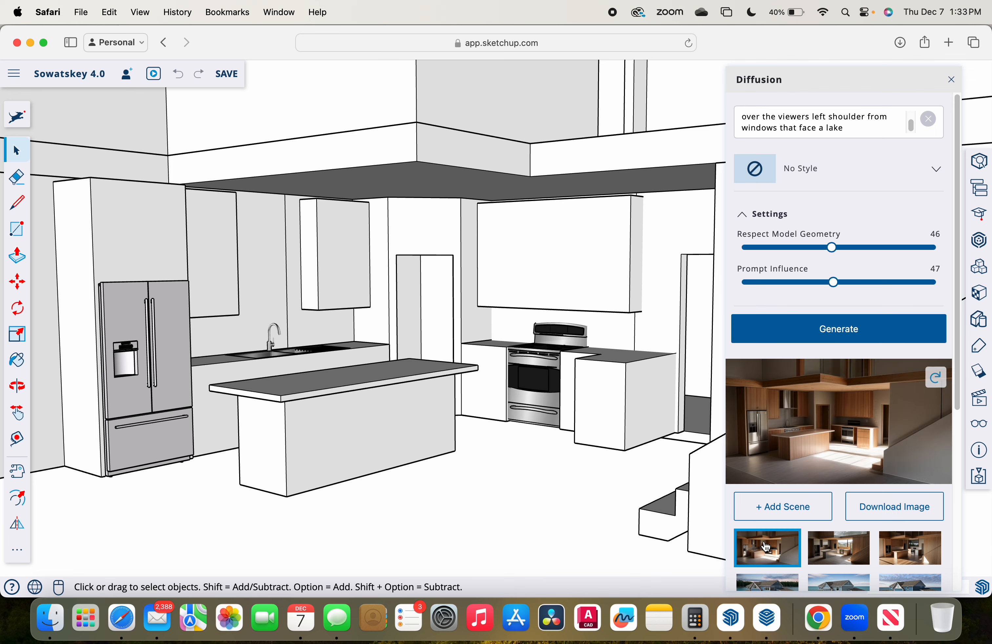
click(884, 506)
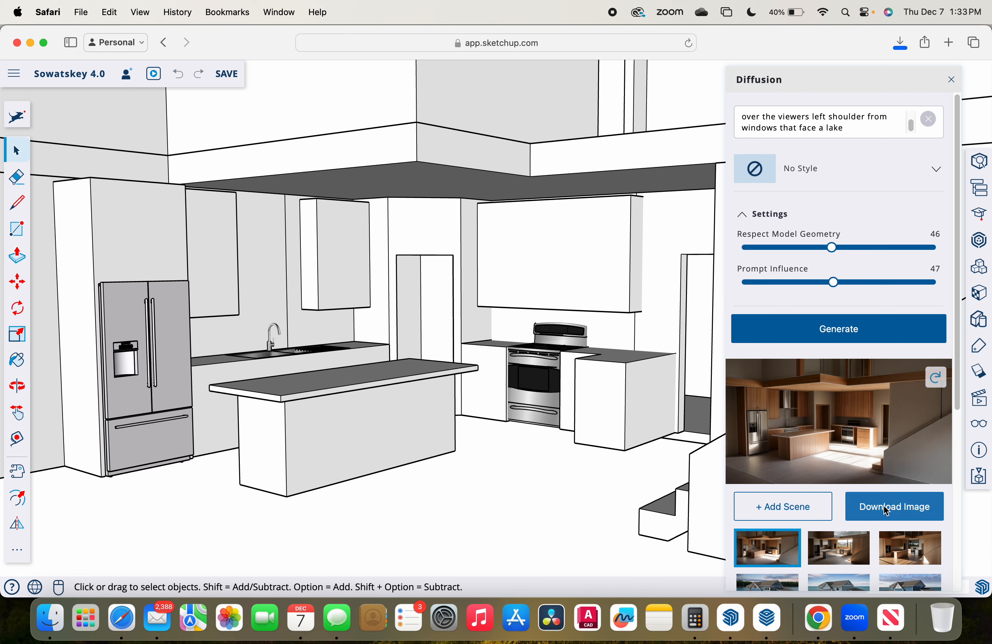
click(900, 42)
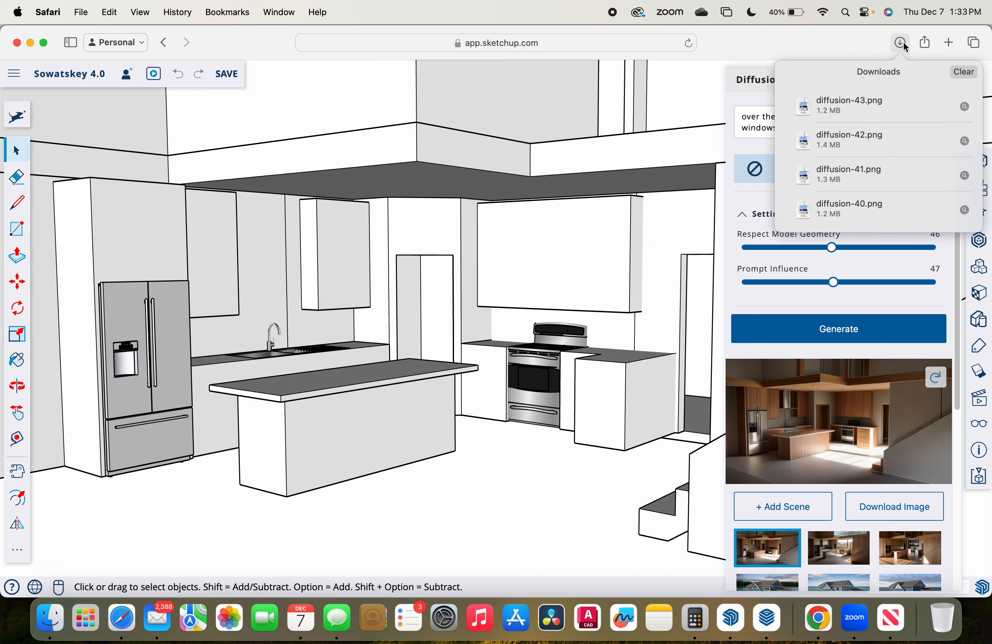
double_click(886, 109)
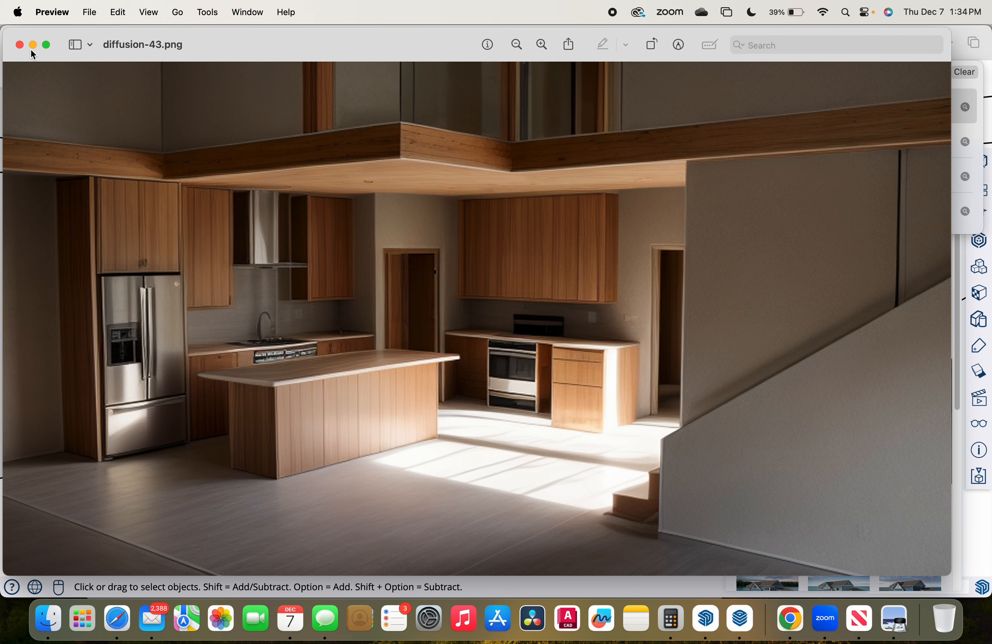
click(19, 44)
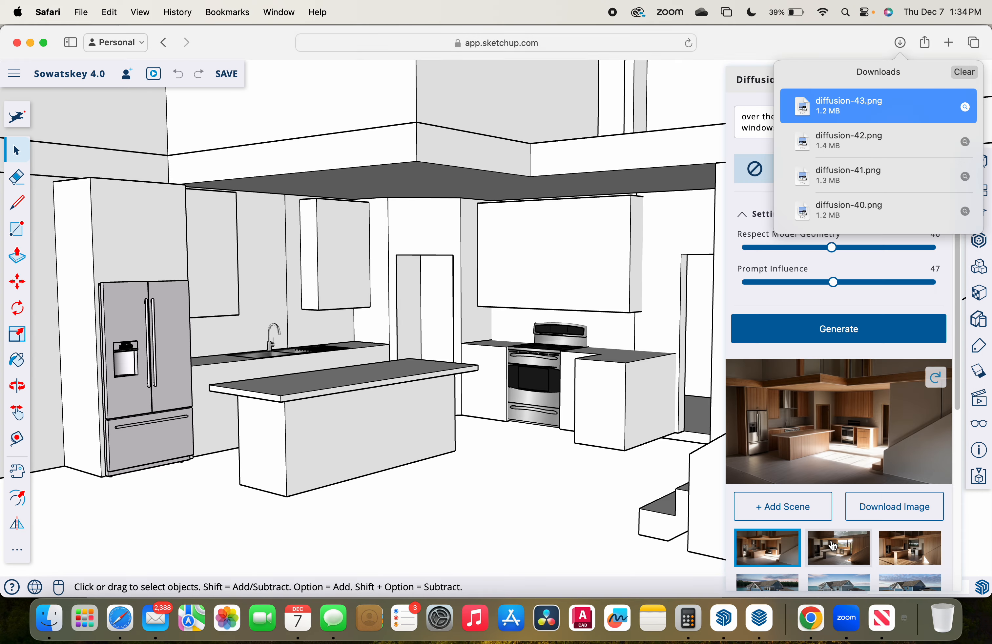
Download the second kitchen image with the large windows, view it at full size and close it.
click(834, 546)
click(868, 518)
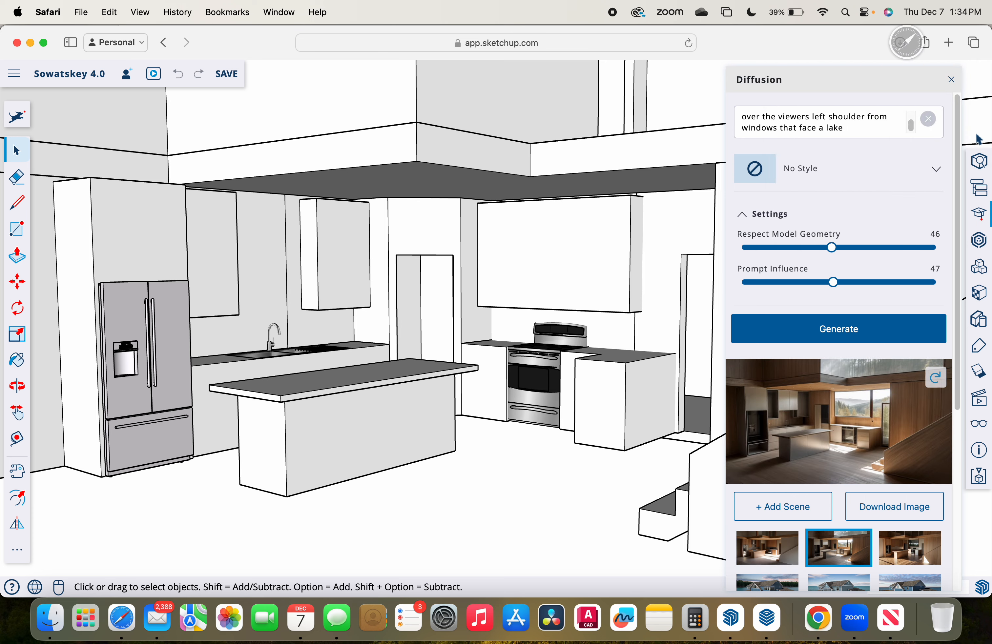
click(902, 45)
double_click(892, 102)
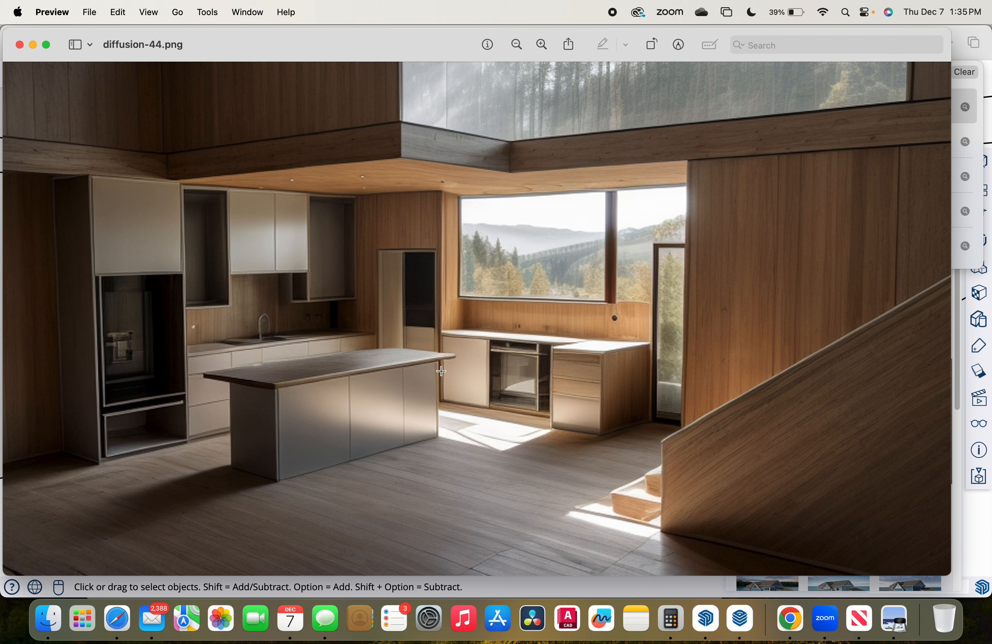
click(19, 44)
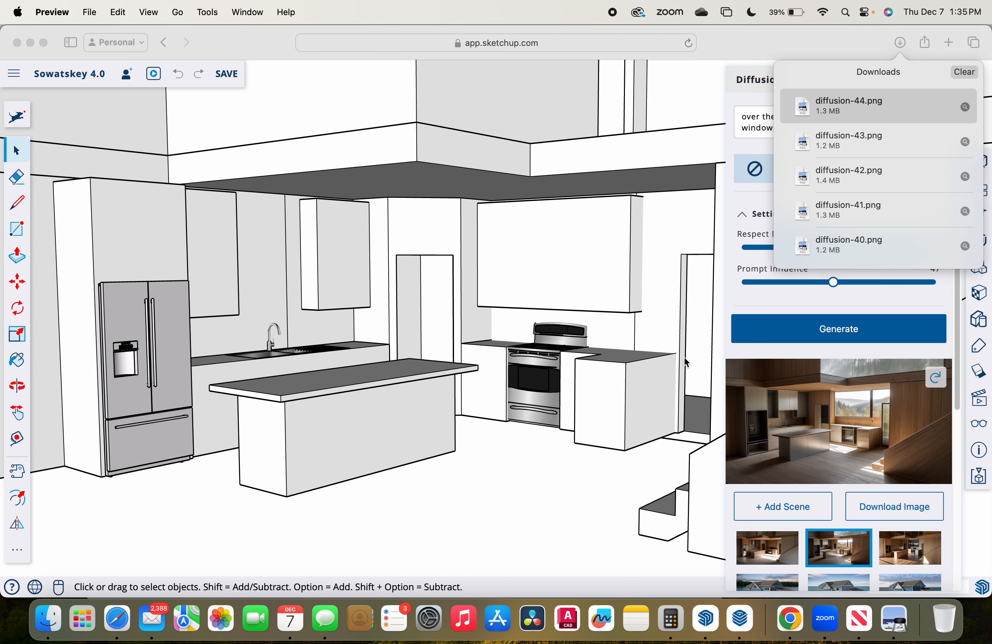
Select the third kitchen image, download it and open the downloaded file at full size.
click(893, 555)
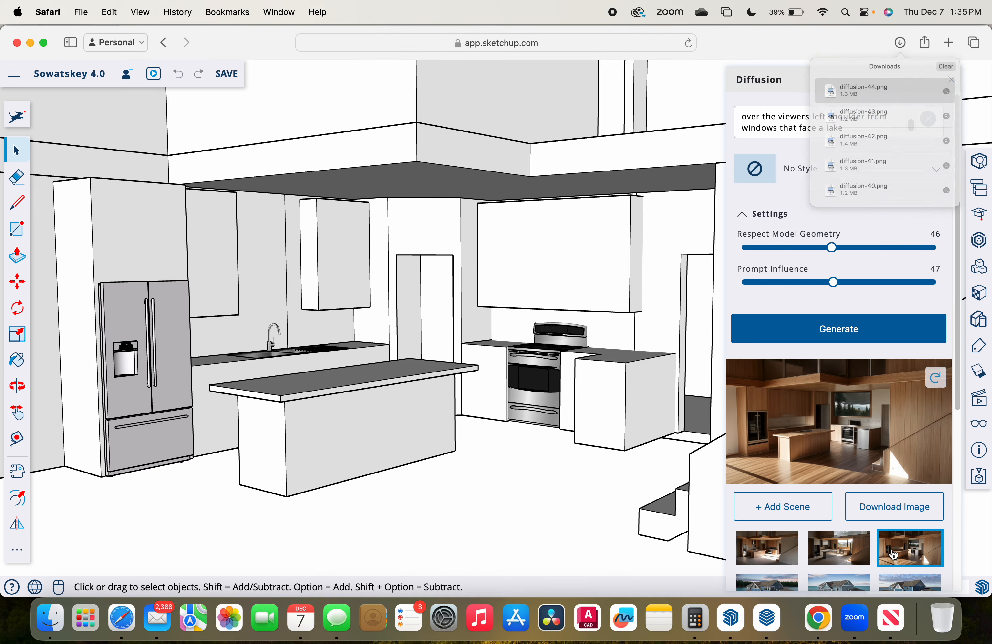
click(903, 519)
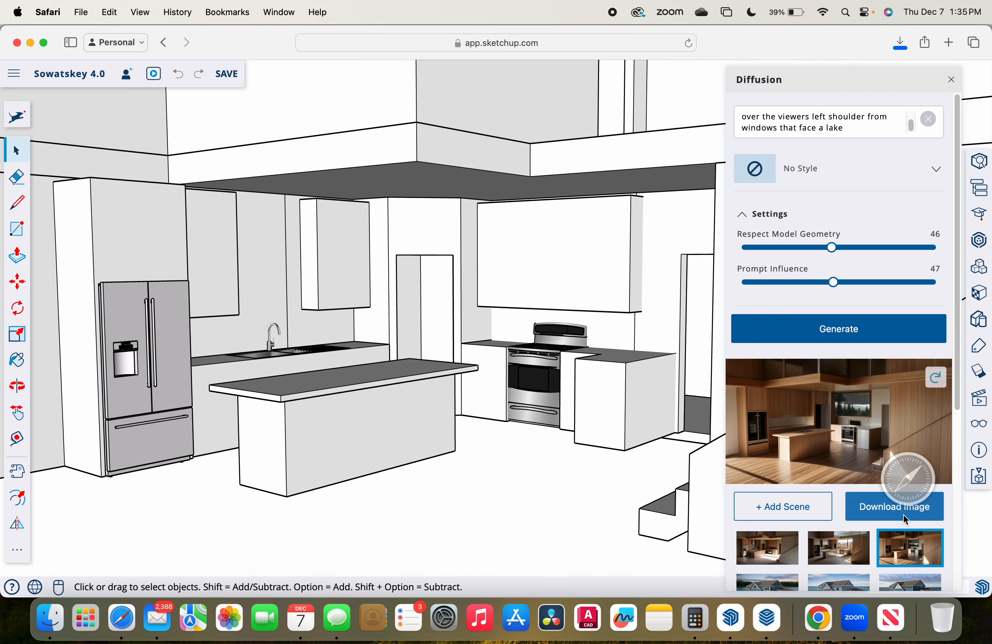
click(901, 42)
double_click(881, 109)
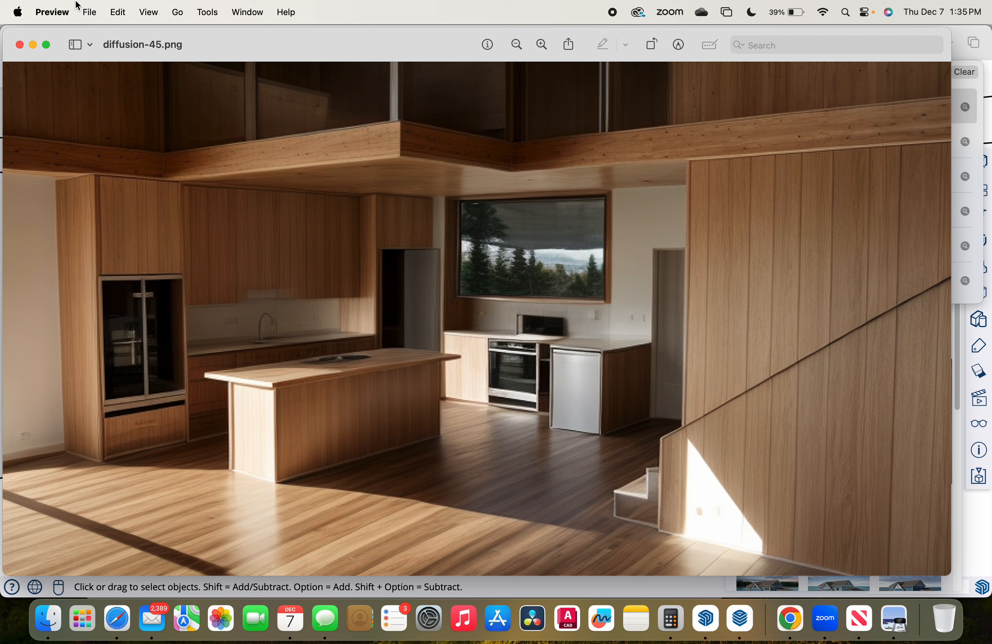
Close the full-size kitchen image and clear the list of downloads.
click(20, 44)
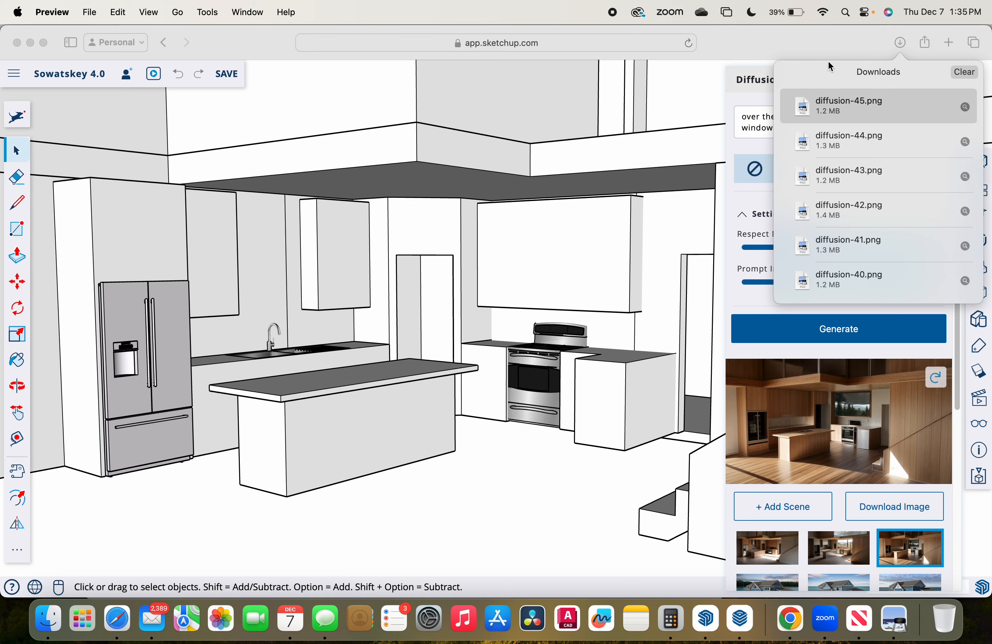
click(951, 72)
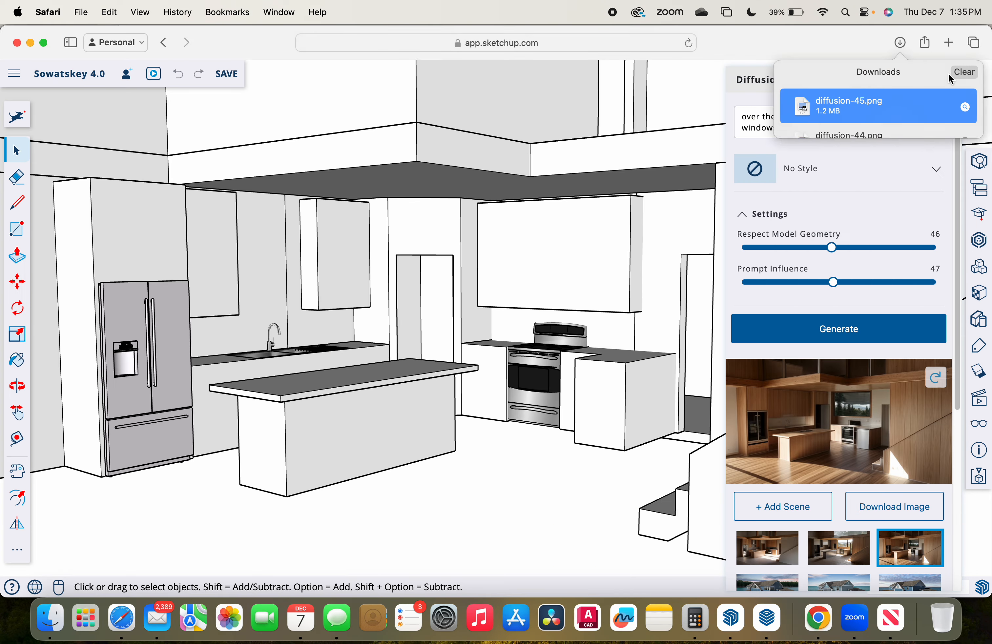
click(862, 132)
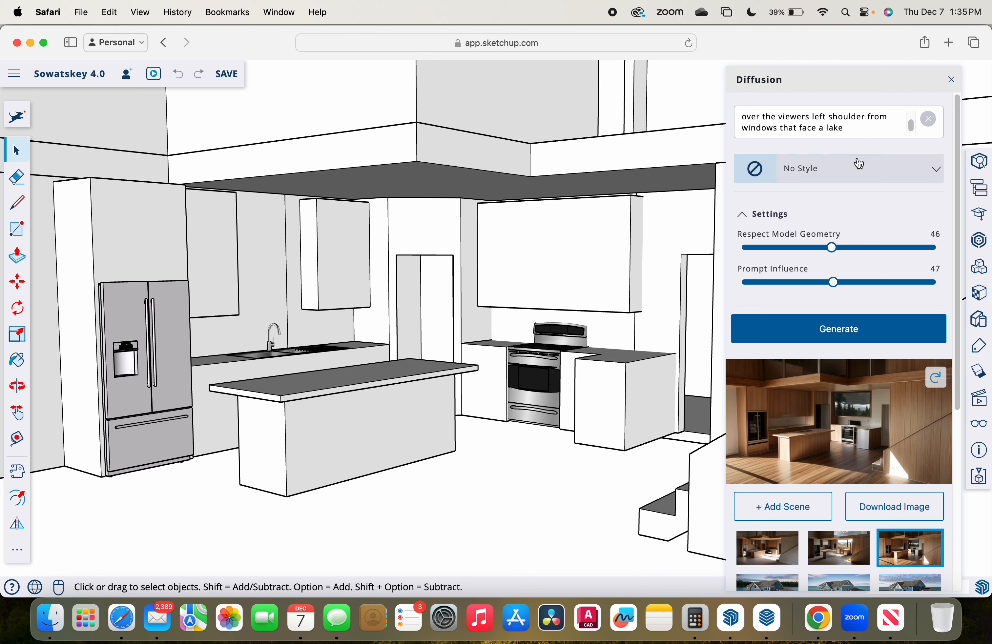
Change the prompt's ending to "from windows on the left out of frame. The style is country traditional. Wood floors and light grey walls".
drag(855, 127, 816, 116)
key(BackSpace)
key(BackSpace)
key(BackSpace)
key(BackSpace)
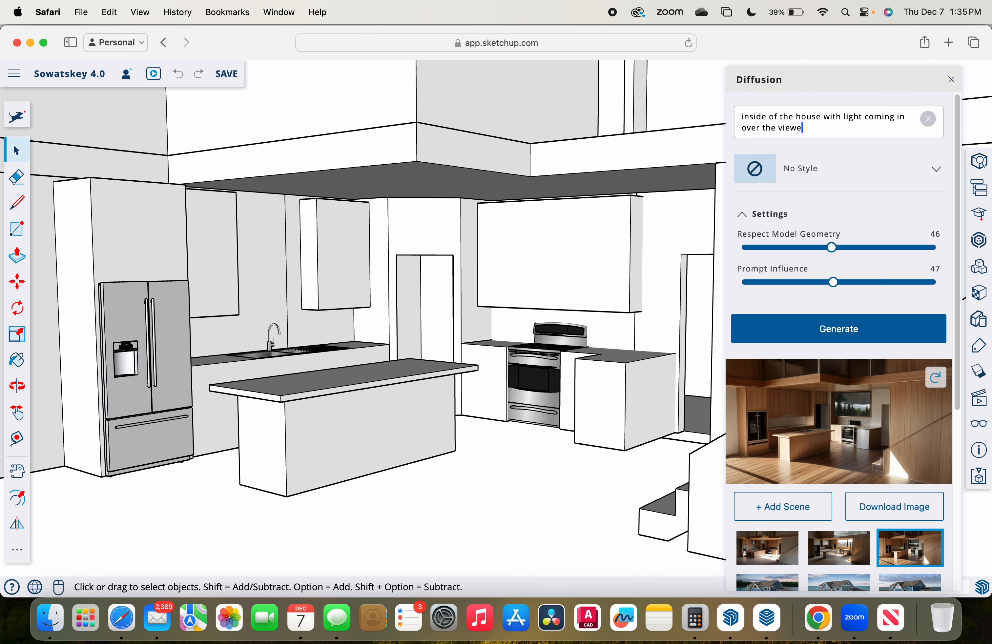
key(BackSpace)
key(BackSpace)
key(BackSpace)
key(BackSpace)
key(BackSpace)
key(BackSpace)
key(BackSpace)
key(BackSpace)
key(BackSpace)
key(BackSpace)
key(BackSpace)
key(BackSpace)
key(BackSpace)
key(BackSpace)
text(from windows on the left ou)
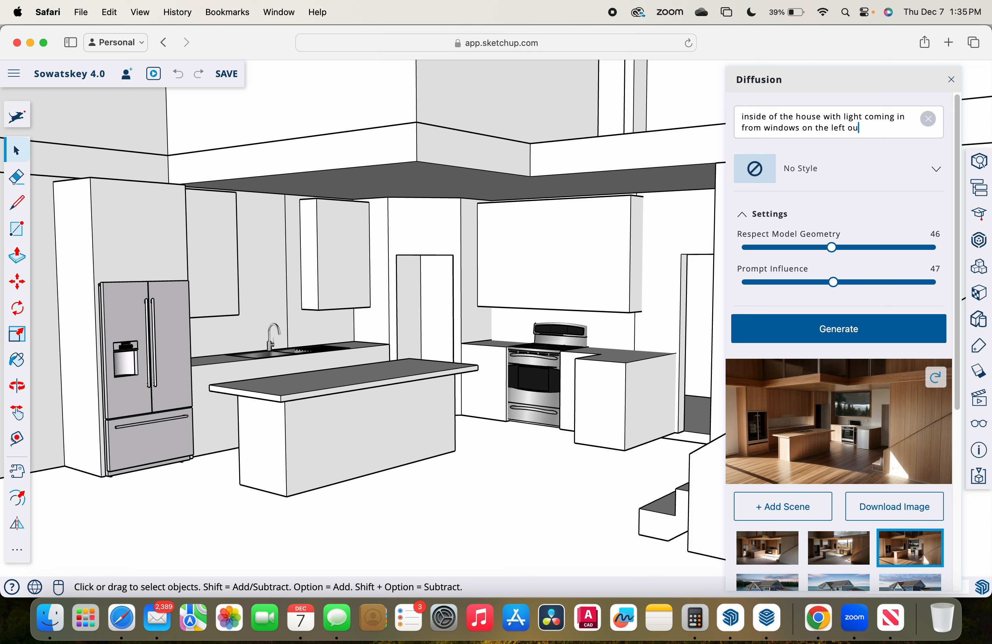
text(t of frame. The s)
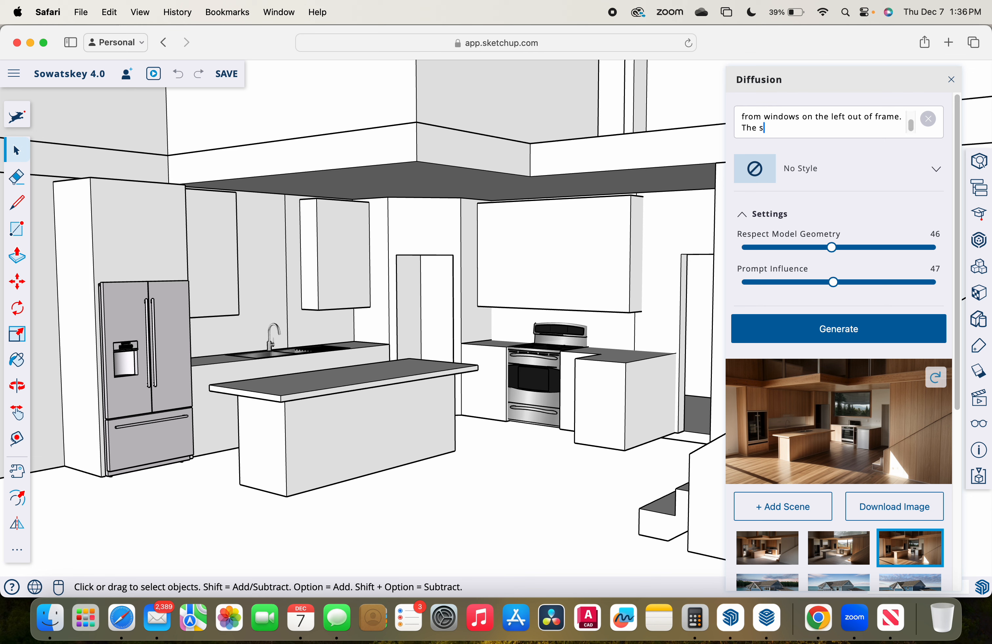
text(tyle is country traditional. Wood floo)
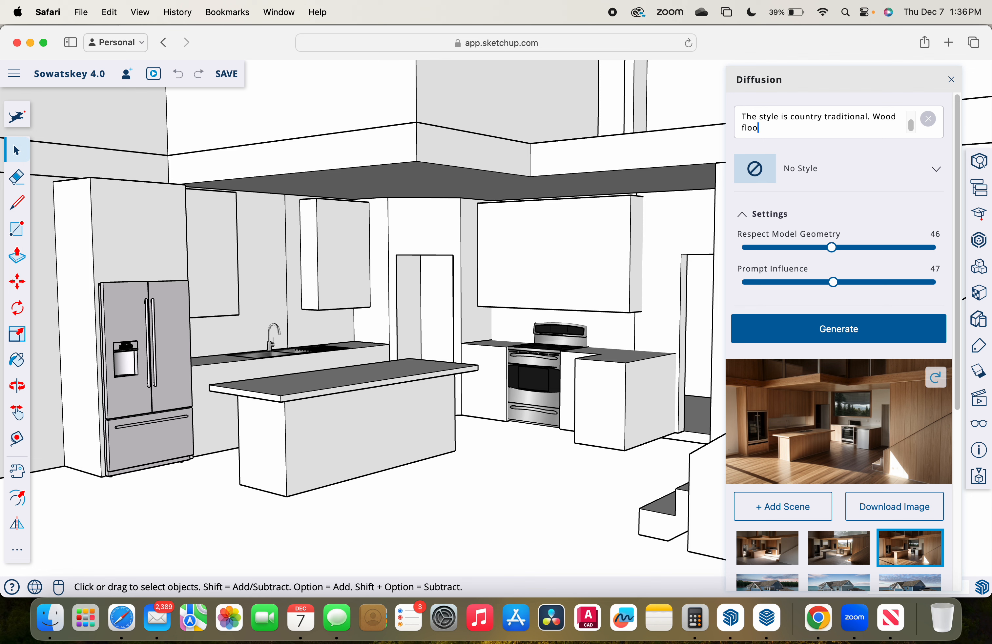
text(rs and light grey walls)
Generate another set of kitchen images from the revised prompt and preview the second image of the set.
click(861, 321)
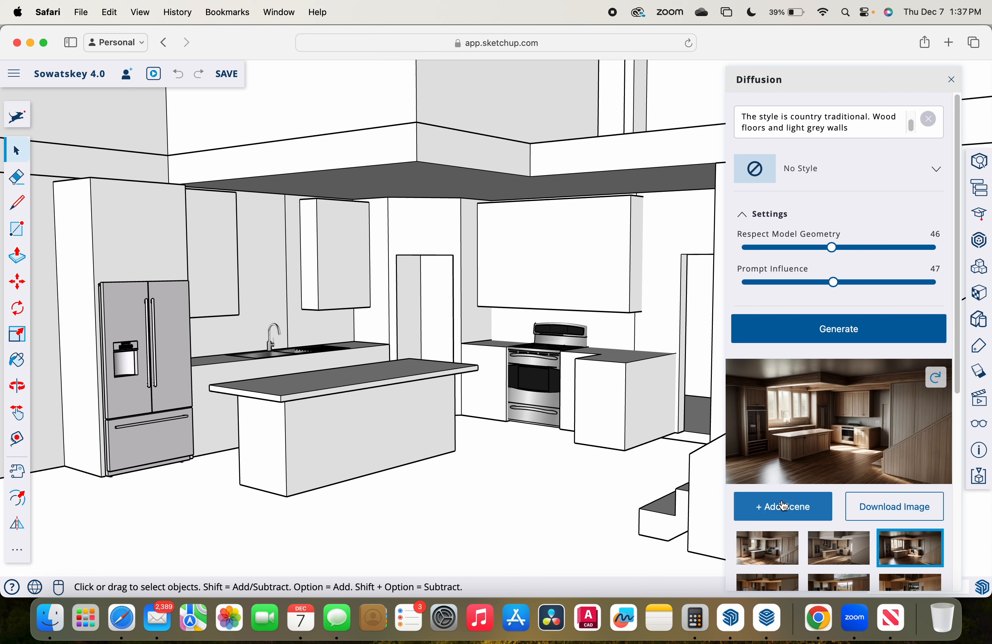
click(833, 550)
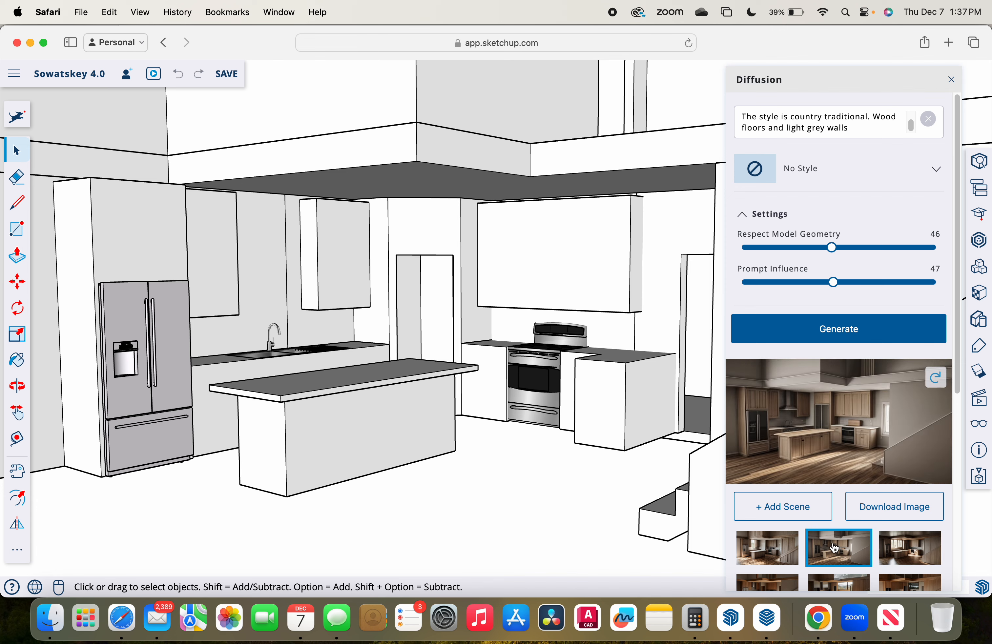
Download the selected second kitchen image, open the downloaded file at full size, and close it after viewing.
click(853, 517)
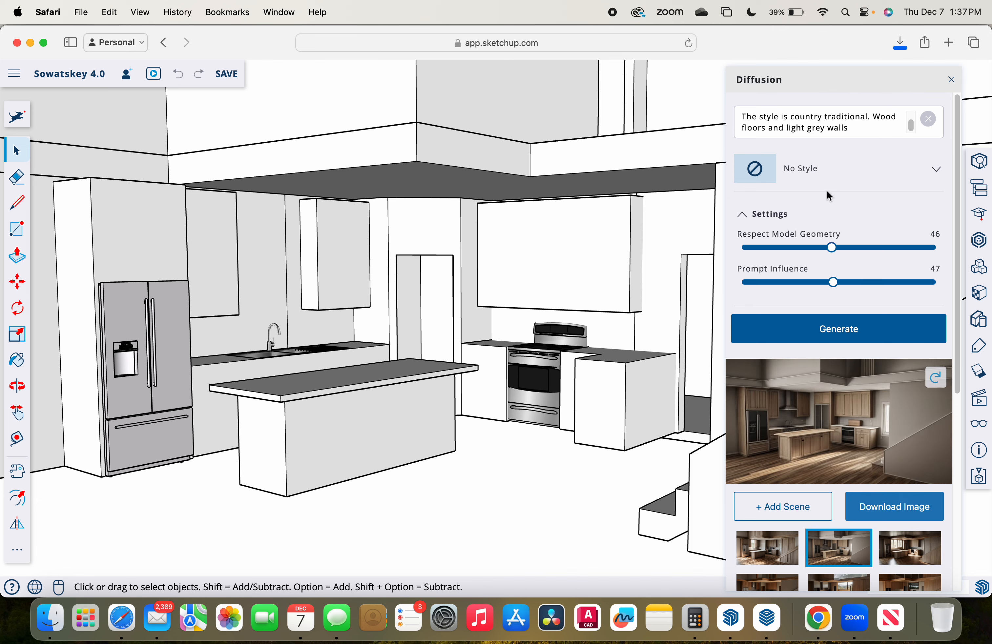
click(900, 46)
double_click(850, 105)
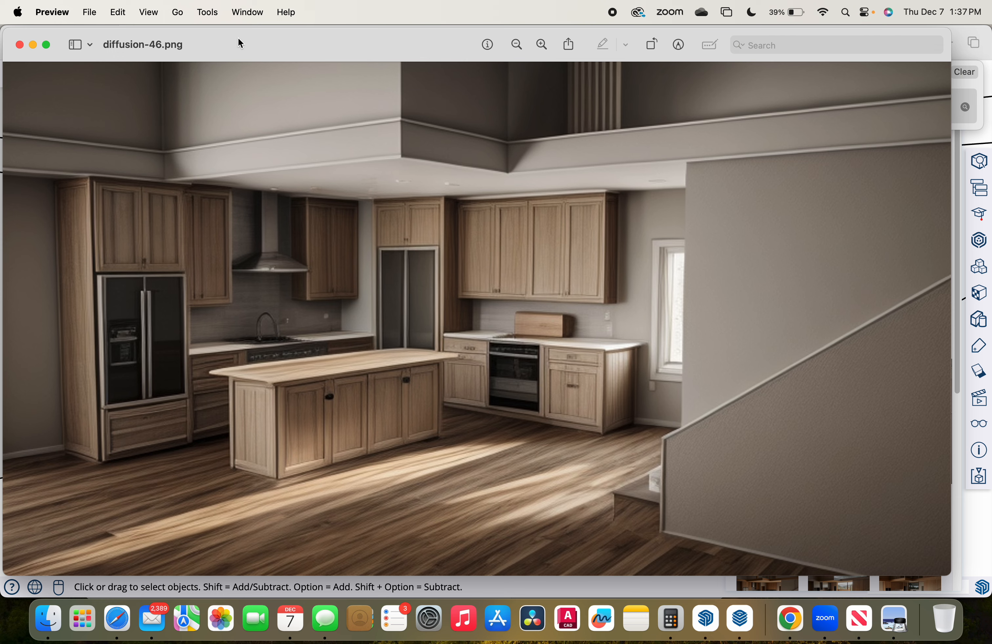
drag(199, 45, 214, 44)
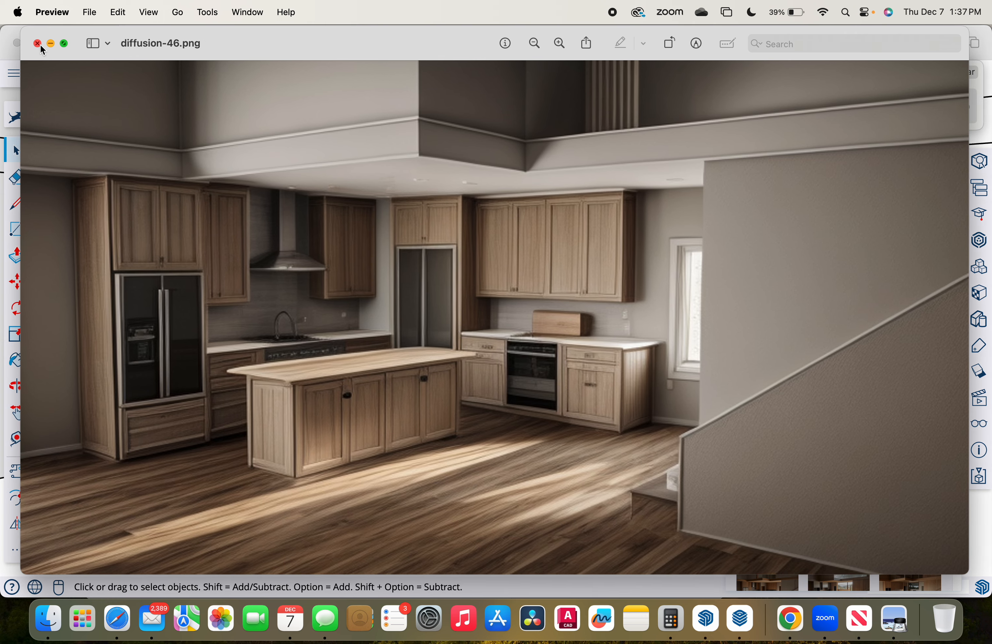
click(37, 44)
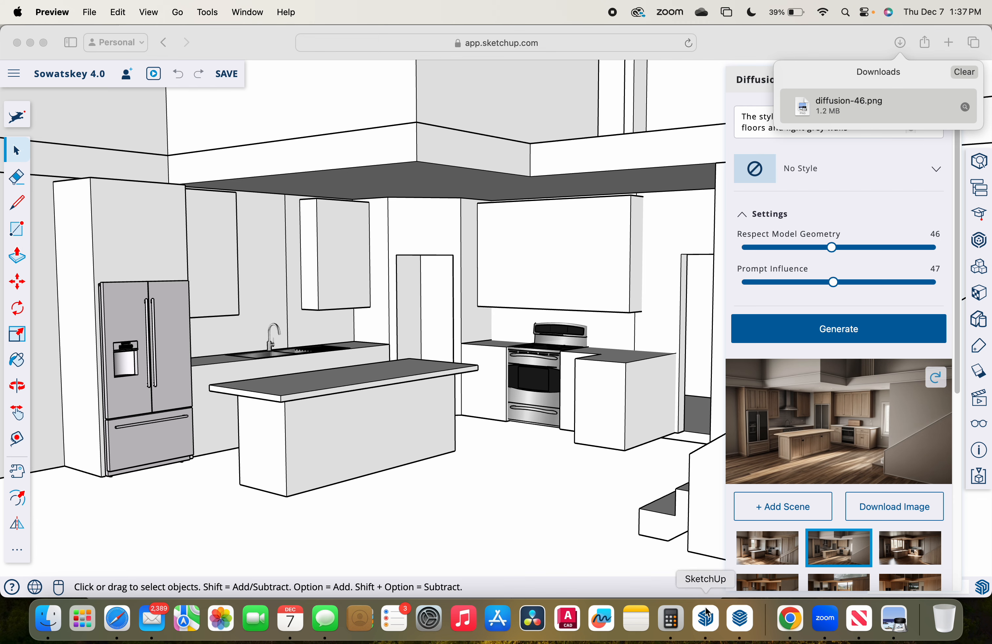
Switch to the desktop SketchUp Pro 2023, close the Components window and search the application's help for "diffusion".
click(705, 619)
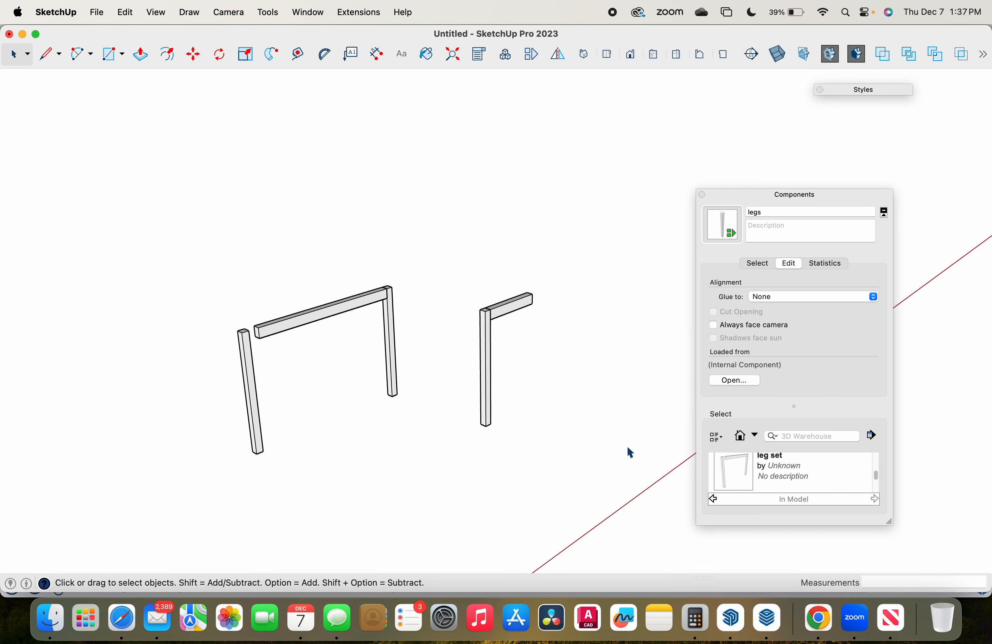
click(703, 195)
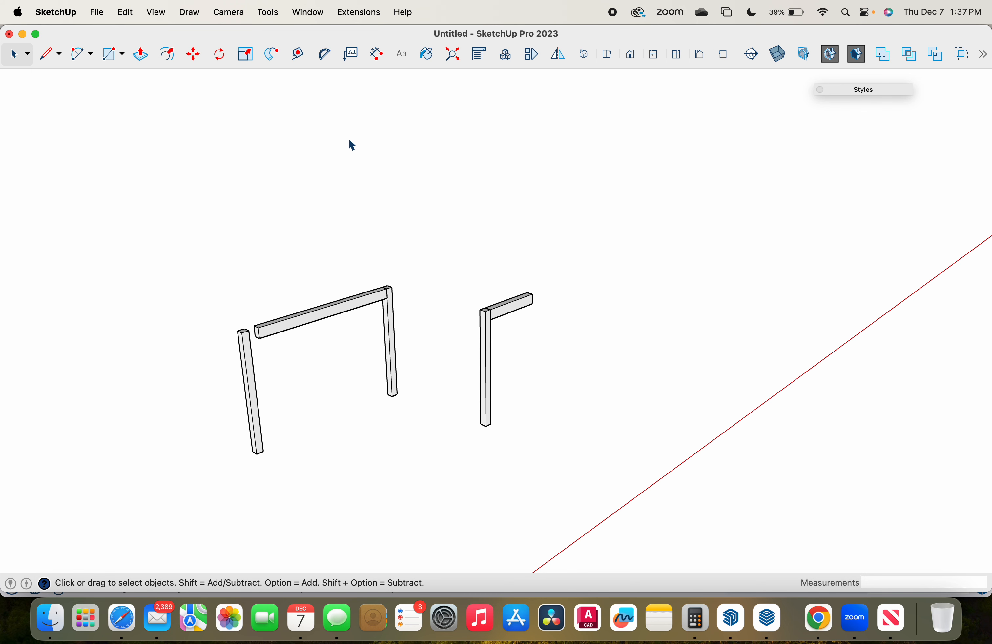
click(403, 12)
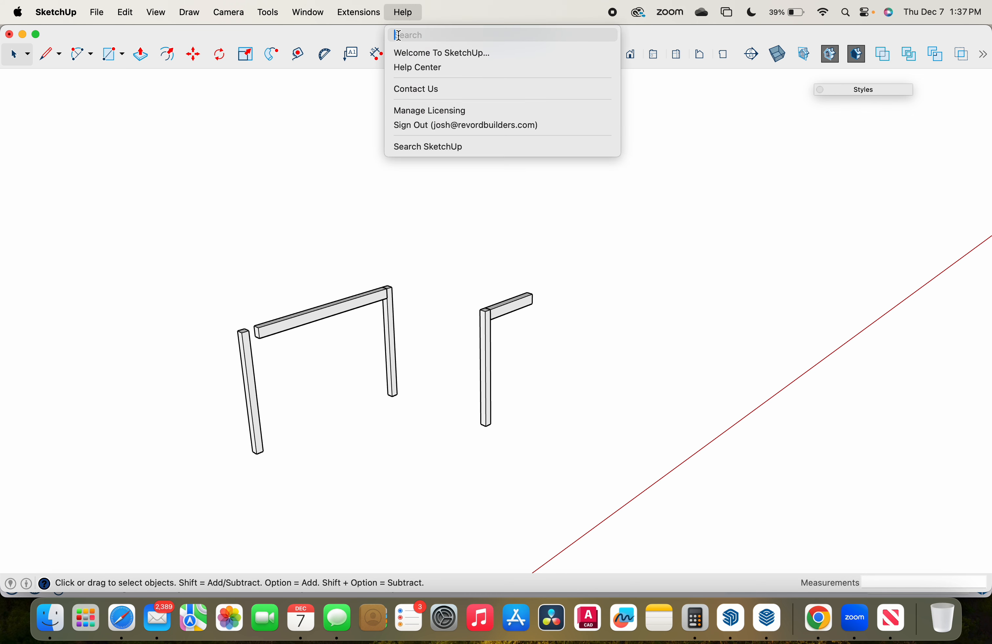
text(diffusion)
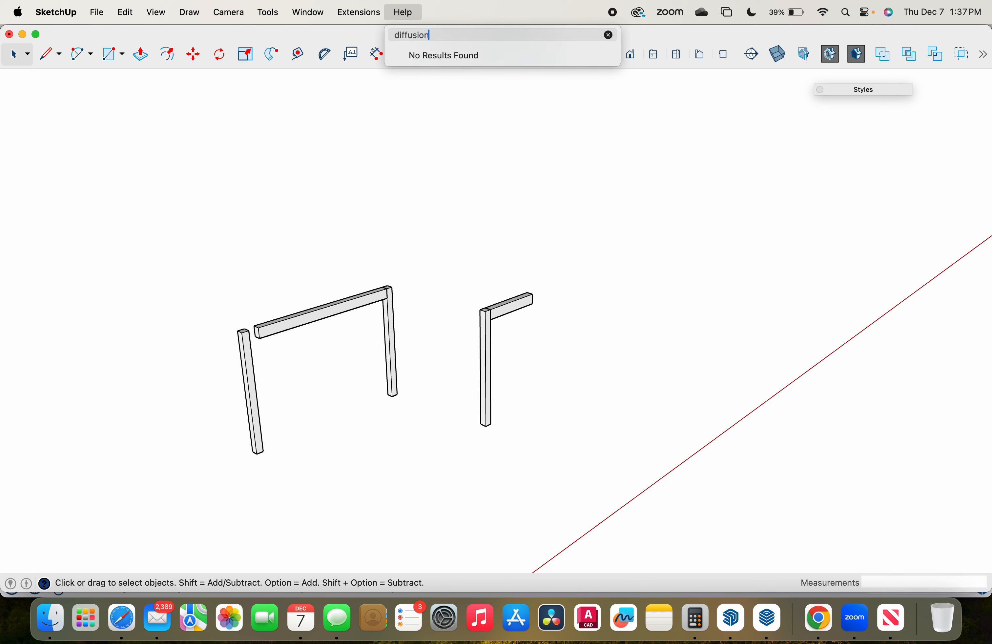
key(Return)
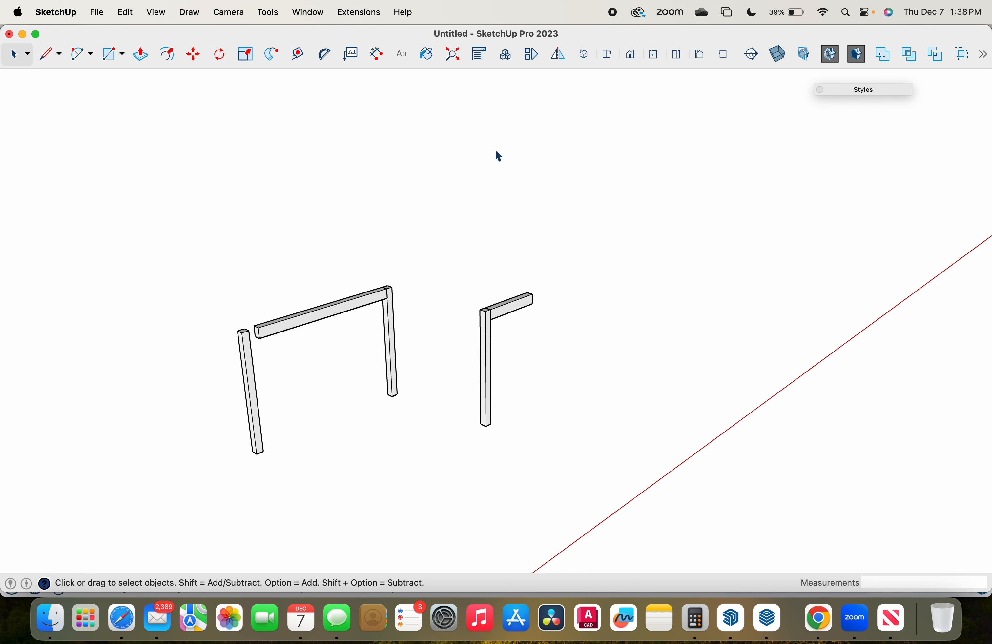
click(404, 12)
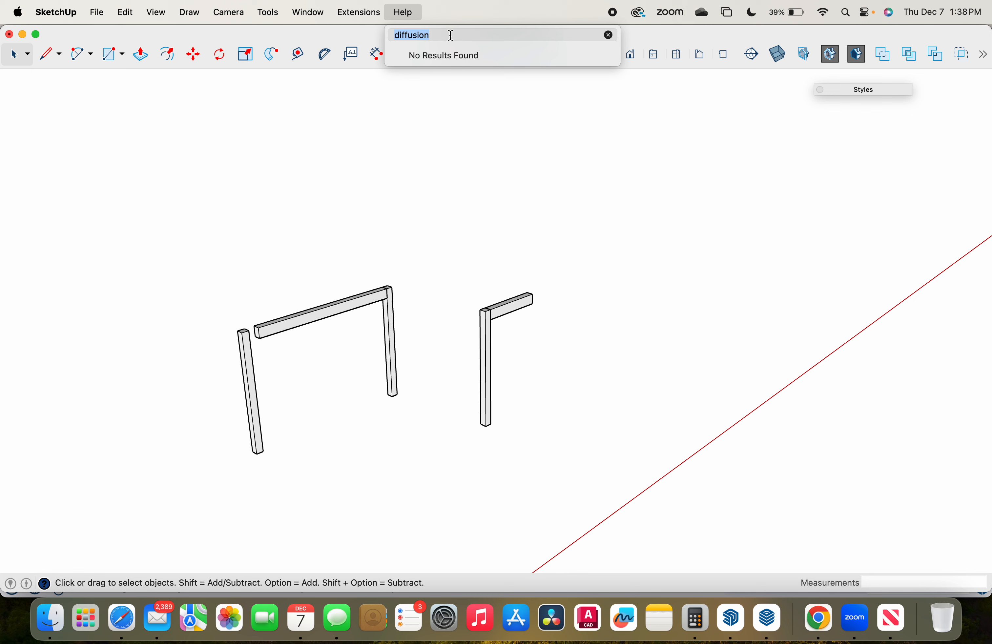
click(437, 101)
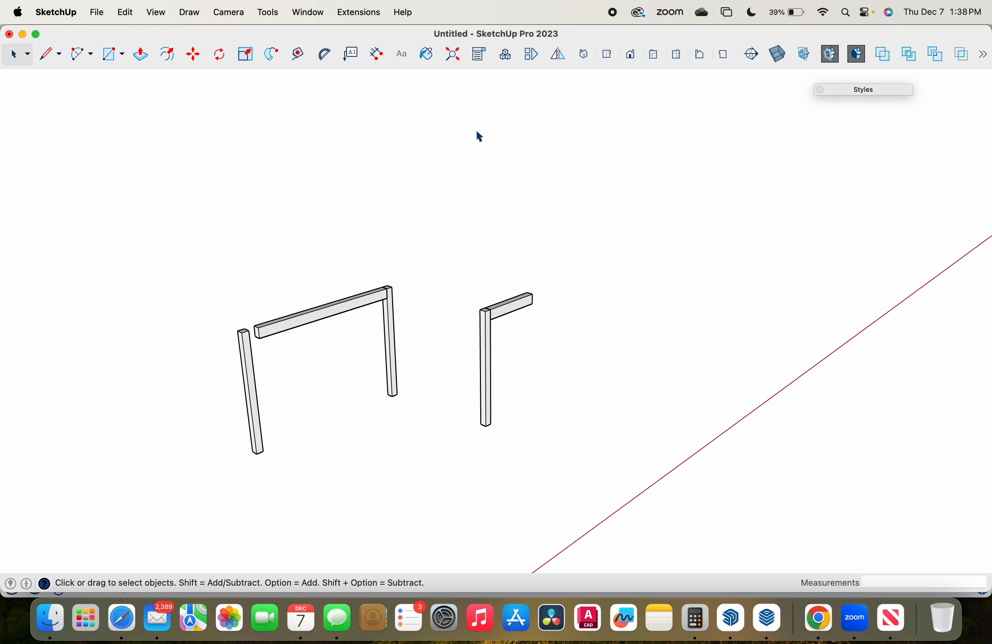
Return to SketchUp for Web in Safari and look through the gallery of generated kitchen and house exterior images.
click(124, 621)
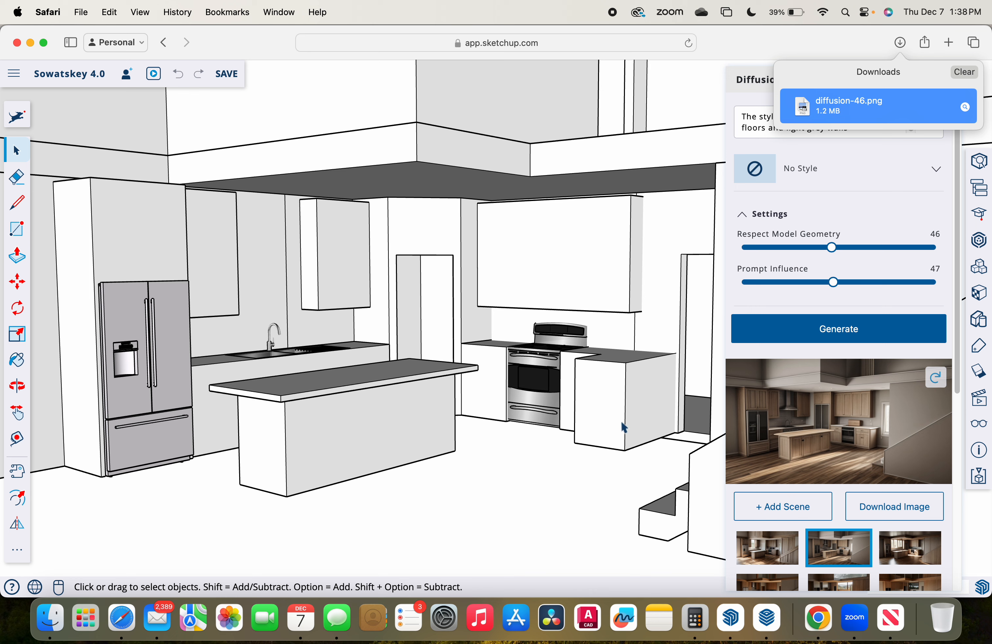
scroll(812, 468, down, 5)
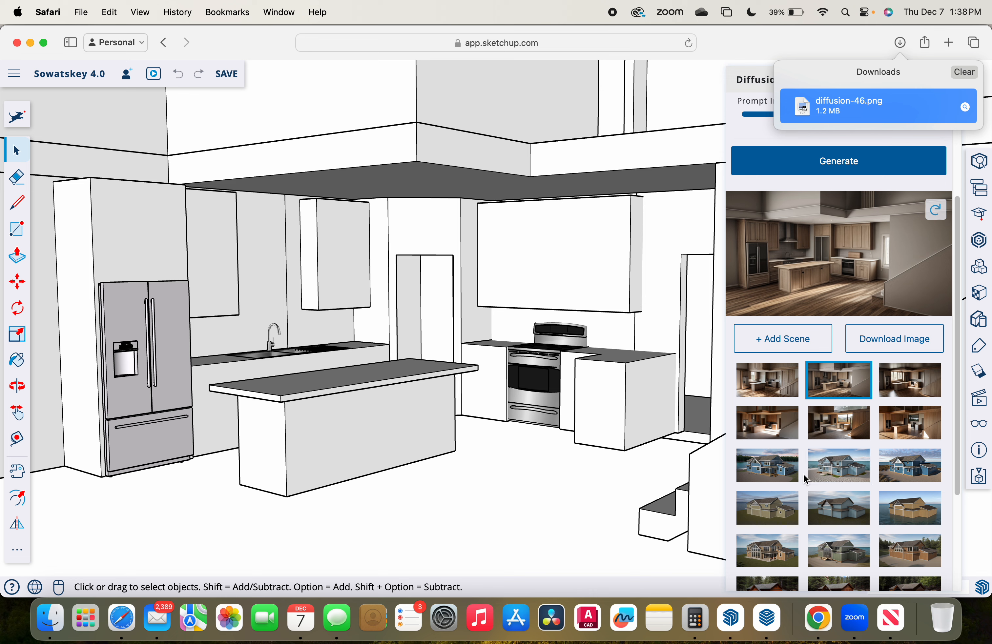
scroll(805, 480, down, 4)
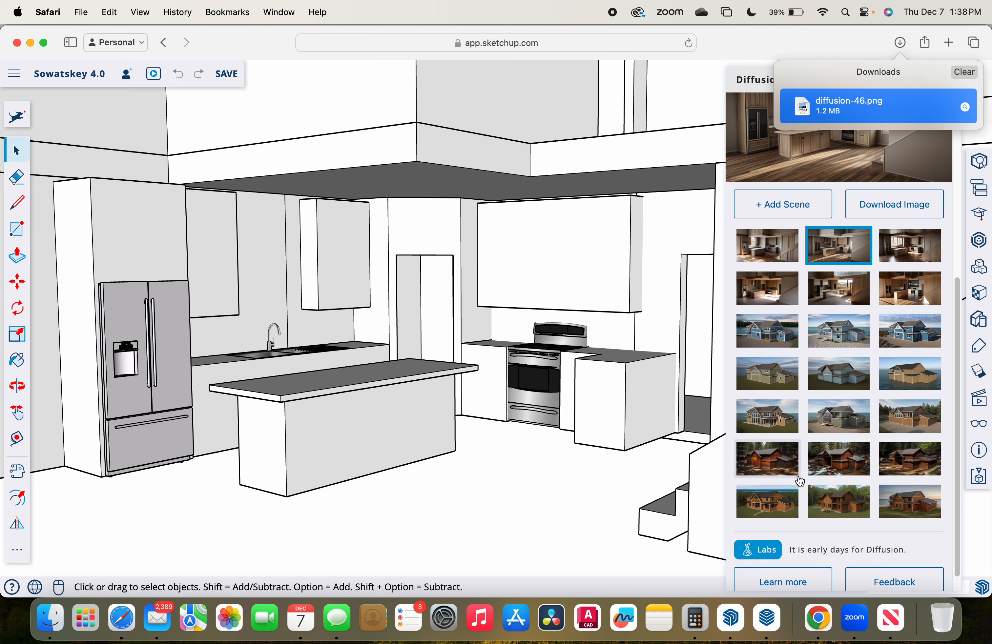
scroll(800, 481, down, 1)
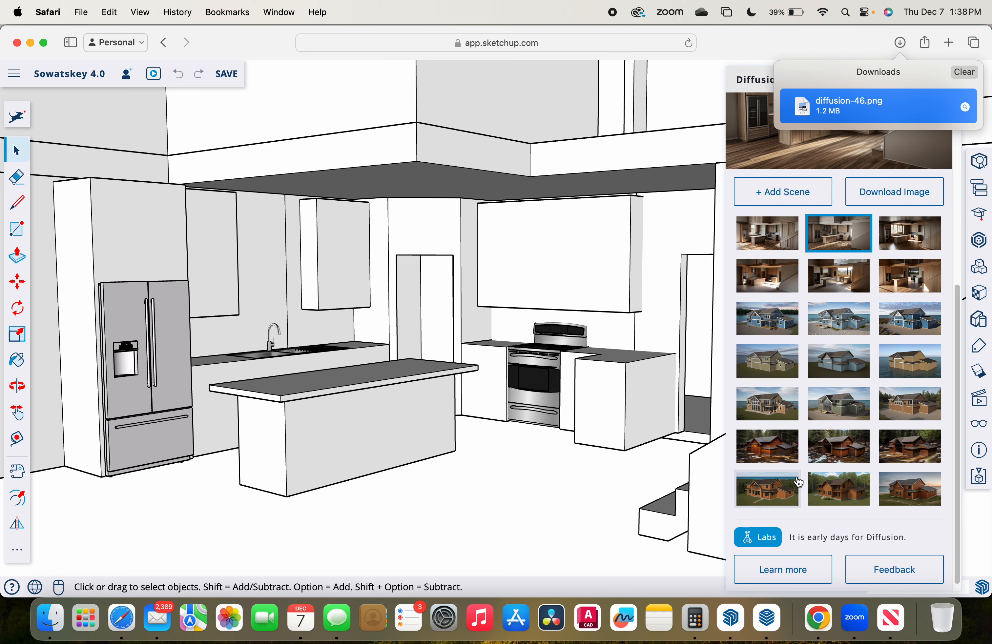
scroll(797, 481, up, 3)
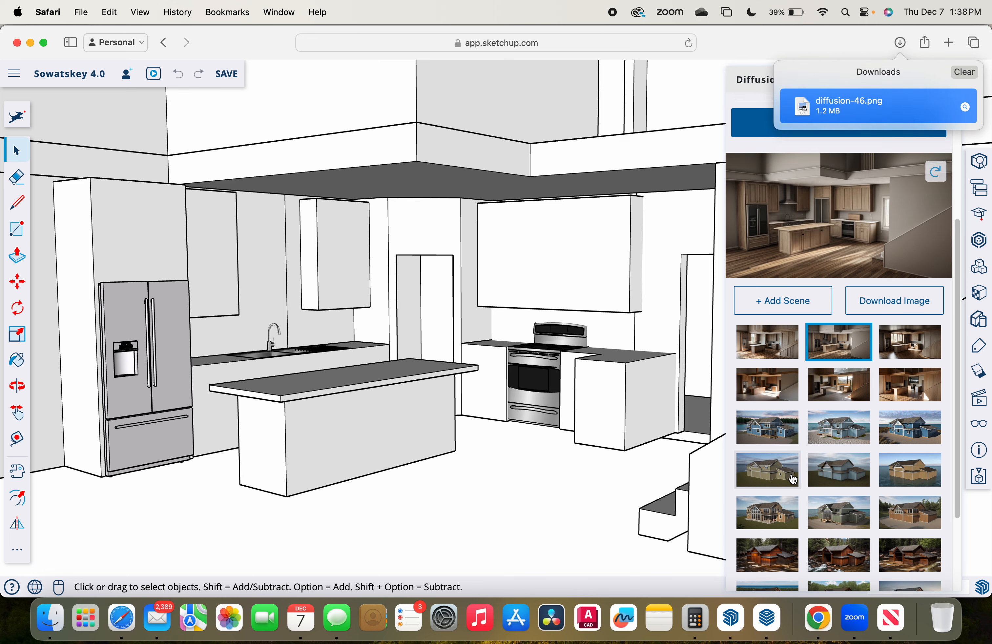
scroll(793, 479, up, 3)
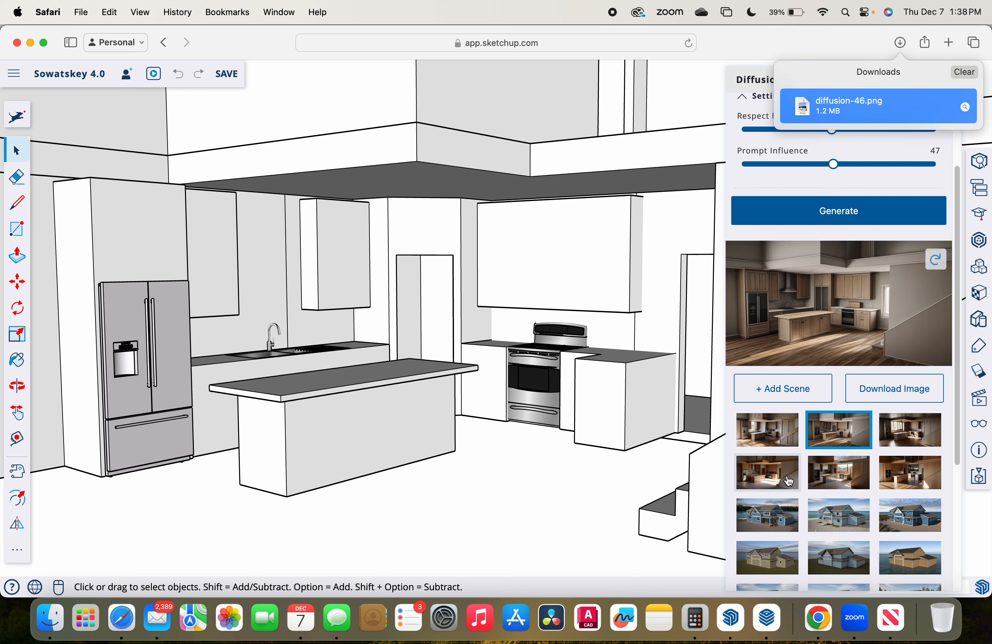